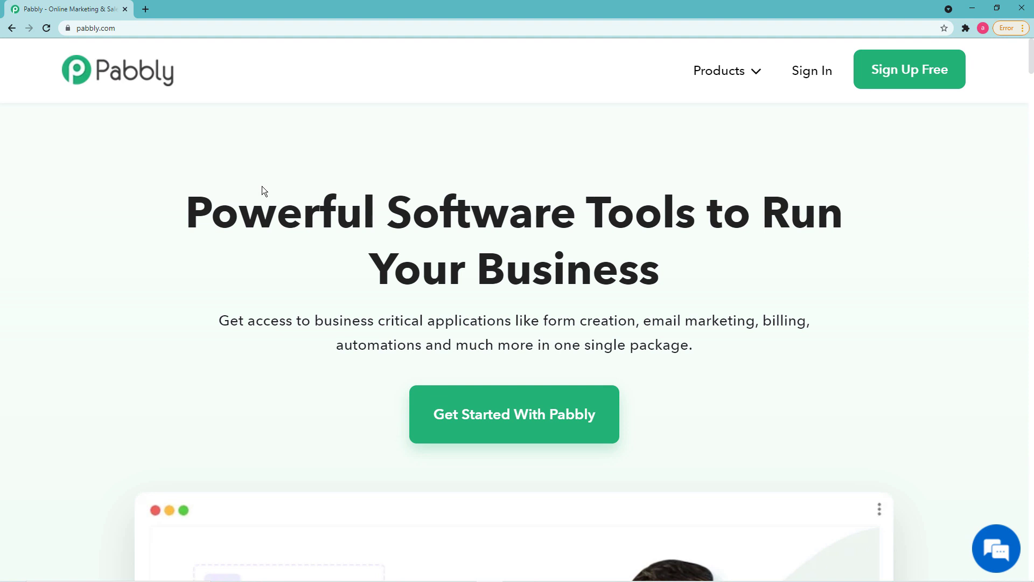
# Go to Pabbly's Connect product page, sign in to the account and access the Connect app
pyautogui.moveTo(737, 70)
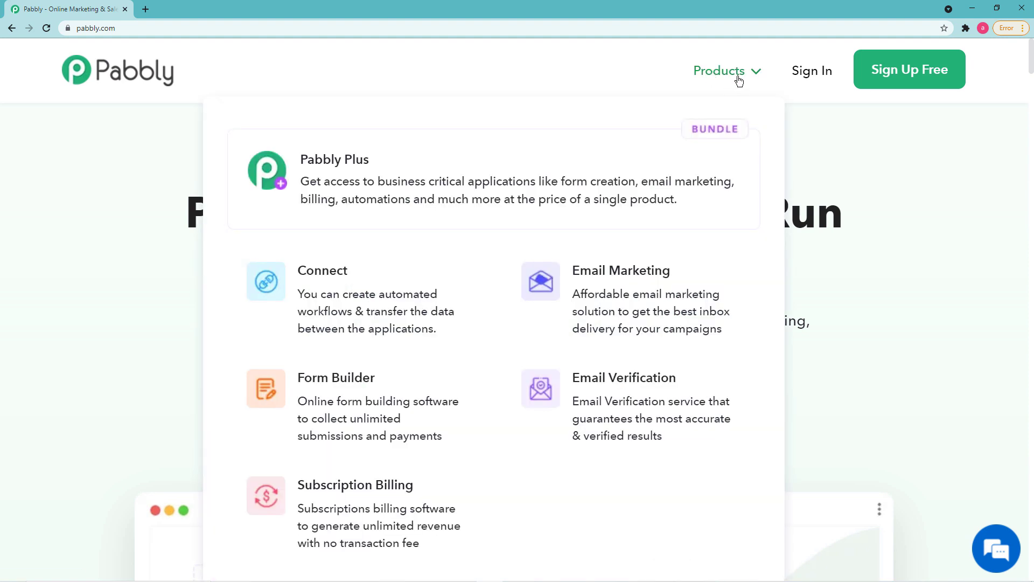
pyautogui.click(336, 280)
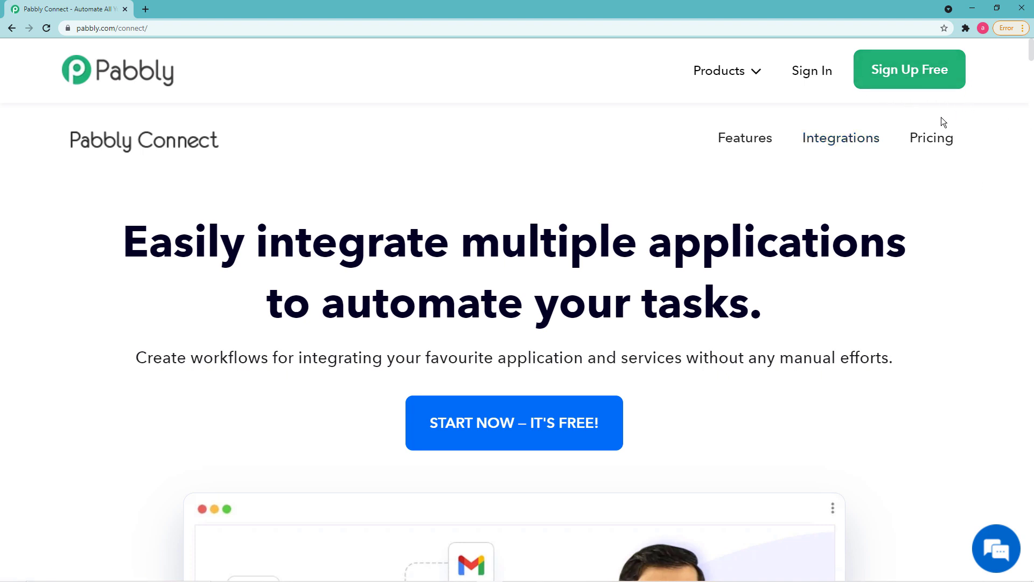
pyautogui.click(812, 71)
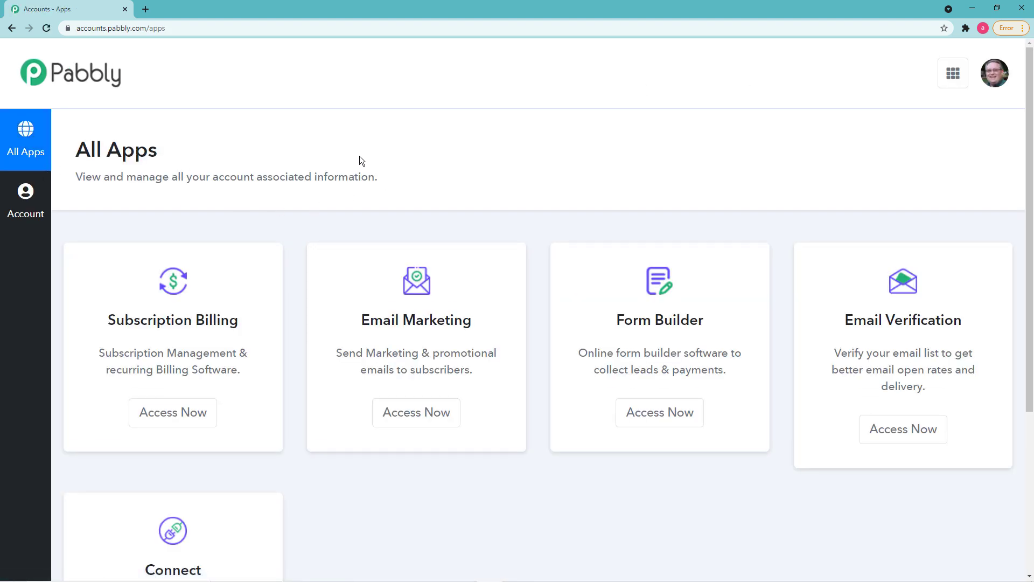
pyautogui.scroll(-5, 360, 160)
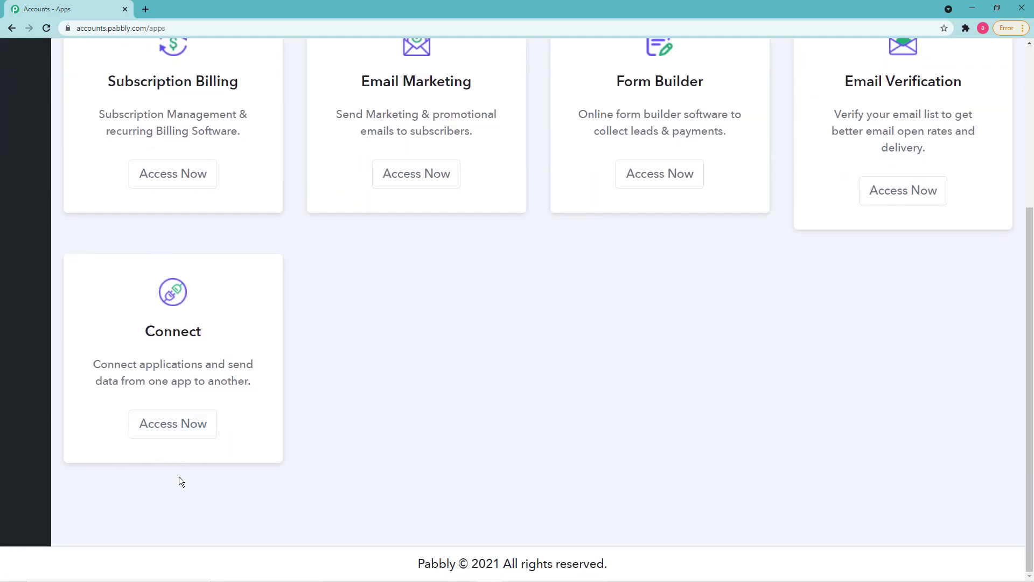
pyautogui.click(163, 427)
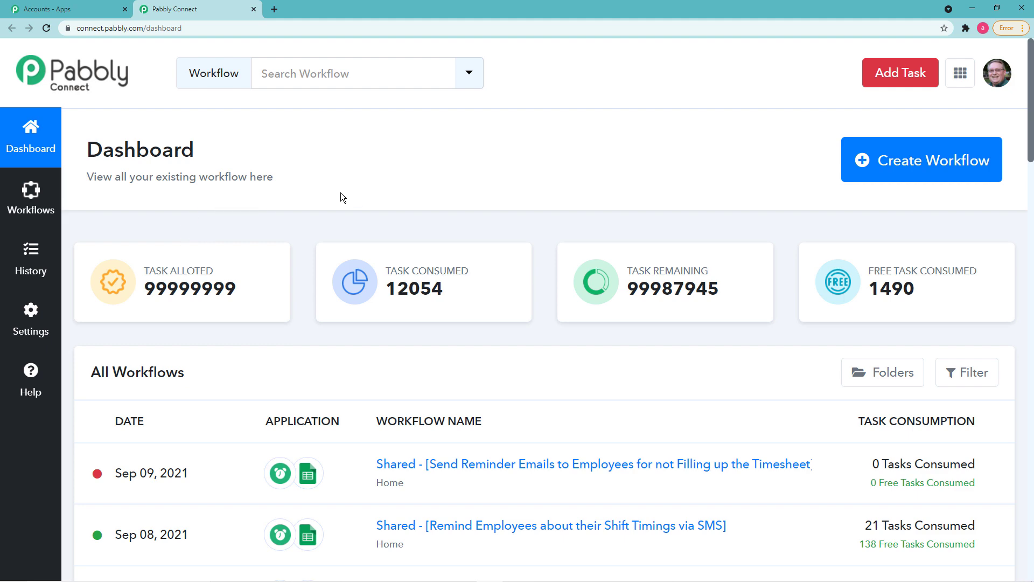
# Create a new workflow named "Google Sheets to SMS from Twilio"
pyautogui.scroll(-6, 301, 241)
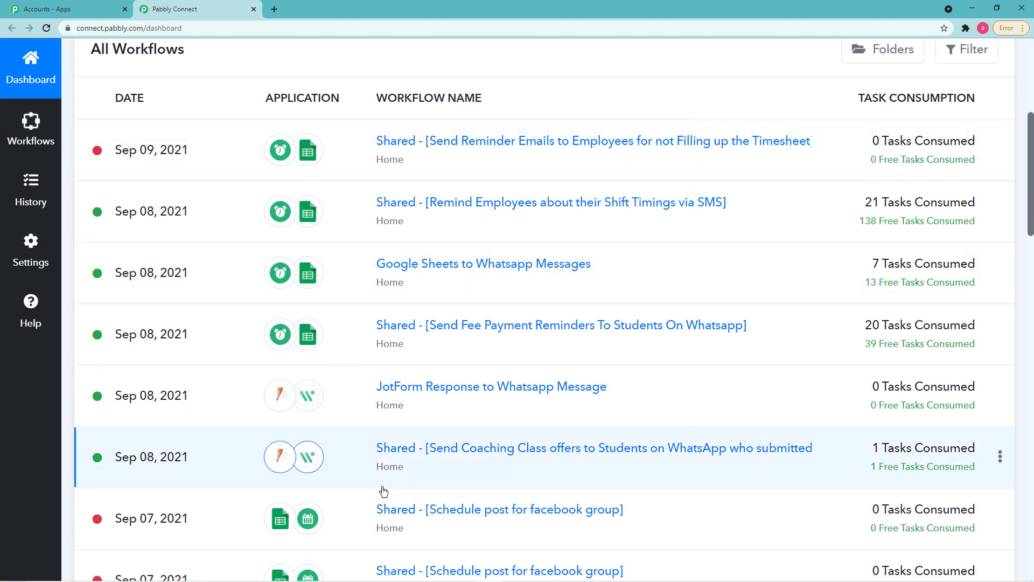
pyautogui.scroll(6, 360, 248)
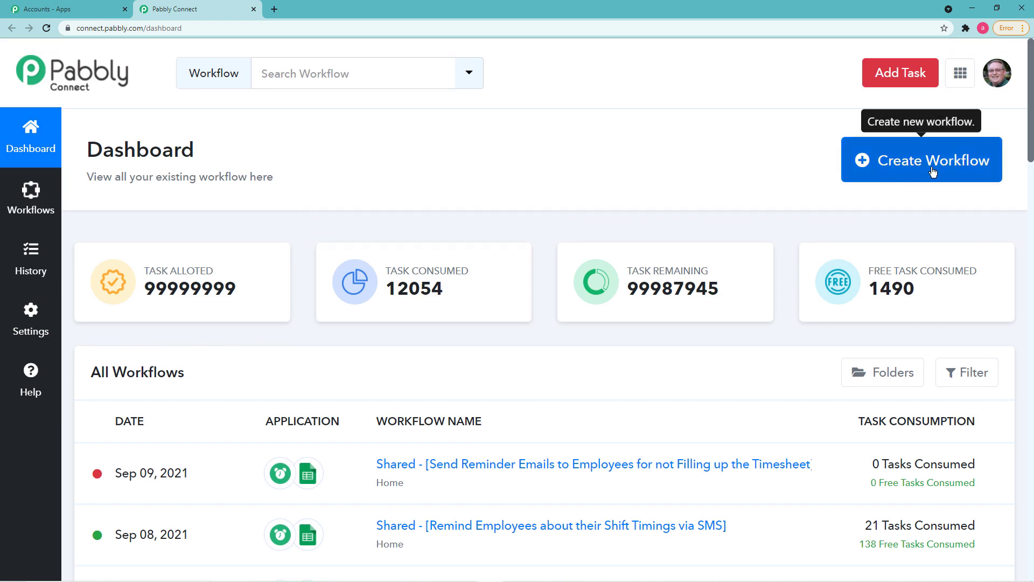
pyautogui.click(915, 171)
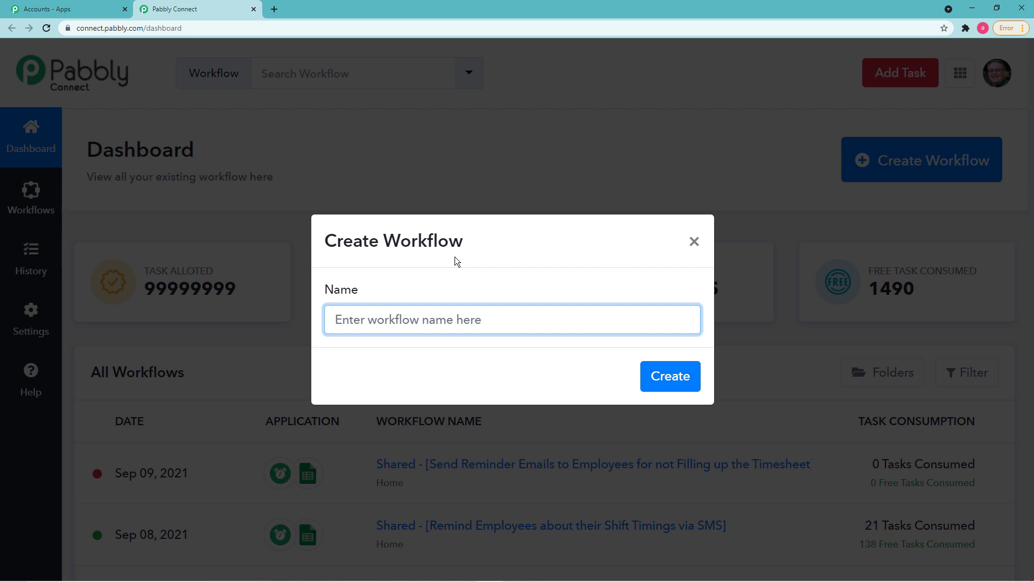
pyautogui.write('Google S')
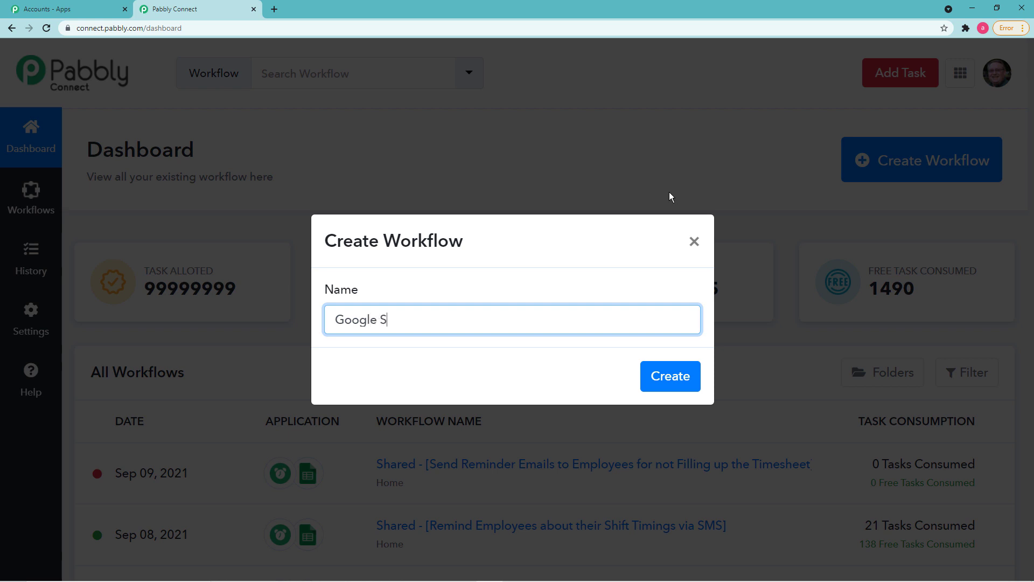
pyautogui.write('heets to SMS from Tei')
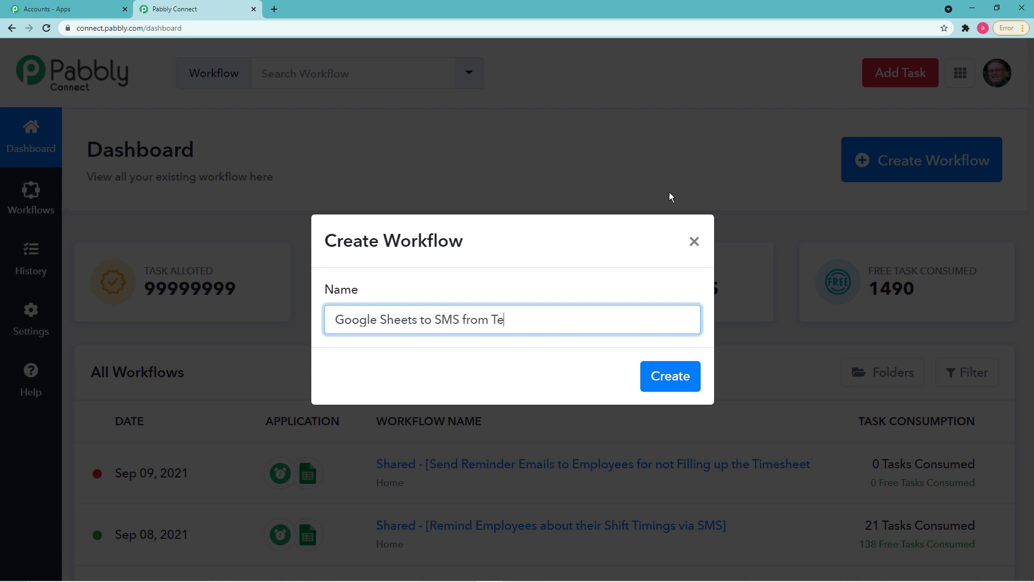
pyautogui.press('BackSpace')
pyautogui.write('wilio')
pyautogui.click(677, 381)
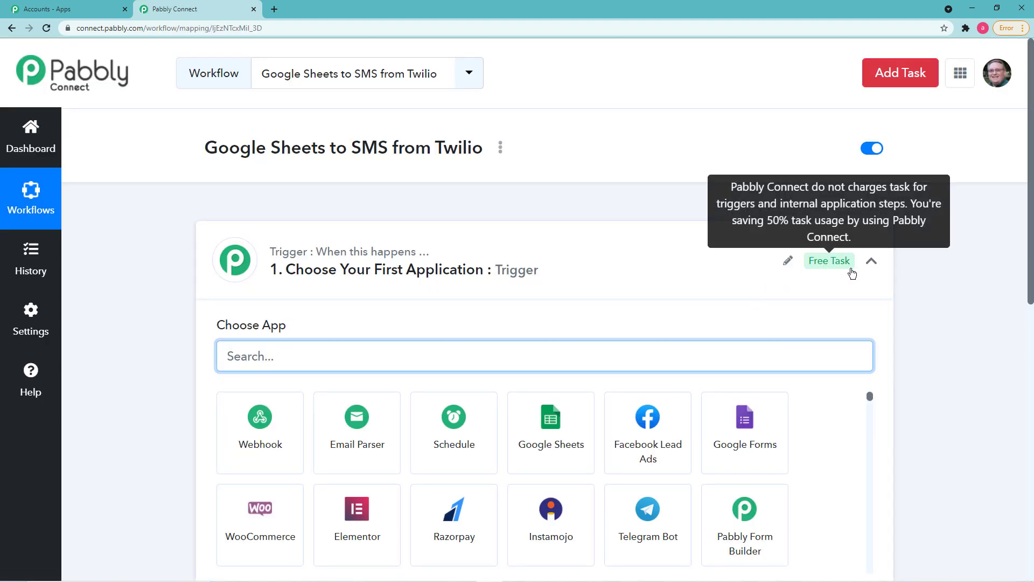
# Choose Schedule by Pabbly as the trigger application of the workflow
pyautogui.click(871, 261)
pyautogui.scroll(-2, 917, 274)
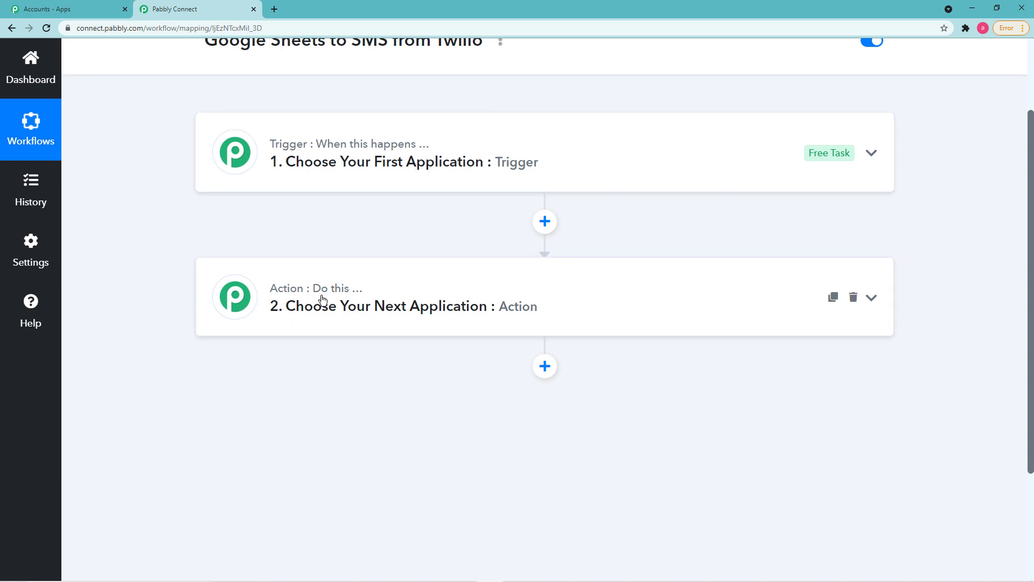
pyautogui.scroll(2, 346, 257)
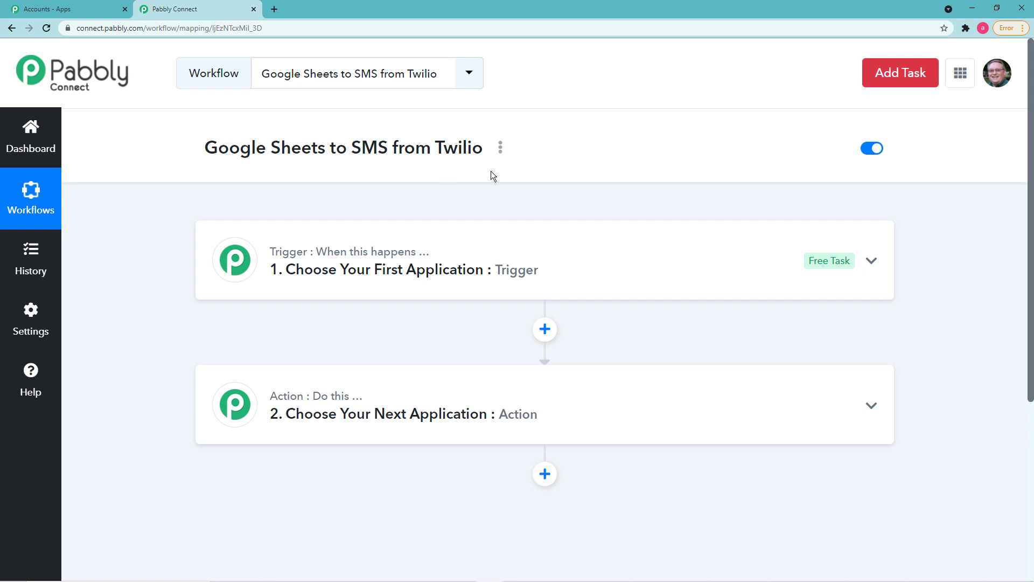
pyautogui.click(429, 245)
pyautogui.scroll(-2, 430, 245)
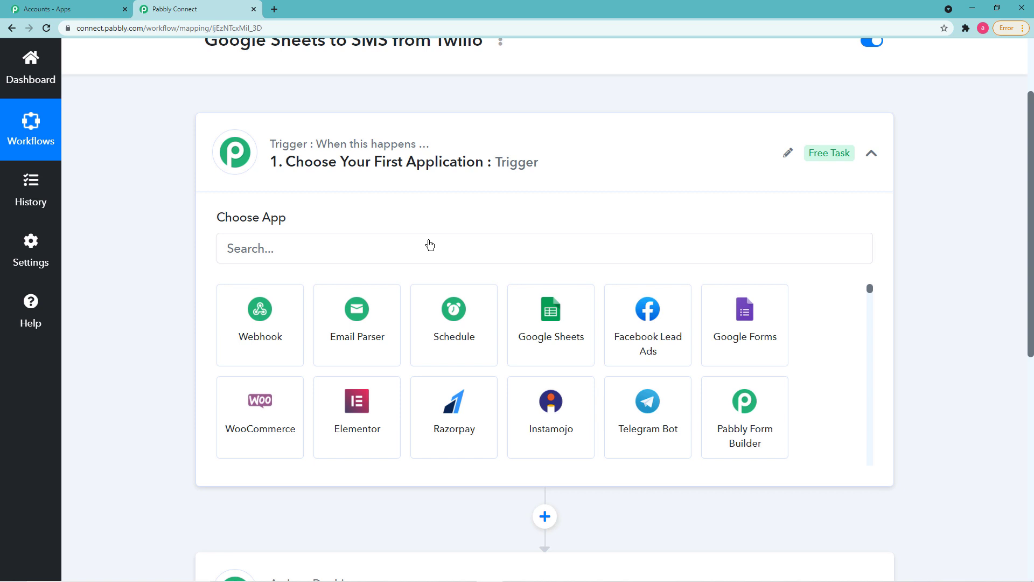
pyautogui.click(453, 335)
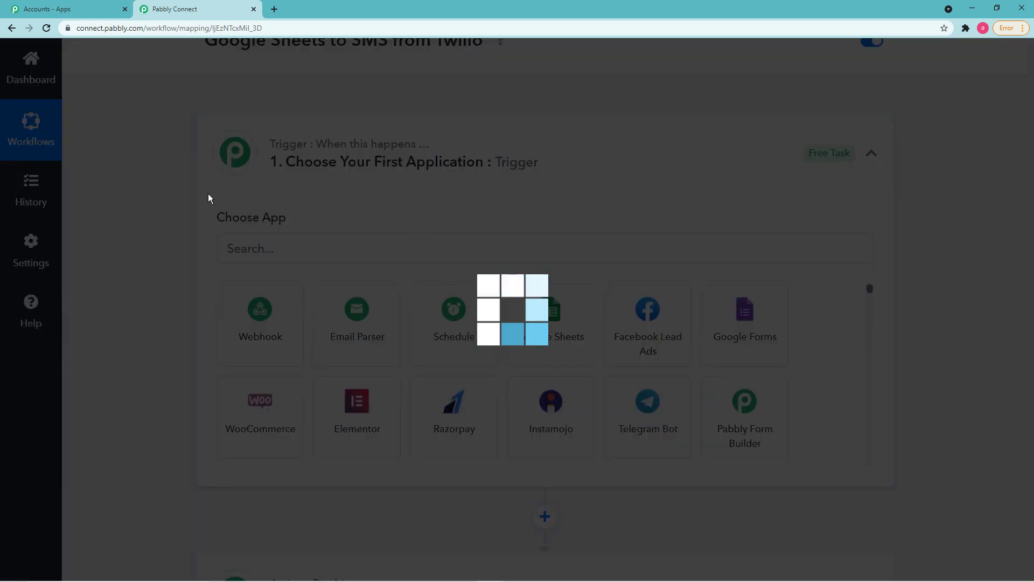
pyautogui.scroll(-2, 191, 195)
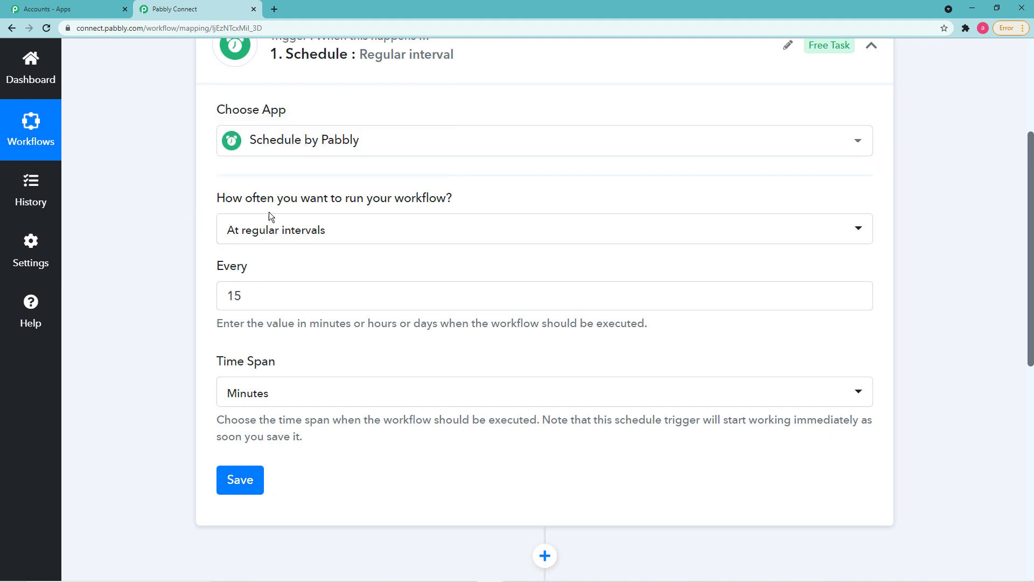
# Set the schedule trigger to run the workflow every day and save it
pyautogui.click(399, 240)
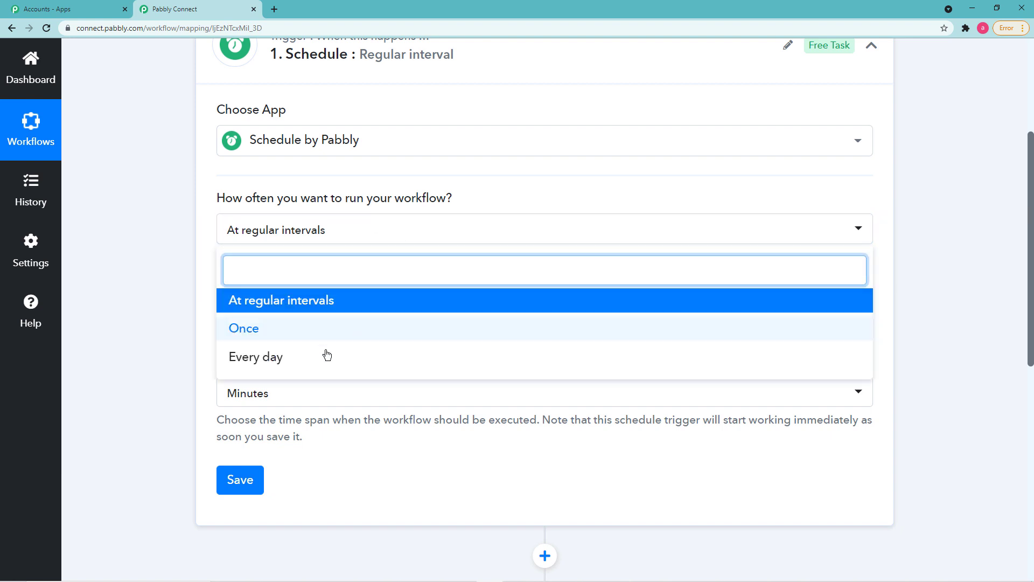
pyautogui.click(312, 357)
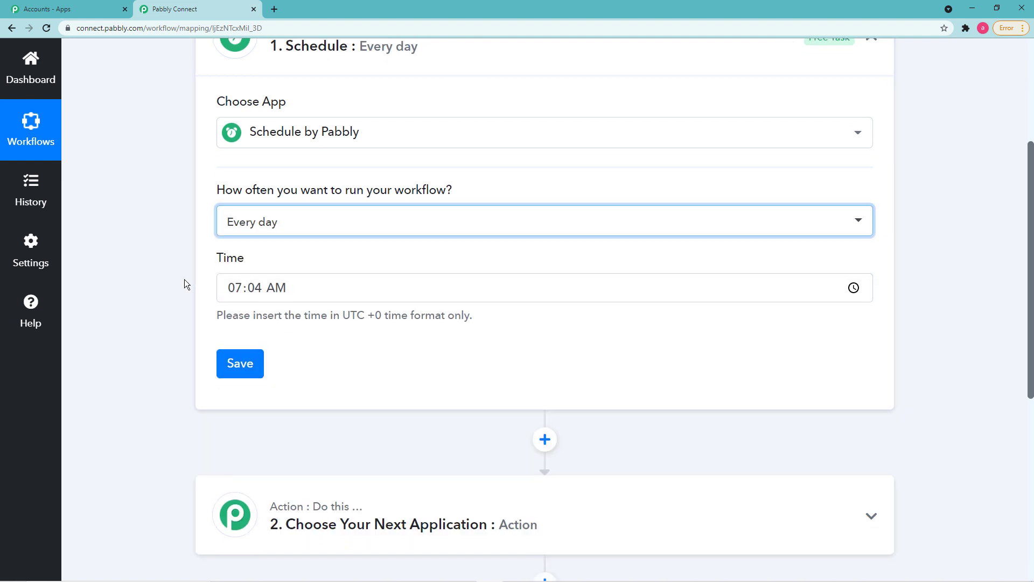
pyautogui.scroll(-2, 282, 211)
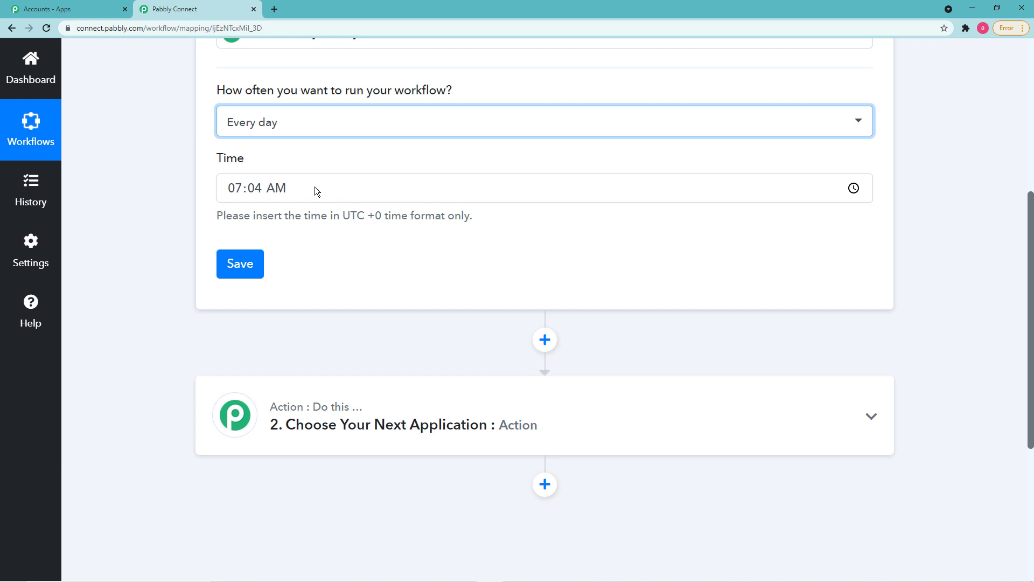
pyautogui.scroll(-2, 315, 186)
pyautogui.scroll(2, 315, 187)
pyautogui.scroll(-2, 302, 244)
pyautogui.scroll(2, 303, 244)
pyautogui.click(247, 268)
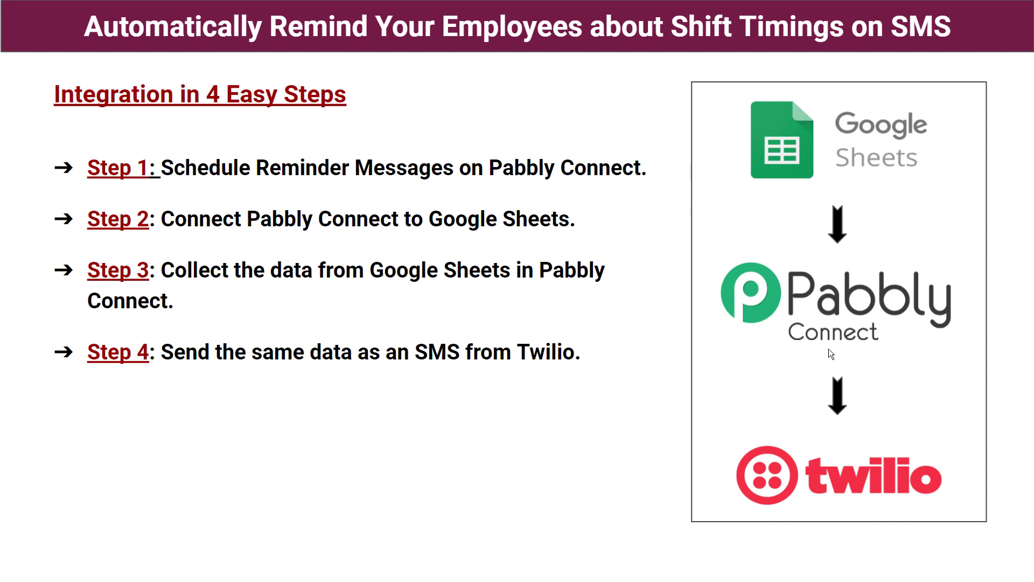
# Back in the Pabbly Connect workflow, set the action step to Google Sheets with the Get Row(s) action event
pyautogui.hotkey('alt', 'Tab')
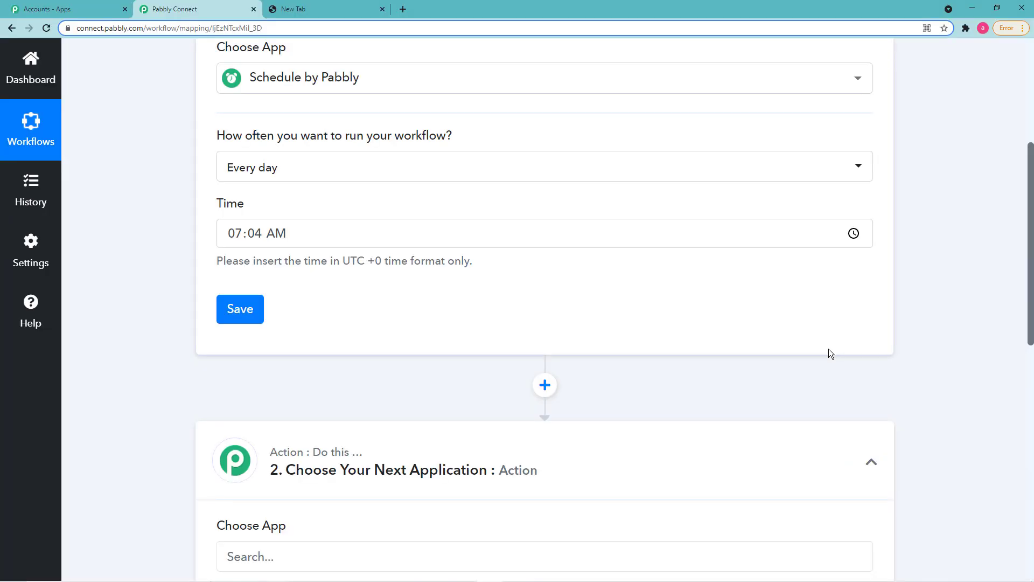
pyautogui.scroll(-6, 828, 350)
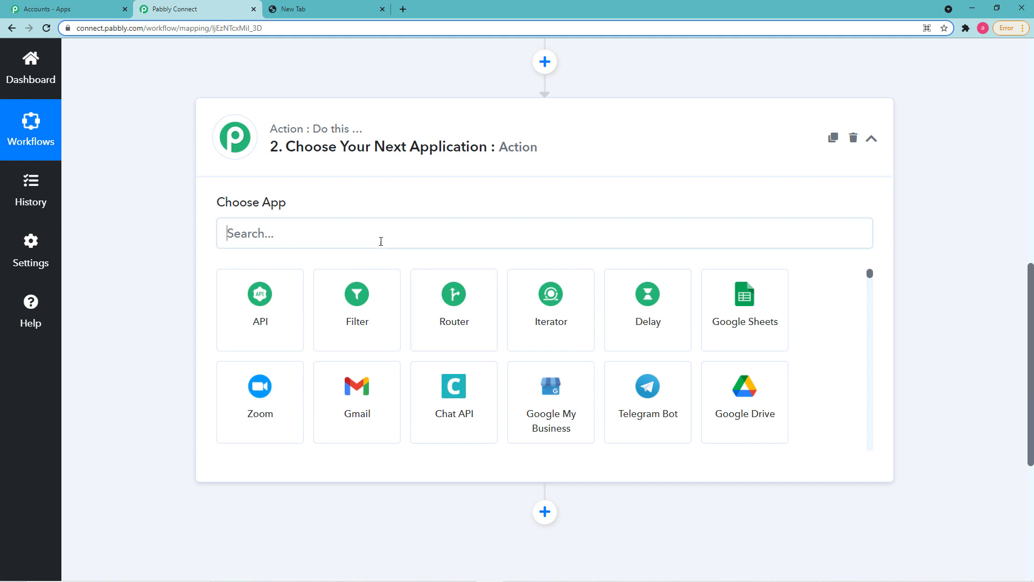
pyautogui.write('g')
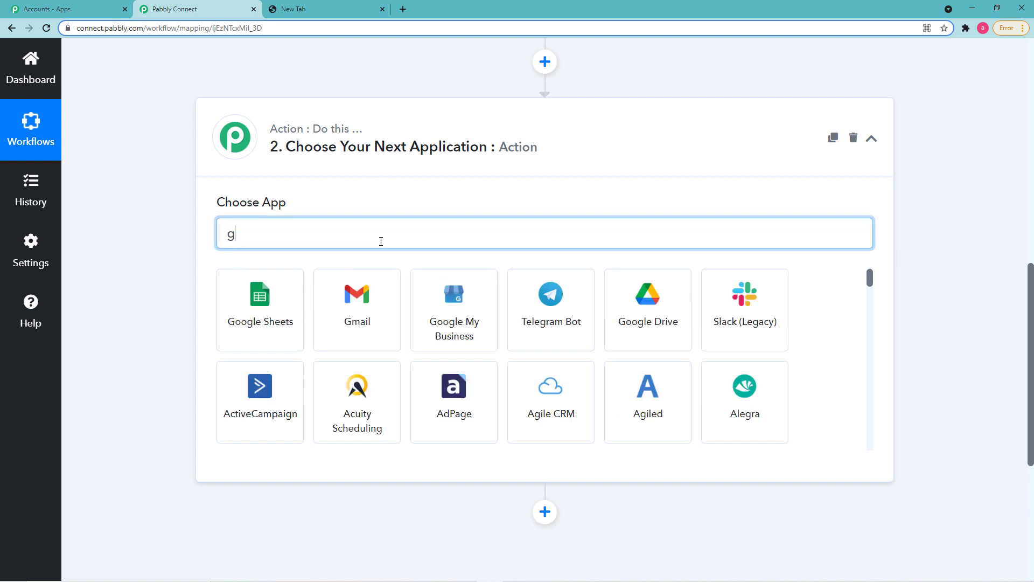
pyautogui.click(263, 291)
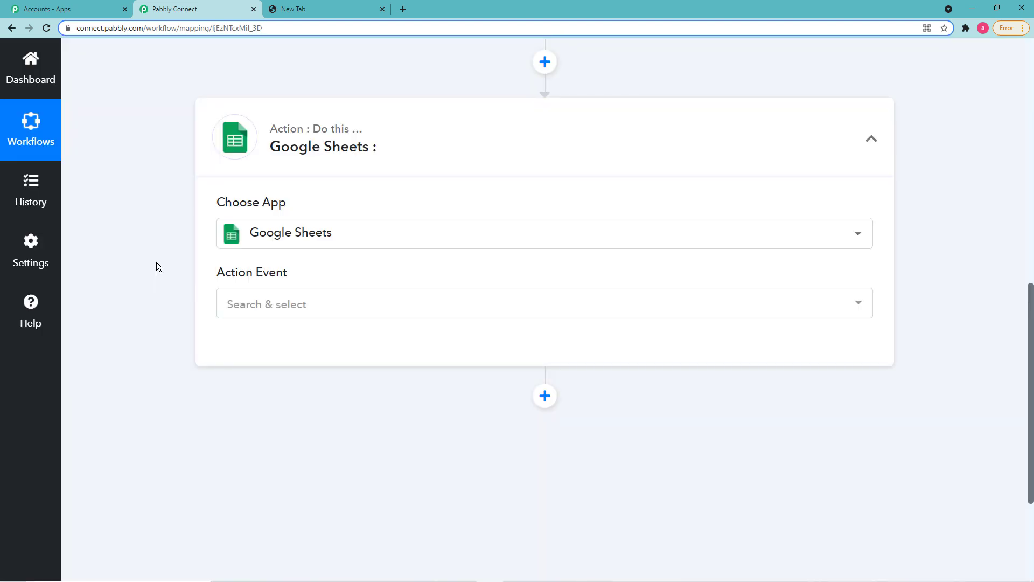
pyautogui.scroll(-2, 156, 262)
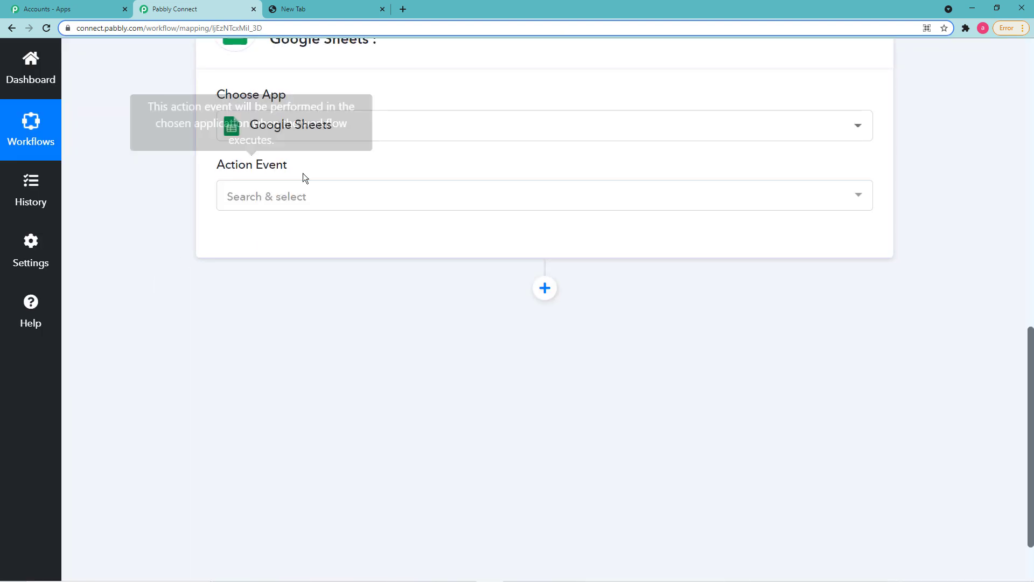
pyautogui.click(315, 203)
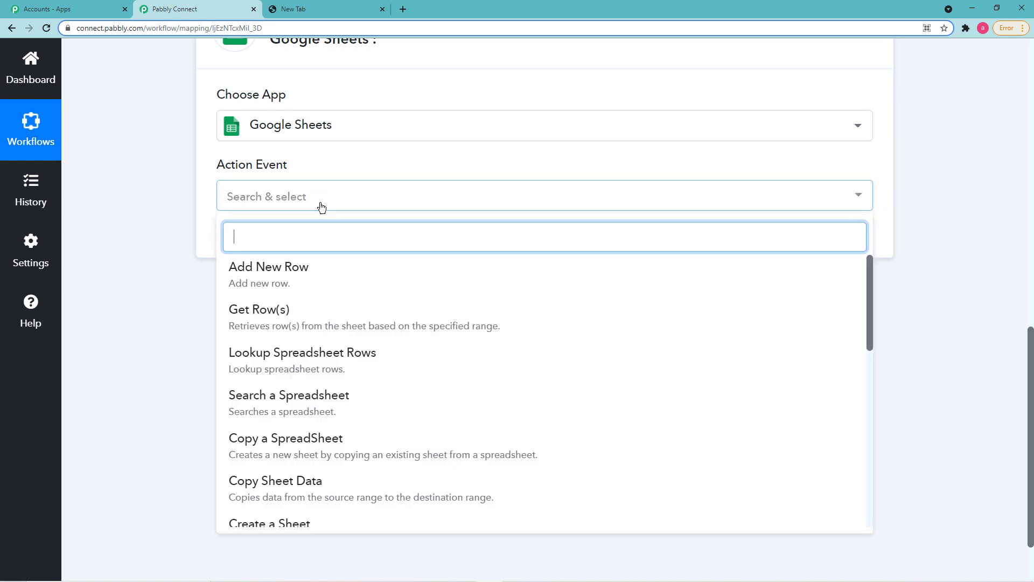
pyautogui.click(271, 321)
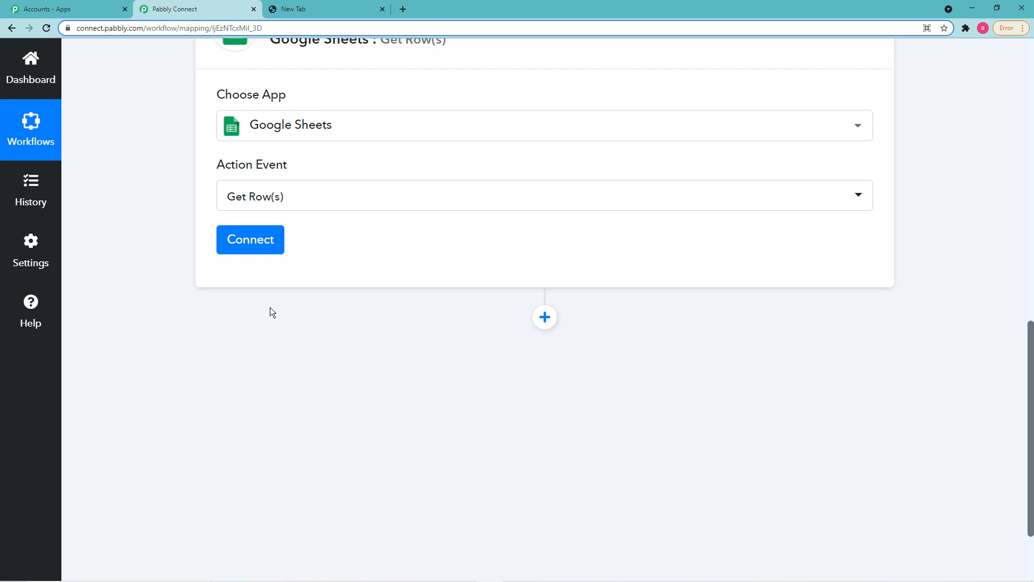
# Add a new Google Sheets connection to the action step, choosing the Google account and granting Pabbly Connect Sheets access
pyautogui.click(257, 248)
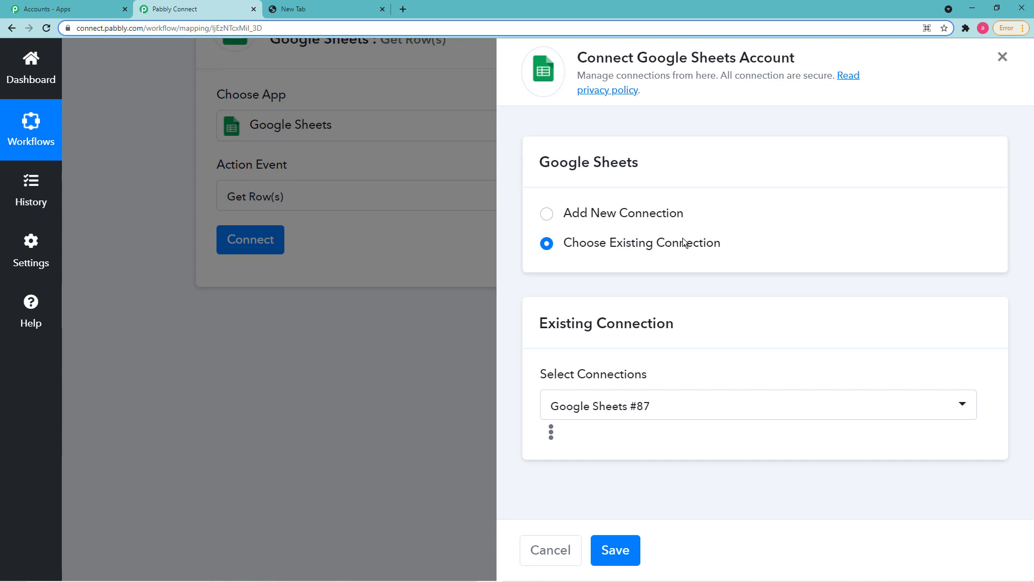
pyautogui.click(548, 214)
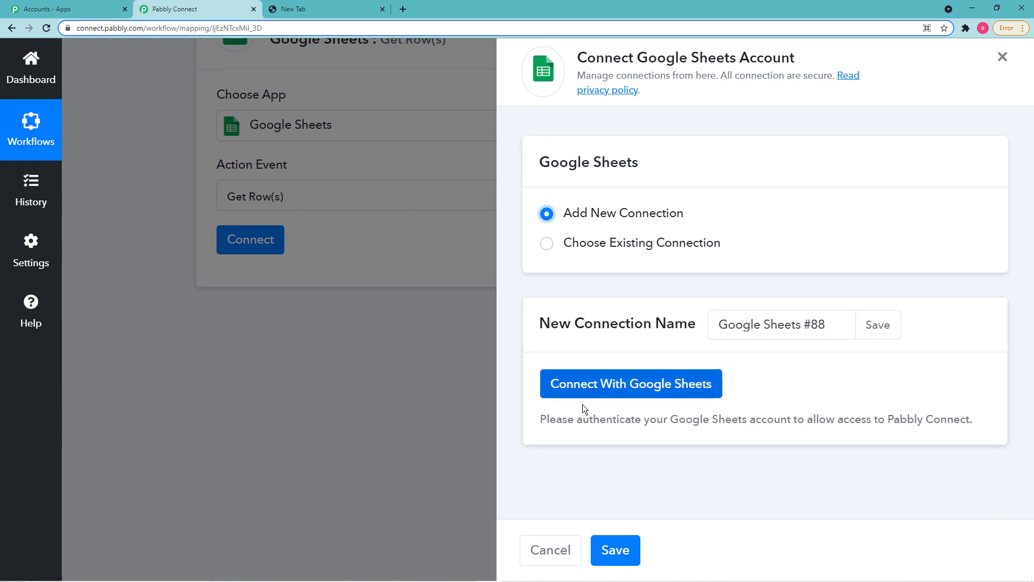
pyautogui.click(647, 392)
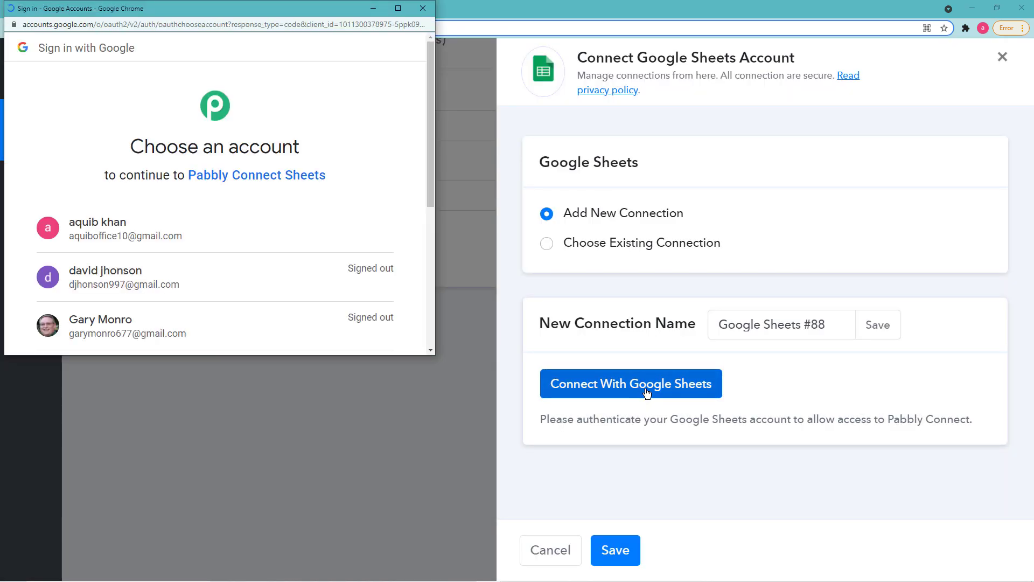
pyautogui.scroll(-2, 342, 218)
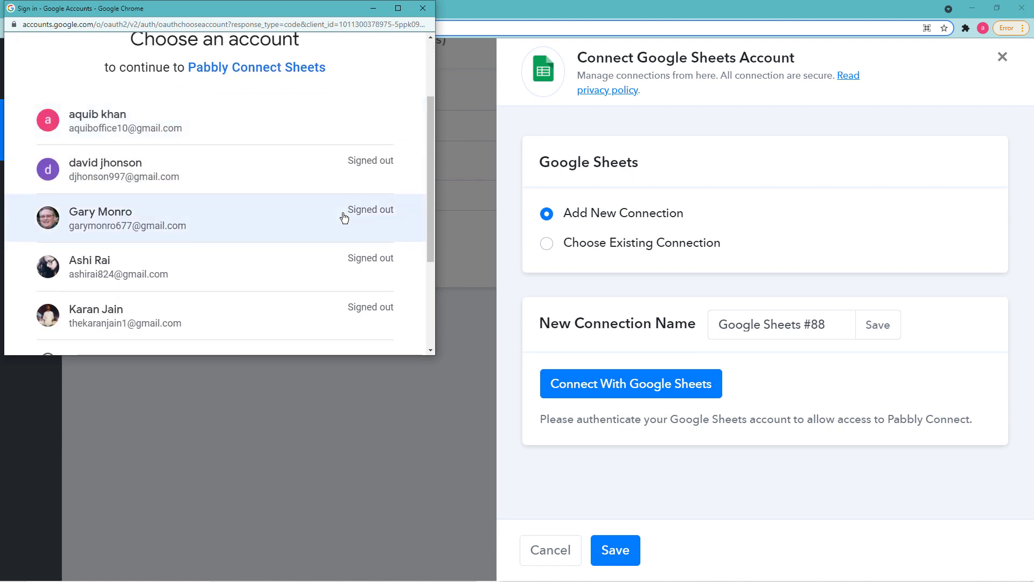
pyautogui.click(119, 271)
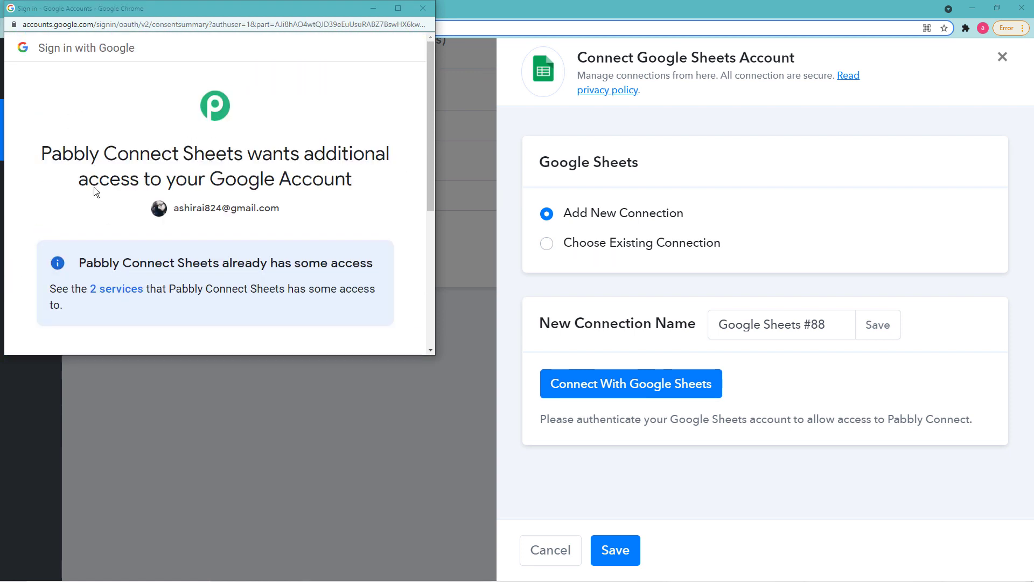
pyautogui.scroll(-4, 190, 166)
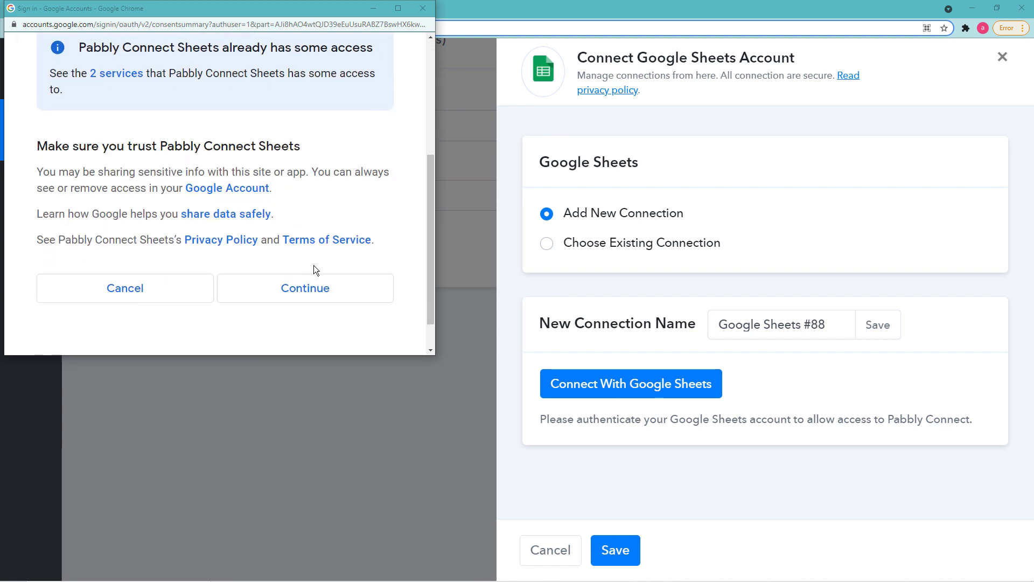
pyautogui.click(325, 299)
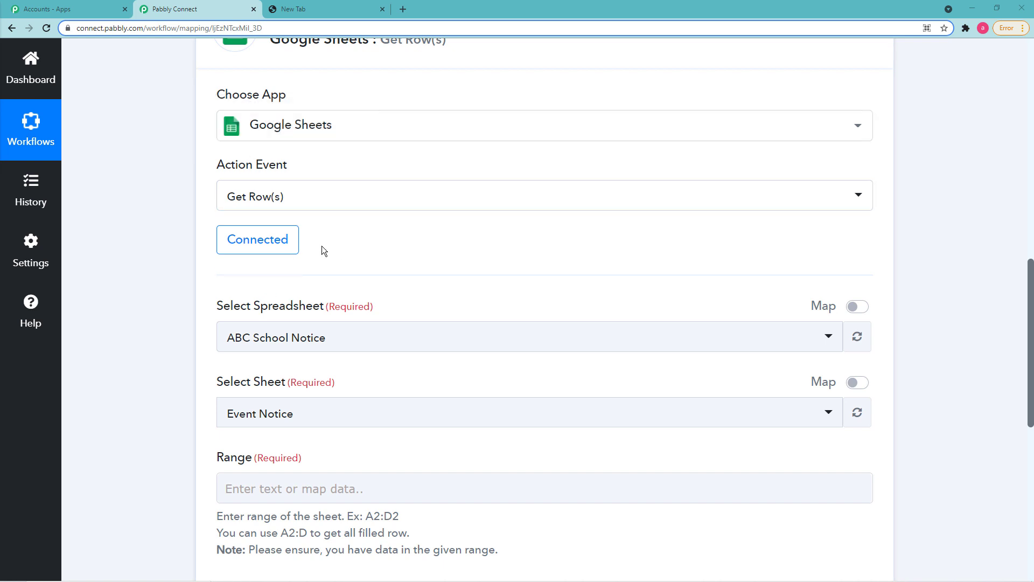
pyautogui.scroll(-2, 322, 246)
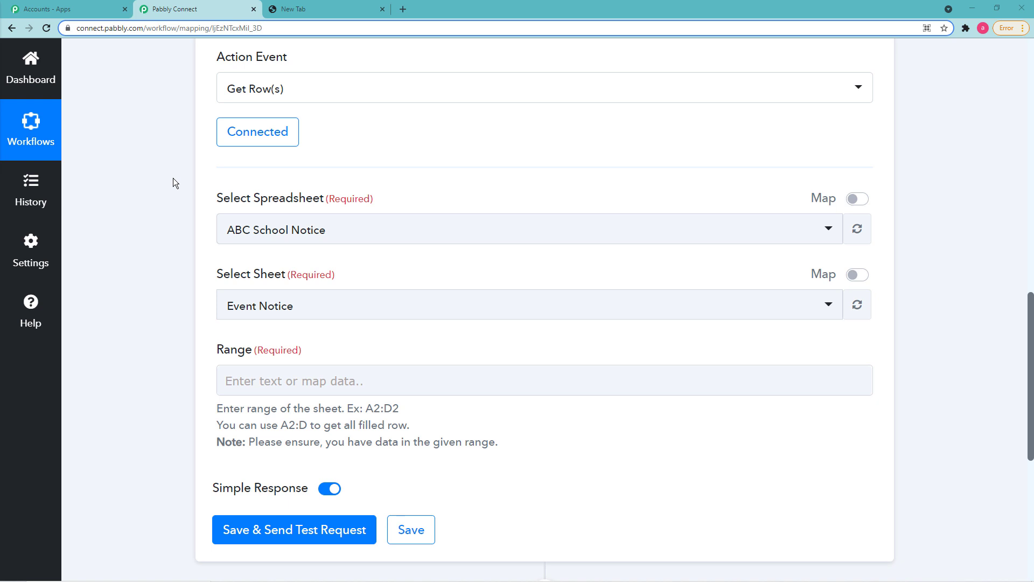
# Switch to the other browser profile to view the Sigma Textiles spreadsheet, and return to the Pabbly Connect workflow
pyautogui.click(981, 30)
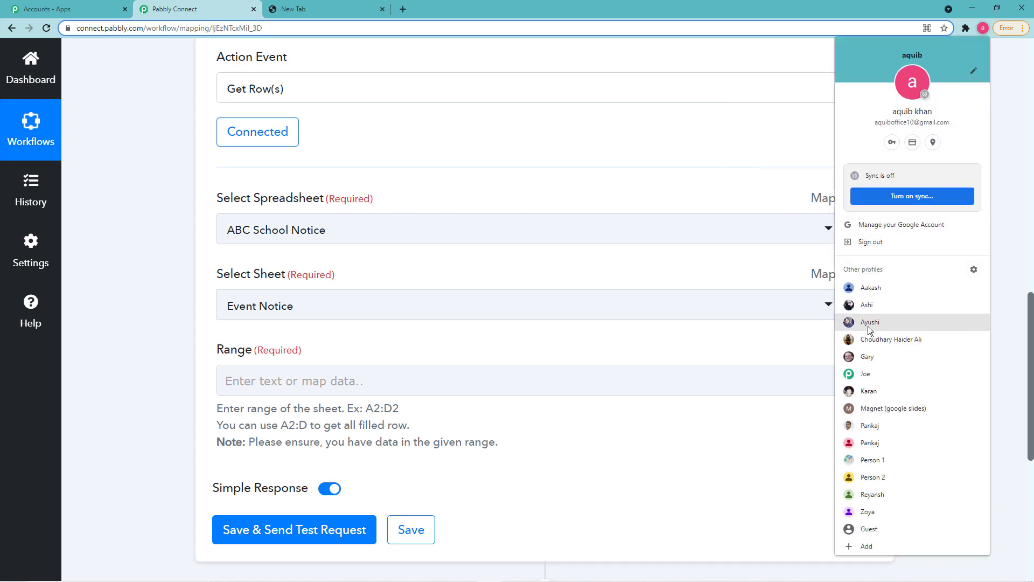
pyautogui.click(870, 306)
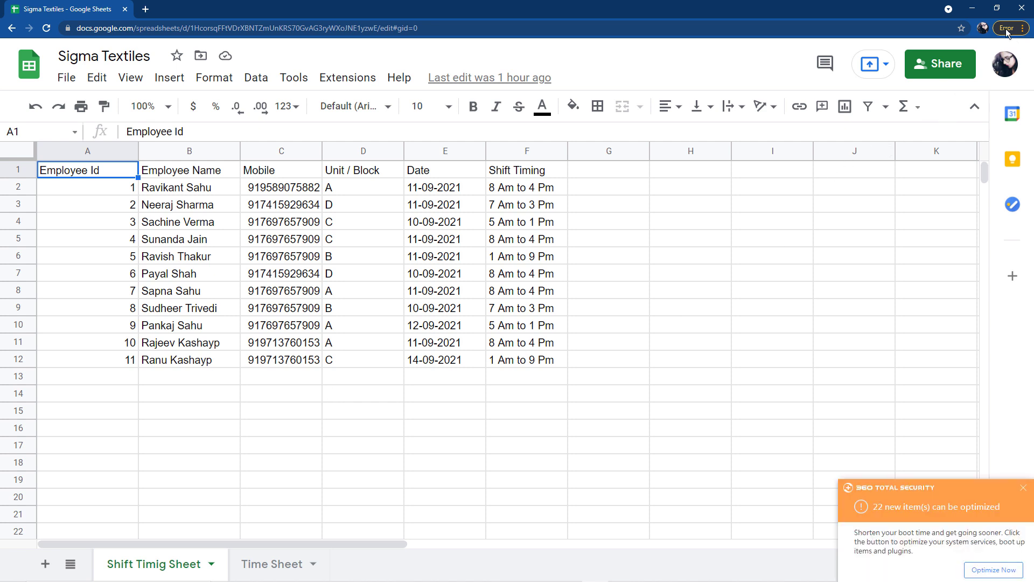
pyautogui.click(982, 28)
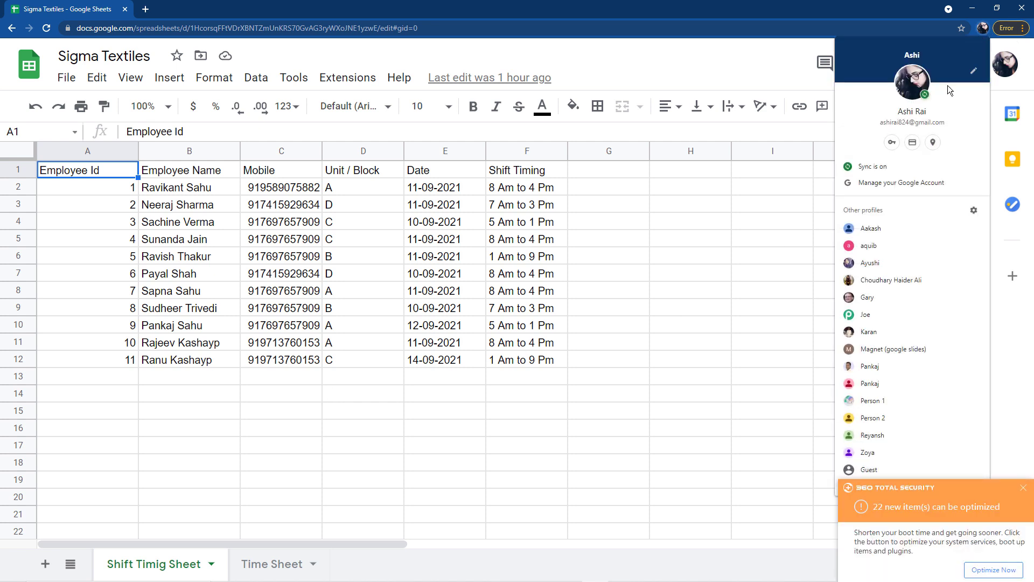
pyautogui.click(868, 246)
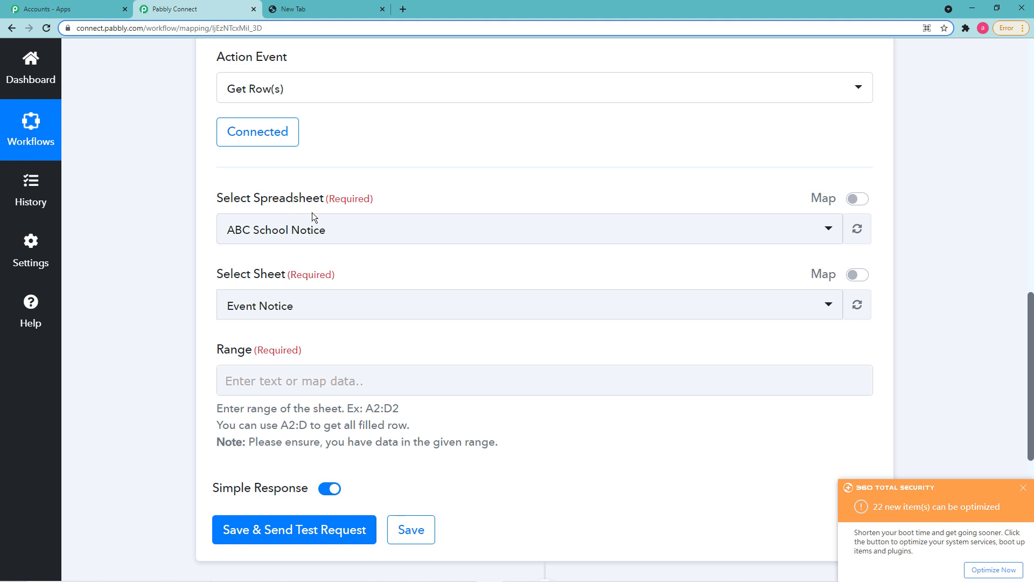
# Browse the spreadsheets available for the Get Row(s) action step
pyautogui.click(527, 241)
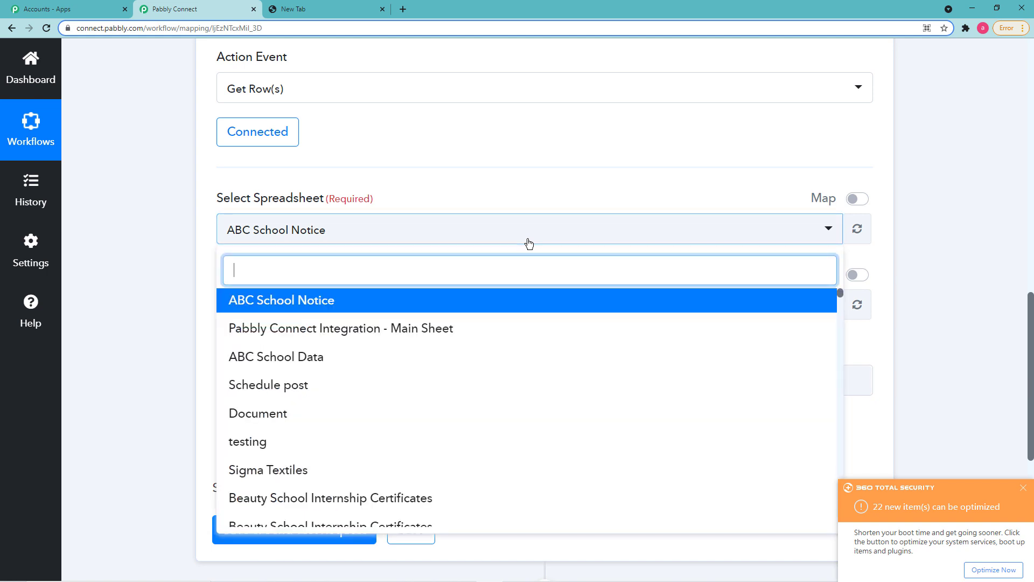
pyautogui.scroll(-6, 510, 336)
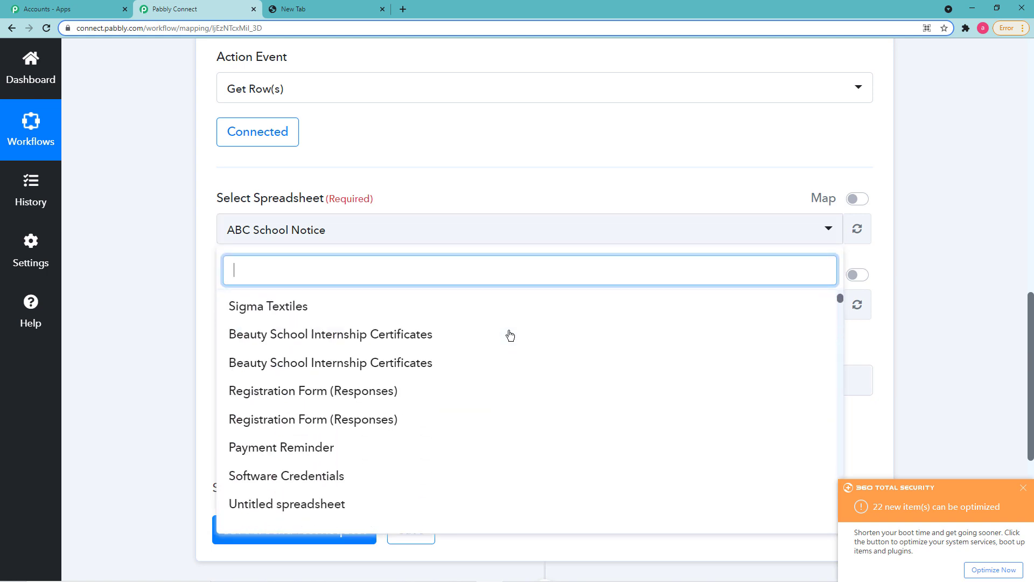
pyautogui.scroll(-2, 510, 335)
pyautogui.scroll(8, 508, 335)
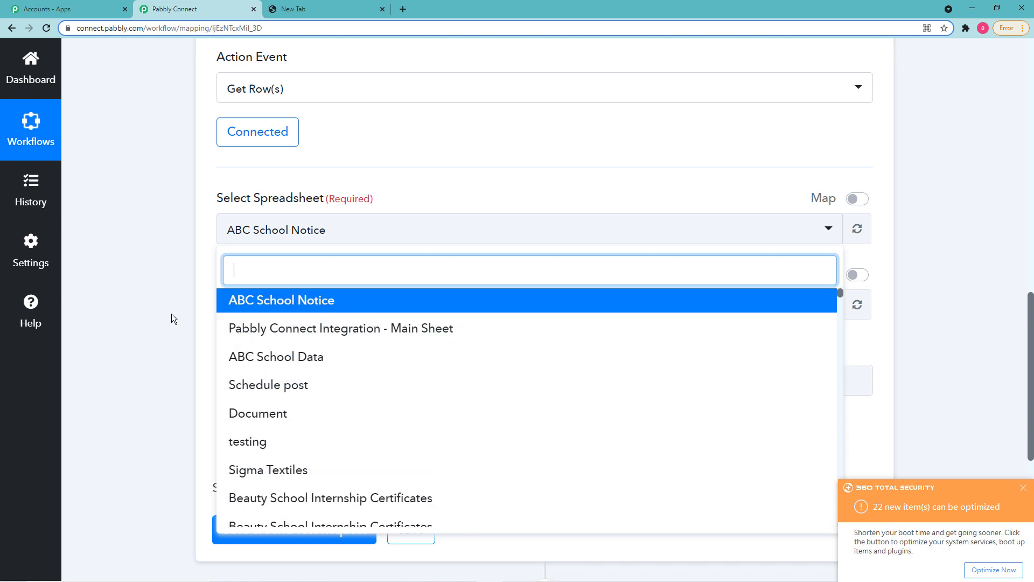
# Switch to Google Sheets, look through the account's file list and the Sigma Textiles spreadsheet, and return to Pabbly Connect
pyautogui.hotkey('alt', 'Tab')
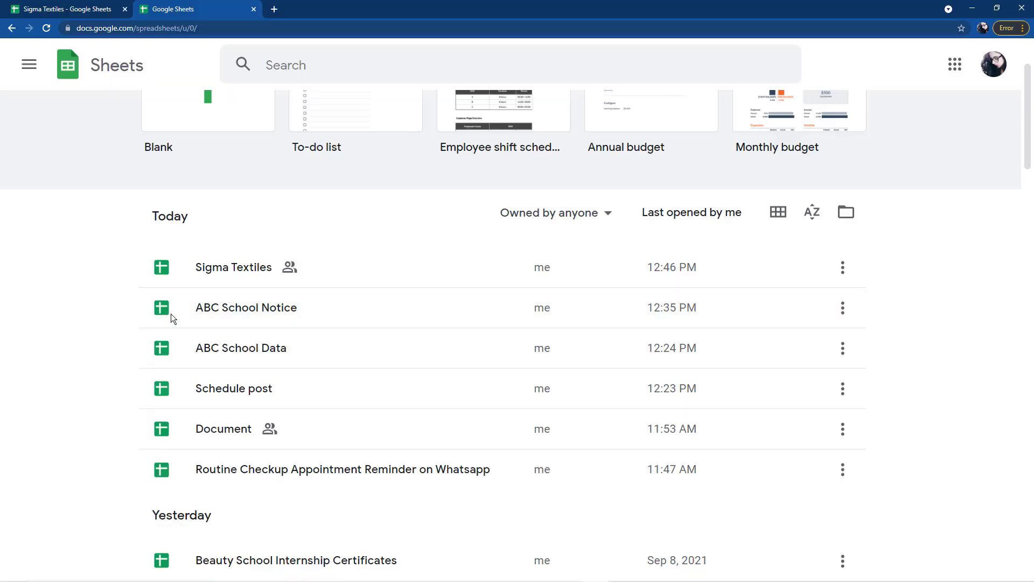
pyautogui.scroll(-2, 117, 266)
pyautogui.scroll(-2, 117, 266)
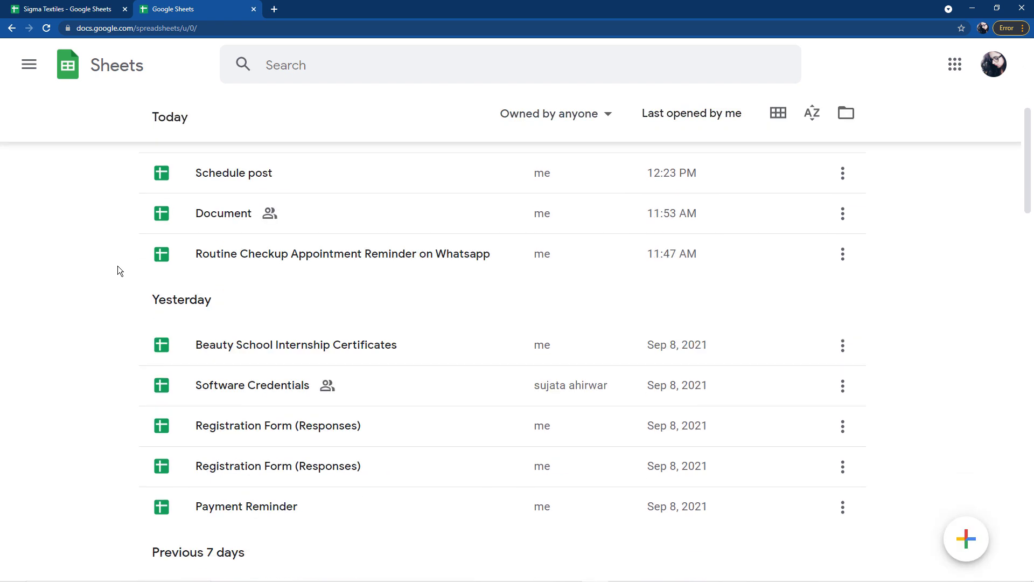
pyautogui.scroll(-6, 117, 269)
pyautogui.scroll(-8, 117, 269)
pyautogui.scroll(16, 118, 269)
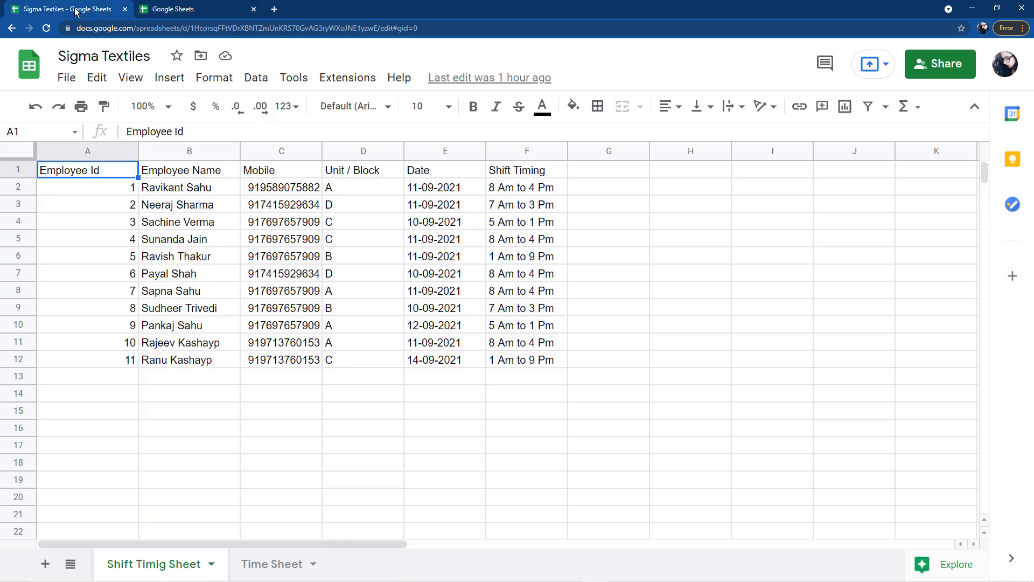
pyautogui.click(76, 11)
pyautogui.hotkey('alt', 'Tab')
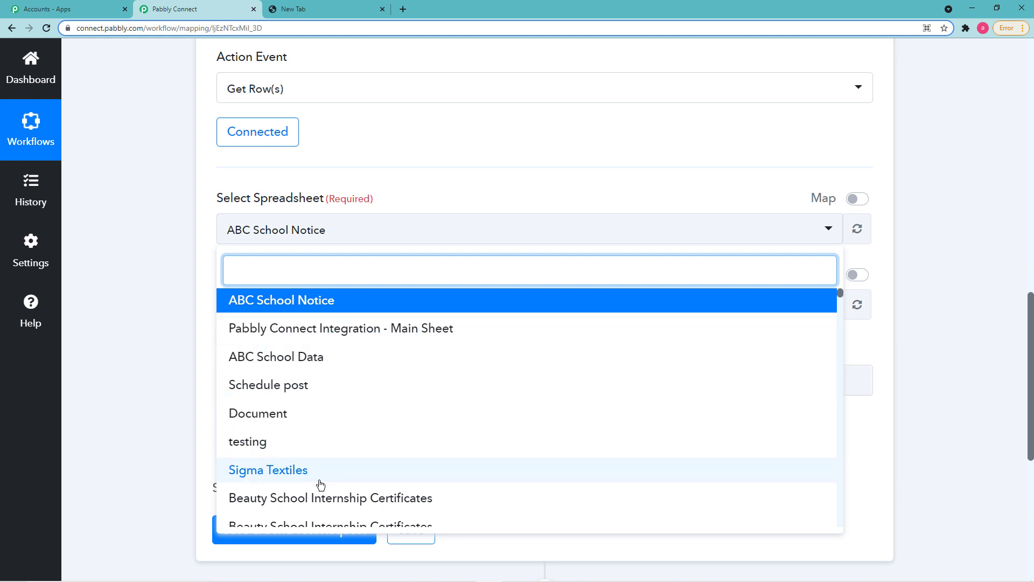
# Set the Get Row(s) step's spreadsheet to Sigma Textiles and its sheet to Shift Timig Sheet, checking the sheet name in Google Sheets
pyautogui.click(249, 476)
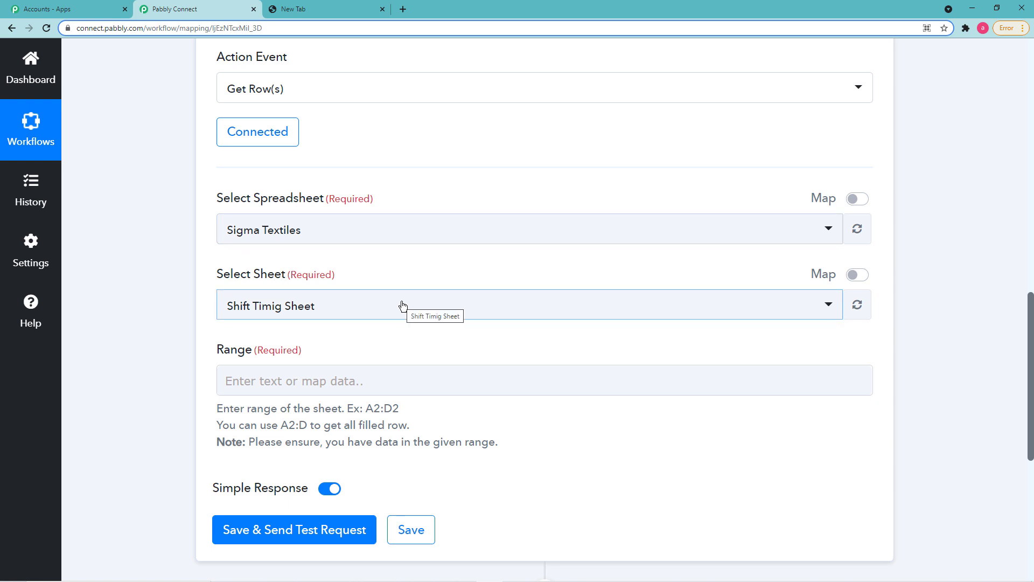
pyautogui.scroll(-2, 402, 303)
pyautogui.hotkey('alt', 'Tab')
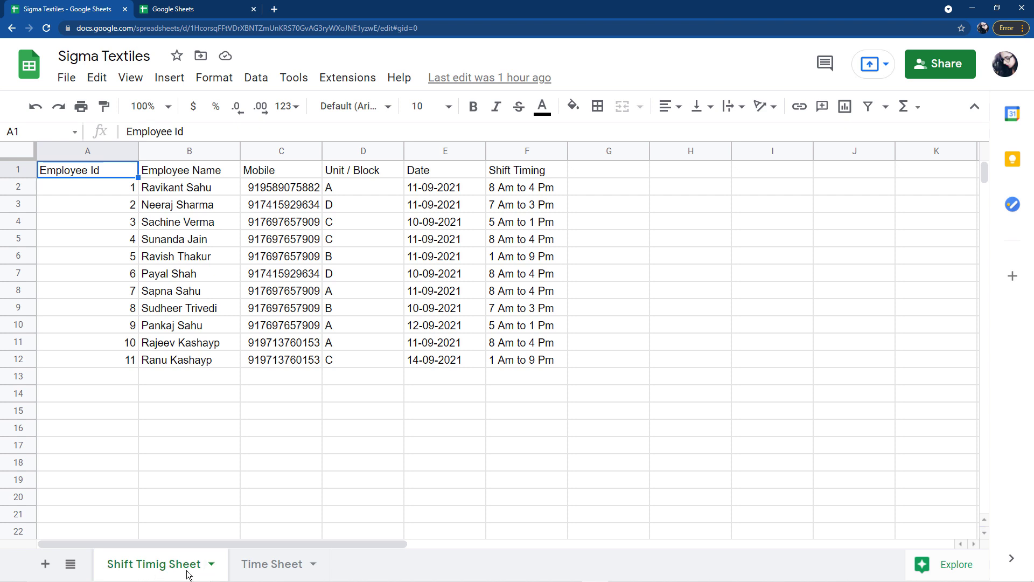
pyautogui.hotkey('alt', 'Tab')
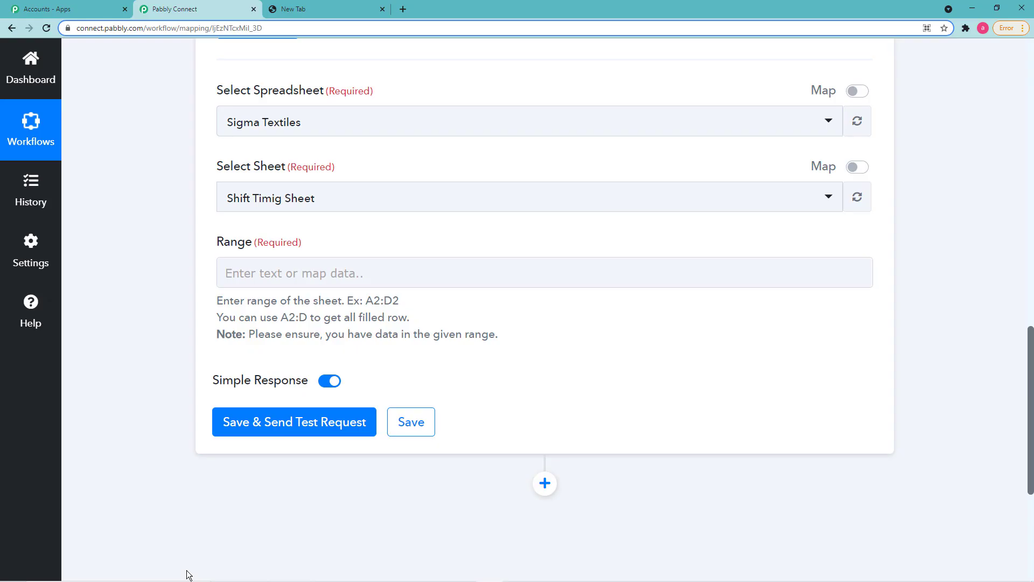
pyautogui.click(372, 210)
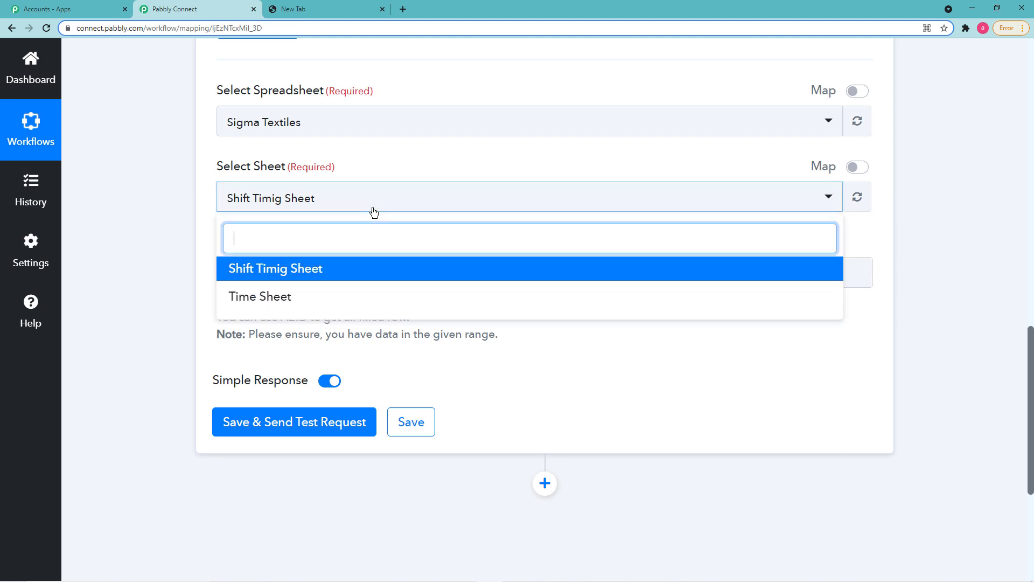
pyautogui.click(294, 274)
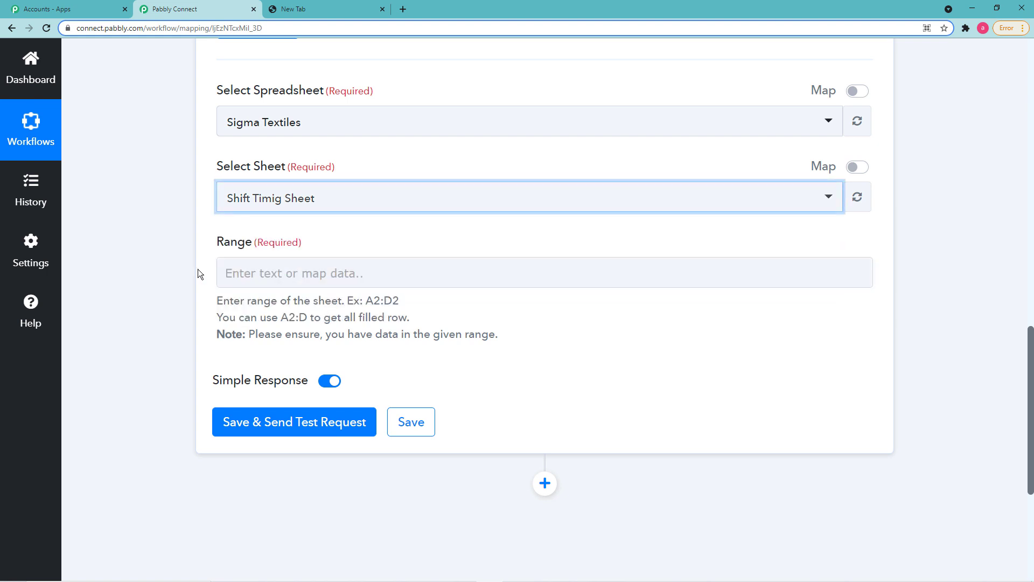
# Switch to Google Sheets and select the employee data range A2:F12 in the Shift Timig Sheet
pyautogui.click(227, 272)
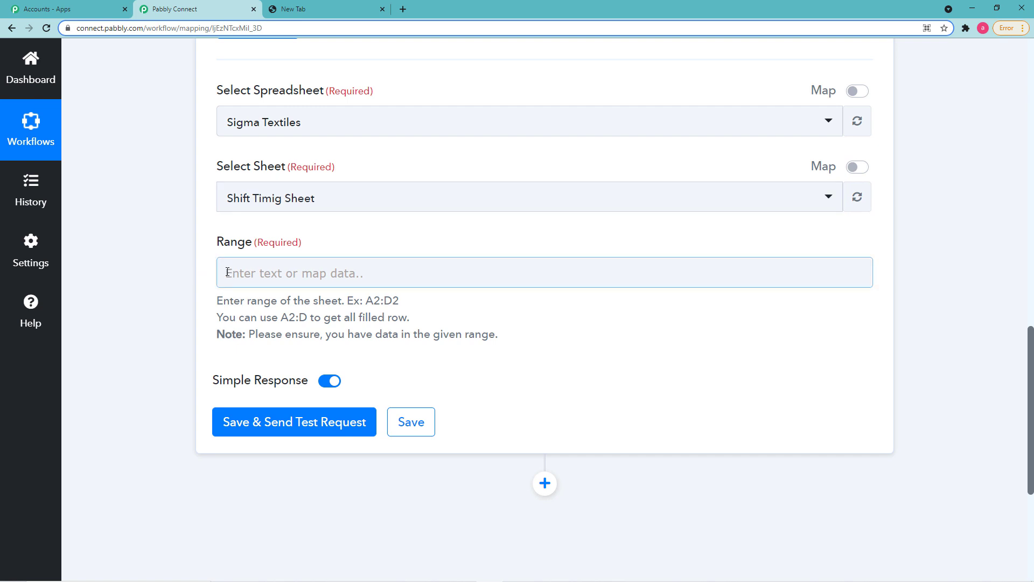
pyautogui.click(435, 308)
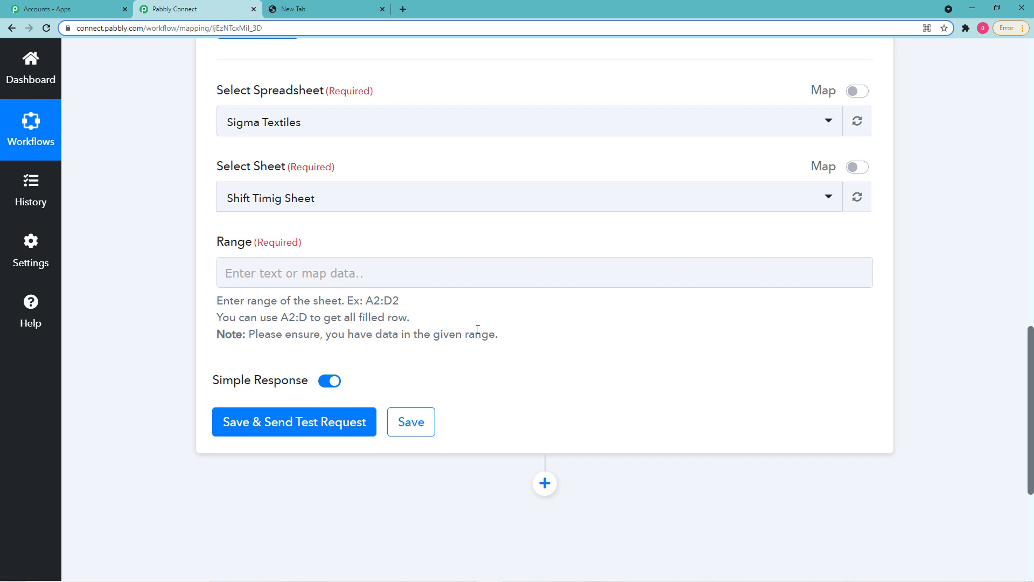
pyautogui.hotkey('alt', 'Tab')
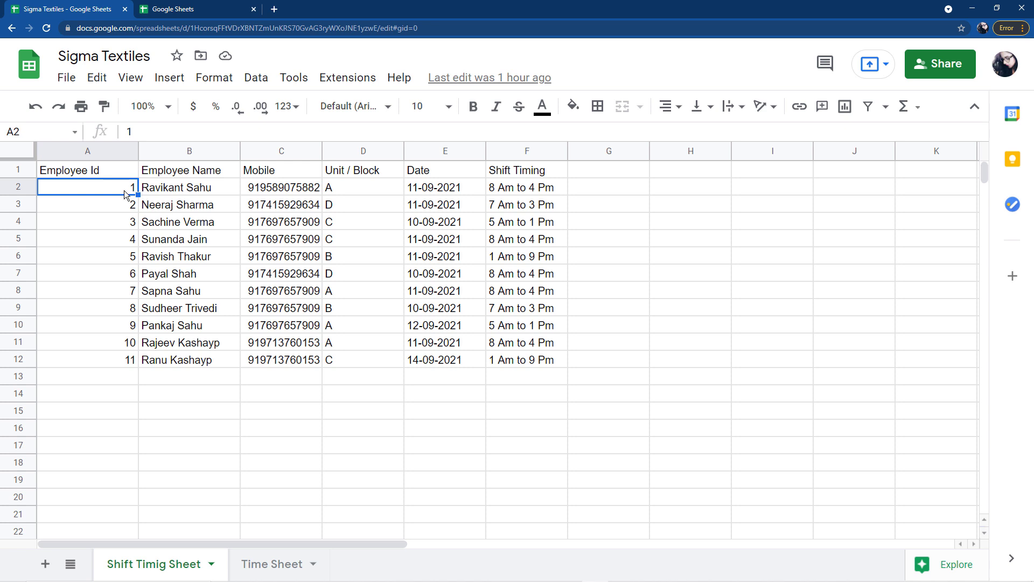
pyautogui.hotkey('shift', 'Down')
pyautogui.hotkey('shift', 'Right')
pyautogui.hotkey('shift', 'Right')
pyautogui.hotkey('shift', 'Right')
pyautogui.hotkey('shift', 'Right')
pyautogui.hotkey('shift', 'Right')
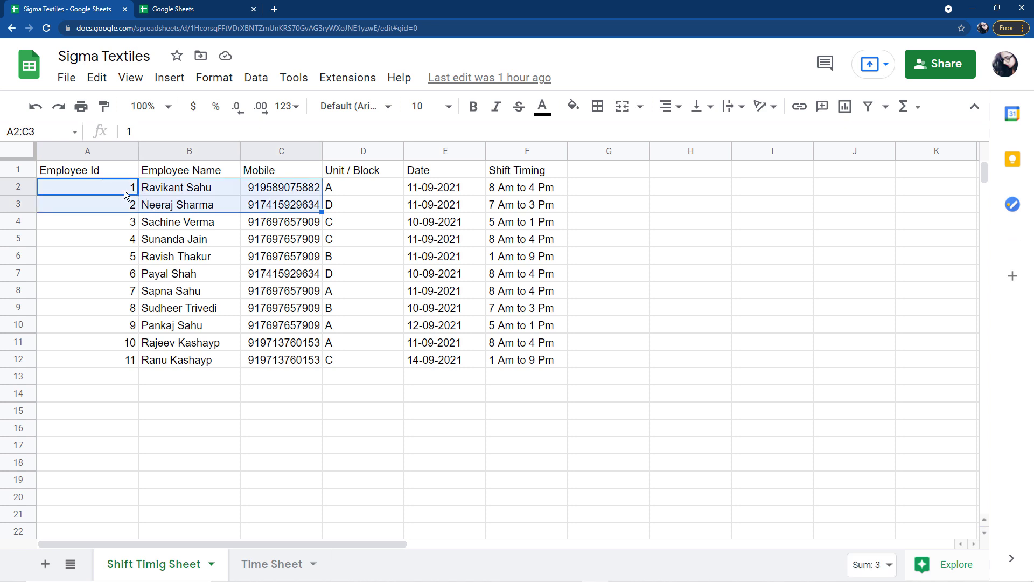
pyautogui.hotkey('shift', 'Down')
pyautogui.hotkey('shift', 'Down')
pyautogui.hotkey('shift', 'Down')
pyautogui.hotkey('shift', 'Down')
pyautogui.hotkey('shift', 'Down')
pyautogui.hotkey('shift', 'Down')
pyautogui.hotkey('shift', 'Down')
pyautogui.hotkey('shift', 'Down')
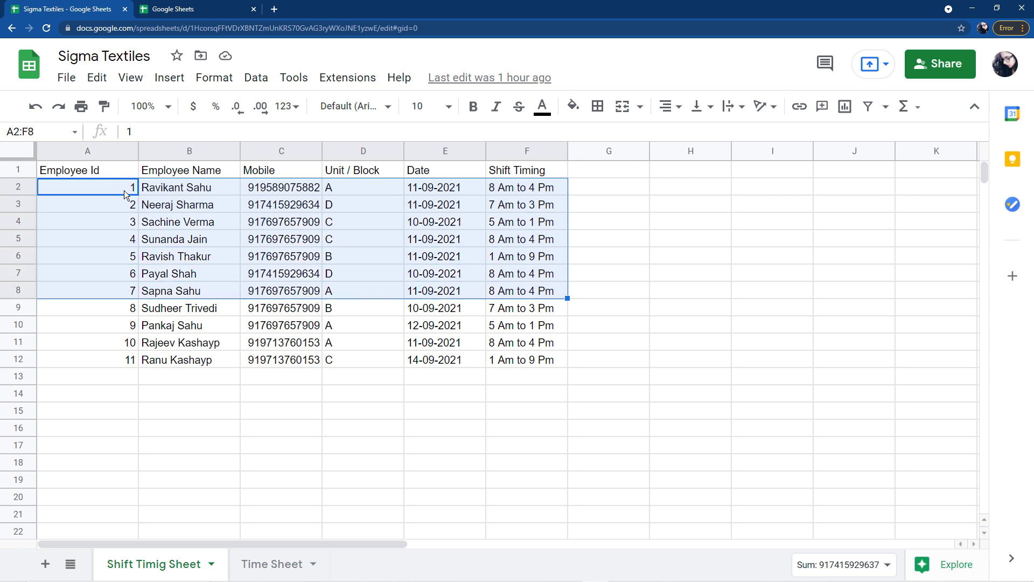
pyautogui.hotkey('shift', 'Down')
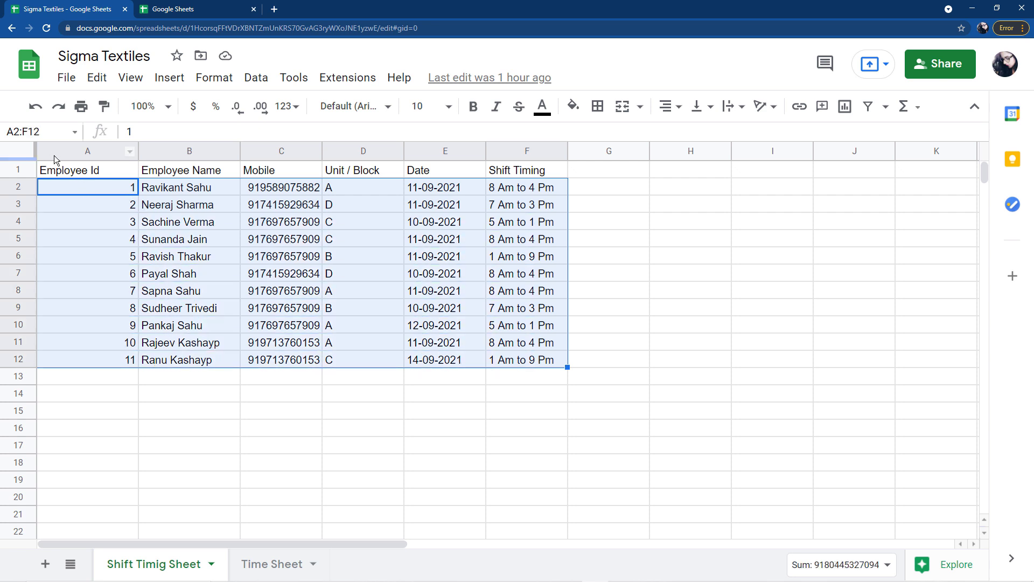
# Copy the range reference A2:F12 and paste it as the range of the Get Row(s) step in Pabbly Connect
pyautogui.click(40, 131)
pyautogui.hotkey('ctrl', 'c')
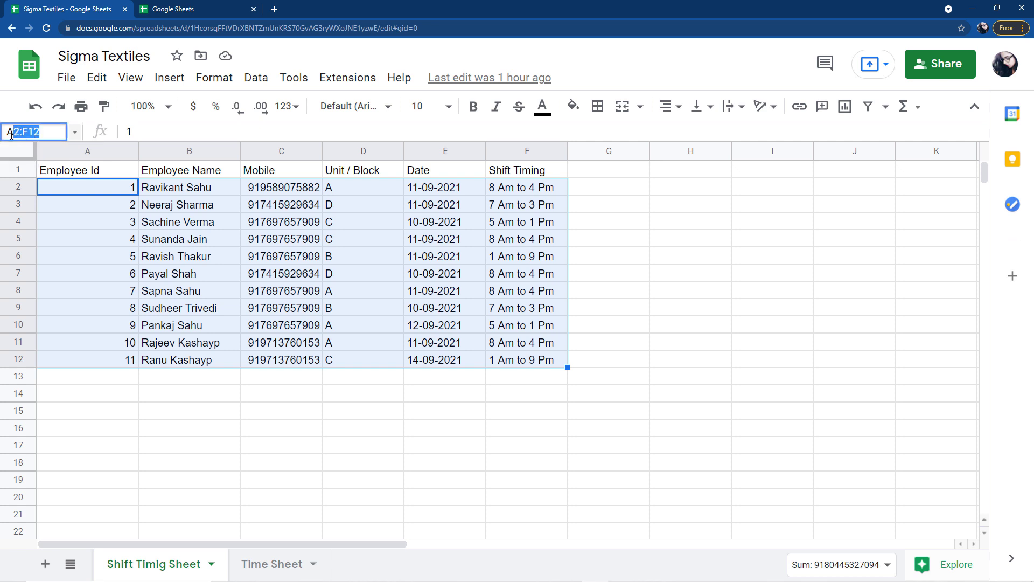
pyautogui.rightClick(20, 134)
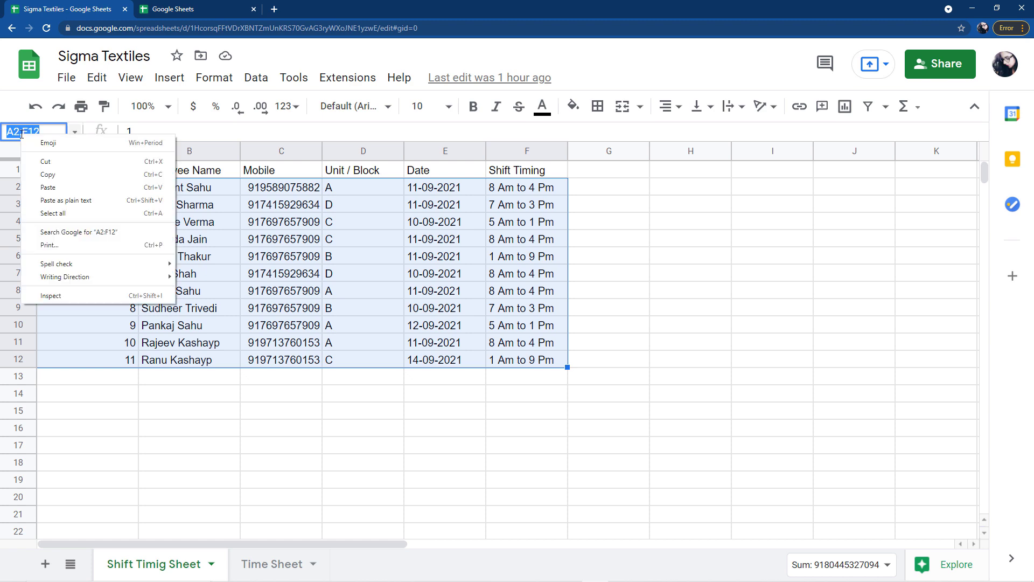
pyautogui.click(44, 173)
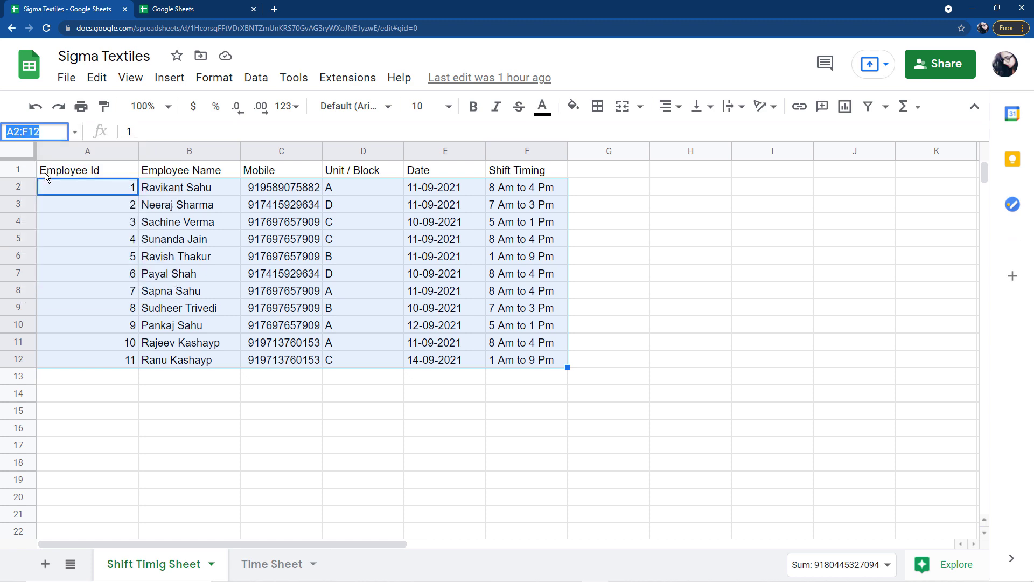
pyautogui.hotkey('alt', 'Tab')
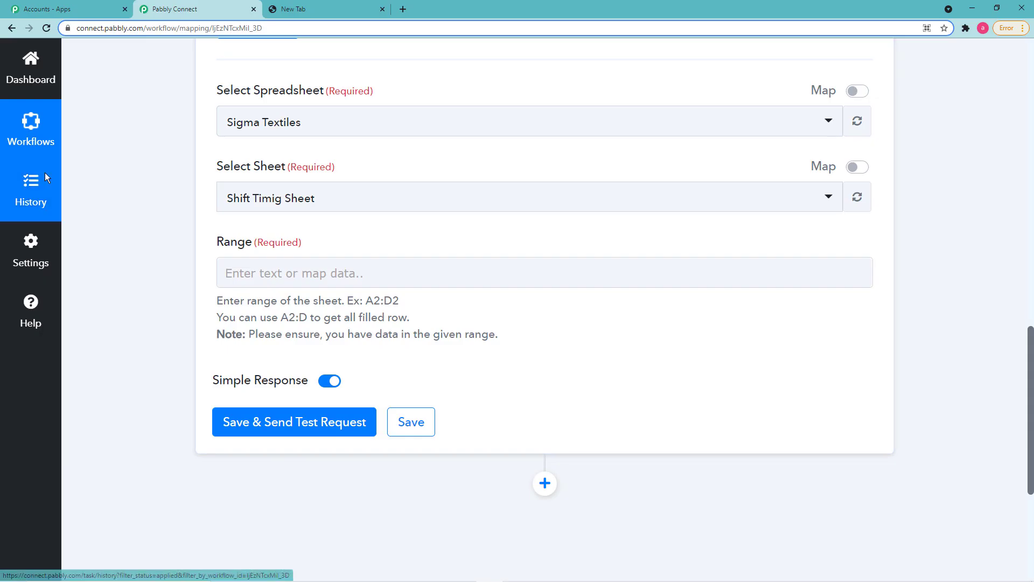
pyautogui.rightClick(246, 273)
pyautogui.click(299, 357)
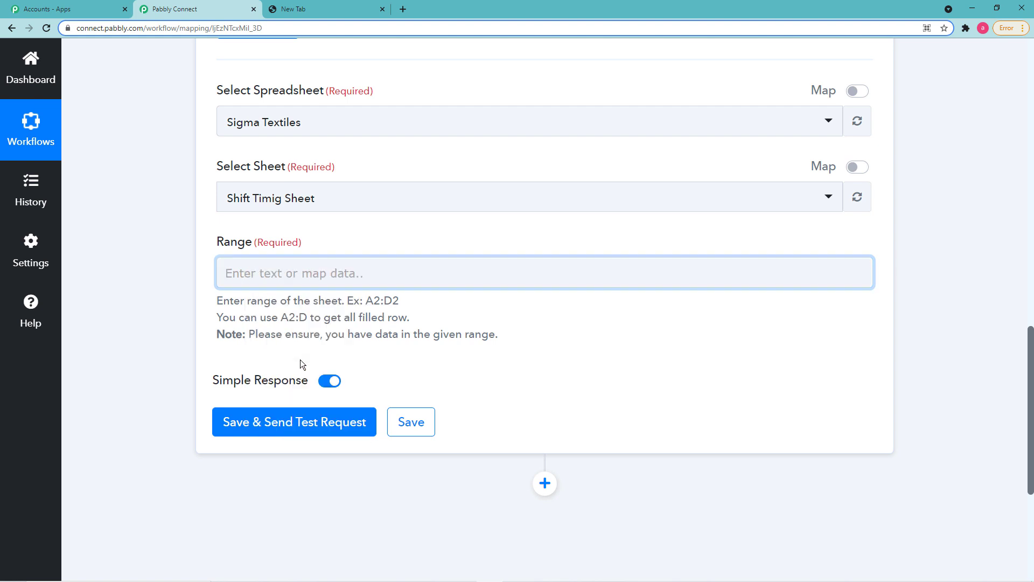
pyautogui.click(214, 307)
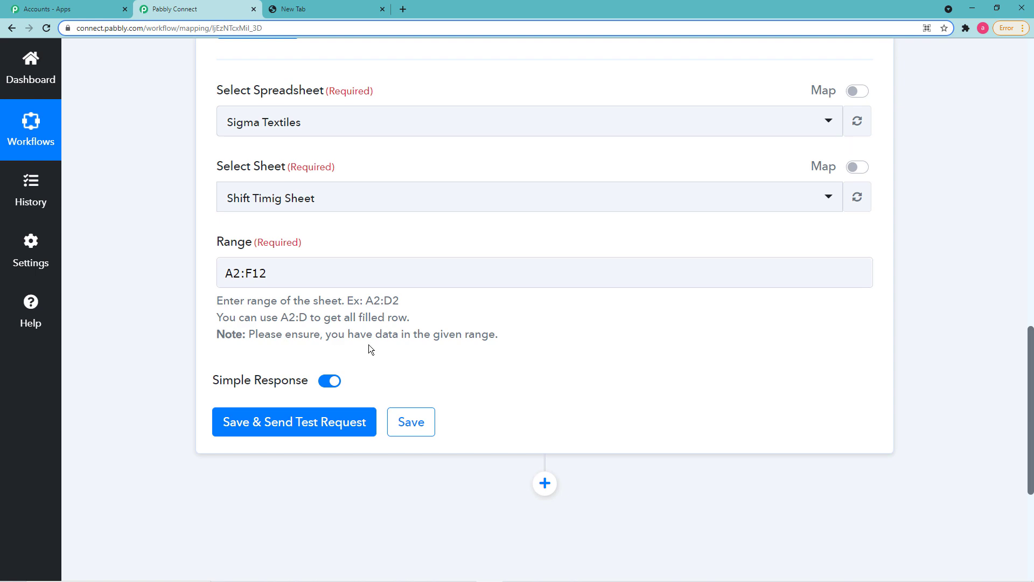
# Switch to Google Sheets, select A2:F2, shorten its range reference to A2:F and copy it
pyautogui.hotkey('alt', 'Tab')
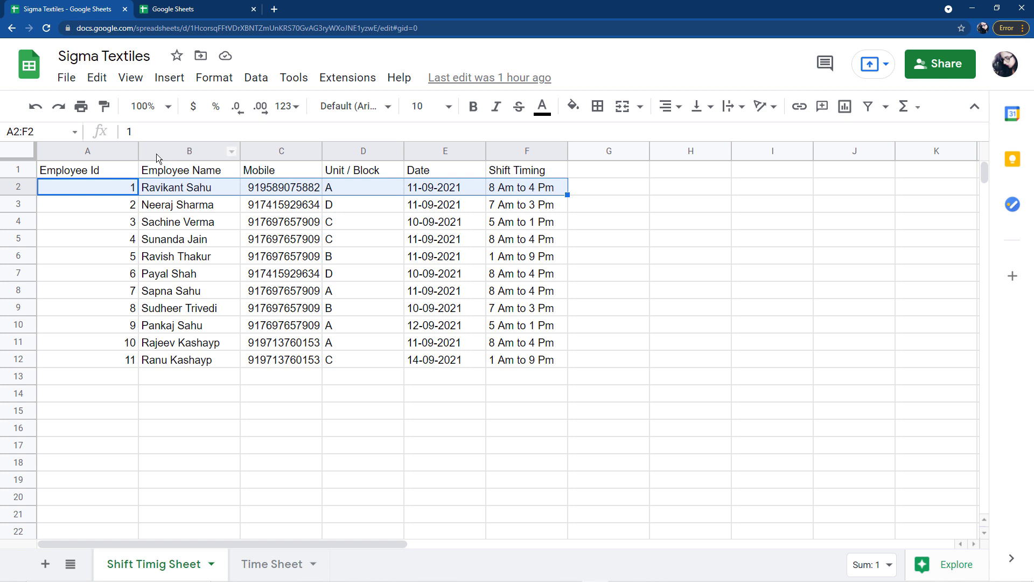
pyautogui.click(53, 132)
pyautogui.click(54, 132)
pyautogui.press('BackSpace')
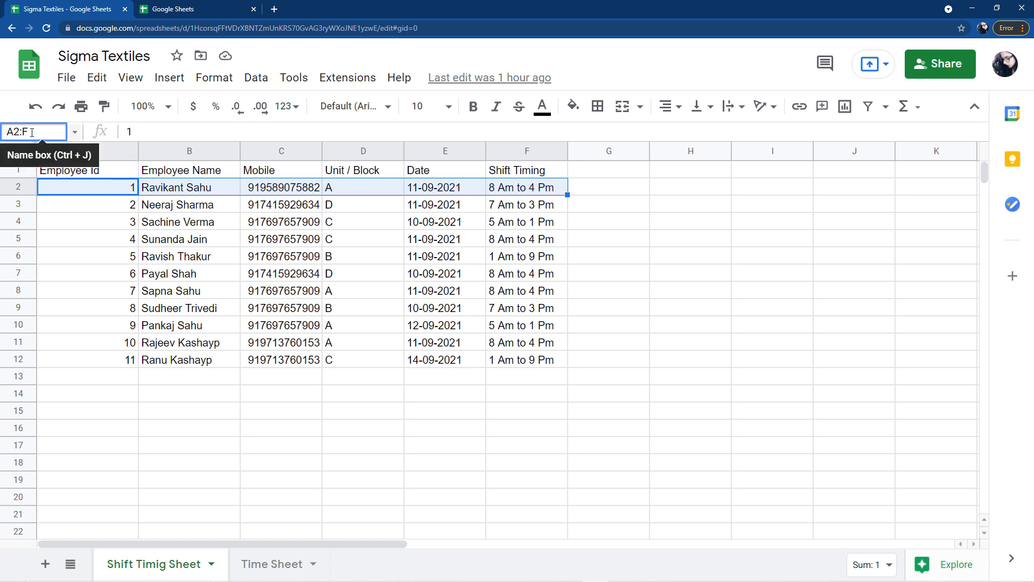
pyautogui.moveTo(31, 132); pyautogui.dragTo(10, 134)
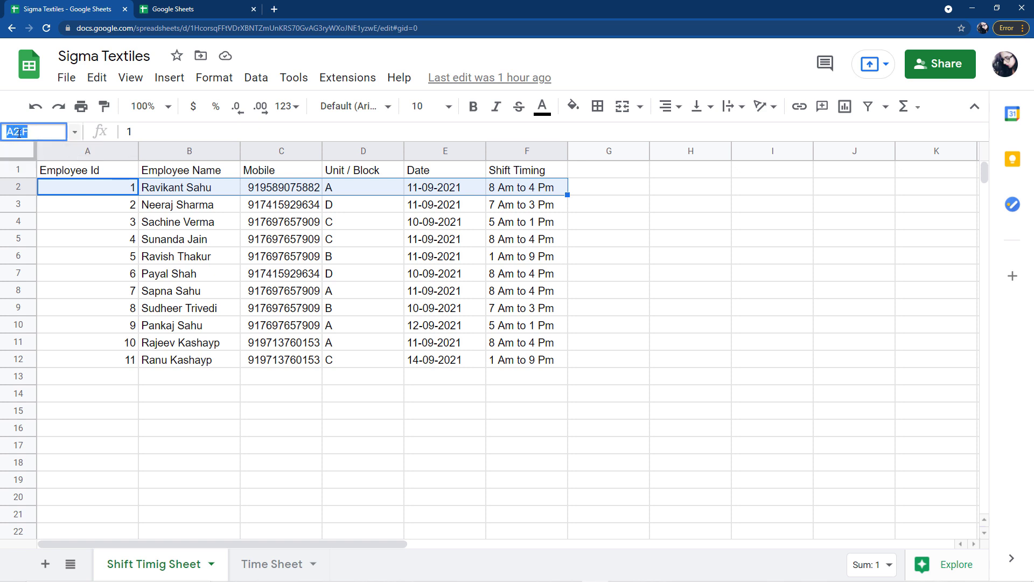
pyautogui.rightClick(19, 133)
pyautogui.click(57, 173)
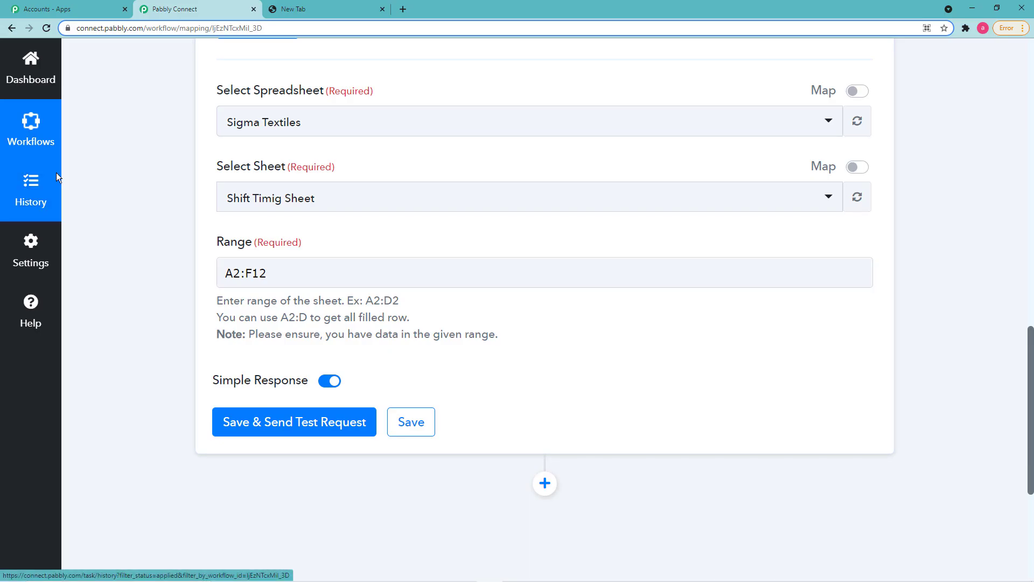
# Back in Pabbly Connect, set the Get Row(s) range to A2:F, save the step and send a test request
pyautogui.click(287, 270)
pyautogui.moveTo(286, 272); pyautogui.dragTo(234, 277)
pyautogui.press('BackSpace')
pyautogui.write('A2:F')
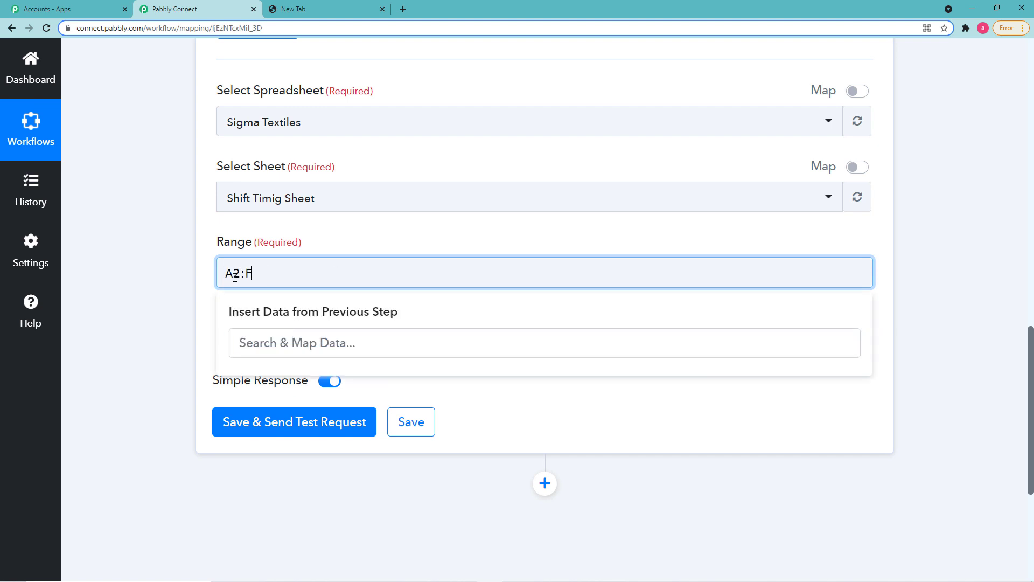
pyautogui.click(193, 291)
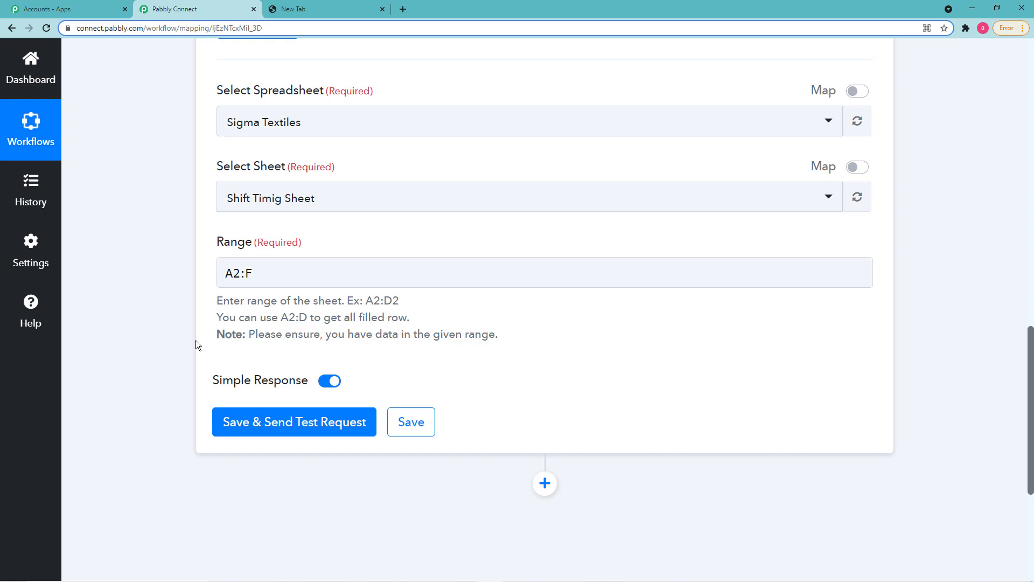
pyautogui.hotkey('alt', 'Tab')
pyautogui.click(311, 433)
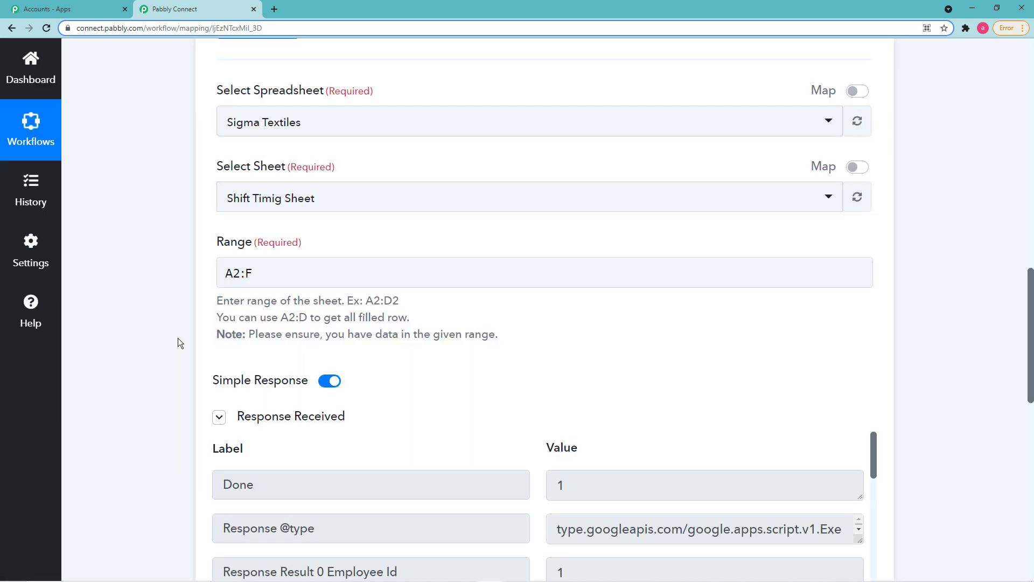
# Examine the employee records returned in the Get Row(s) test response
pyautogui.scroll(-2, 178, 338)
pyautogui.scroll(-4, 177, 338)
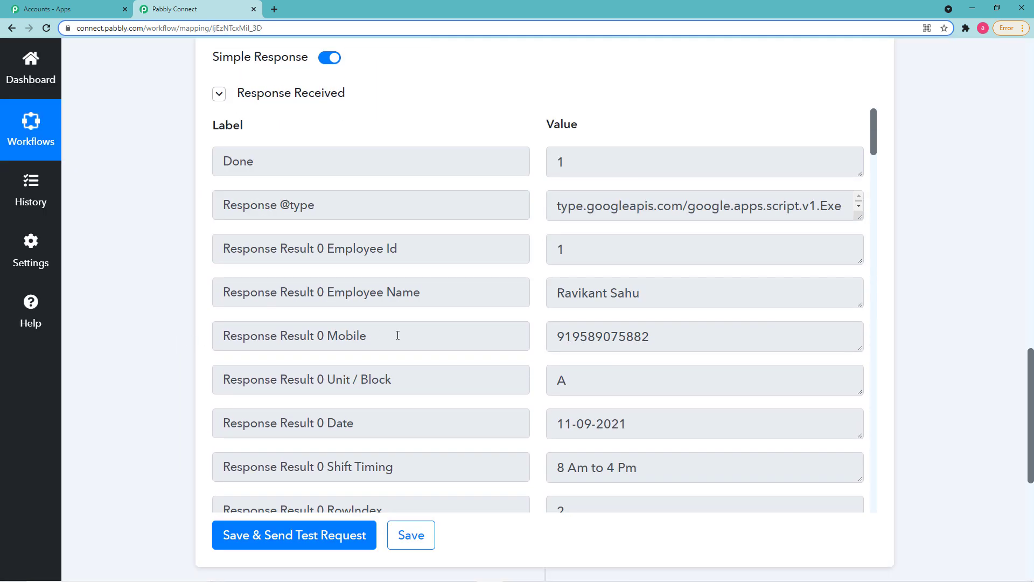
pyautogui.scroll(-1, 416, 321)
pyautogui.scroll(-8, 416, 322)
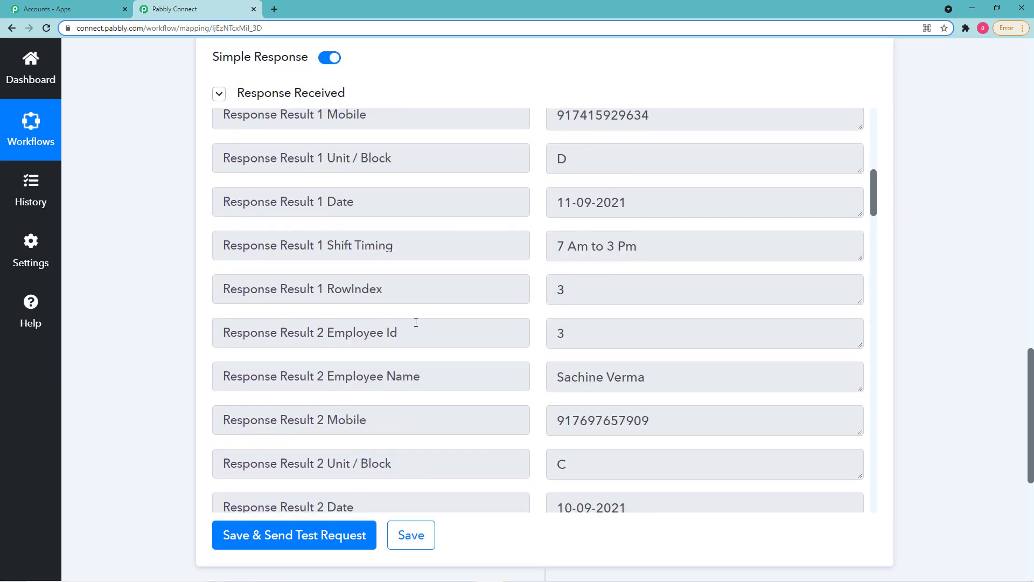
pyautogui.scroll(-2, 416, 322)
pyautogui.scroll(4, 282, 311)
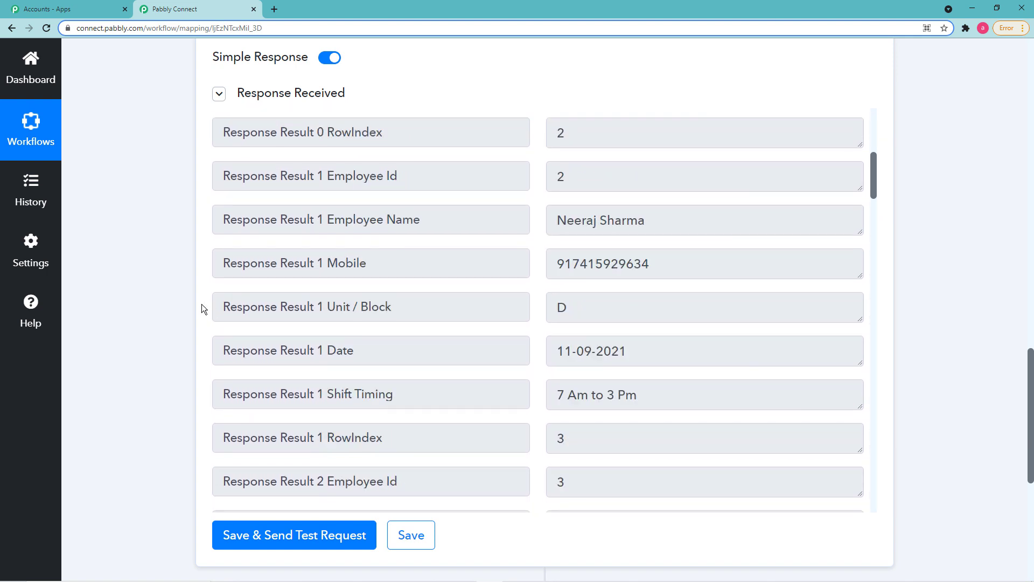
pyautogui.scroll(2, 166, 300)
pyautogui.scroll(2, 166, 299)
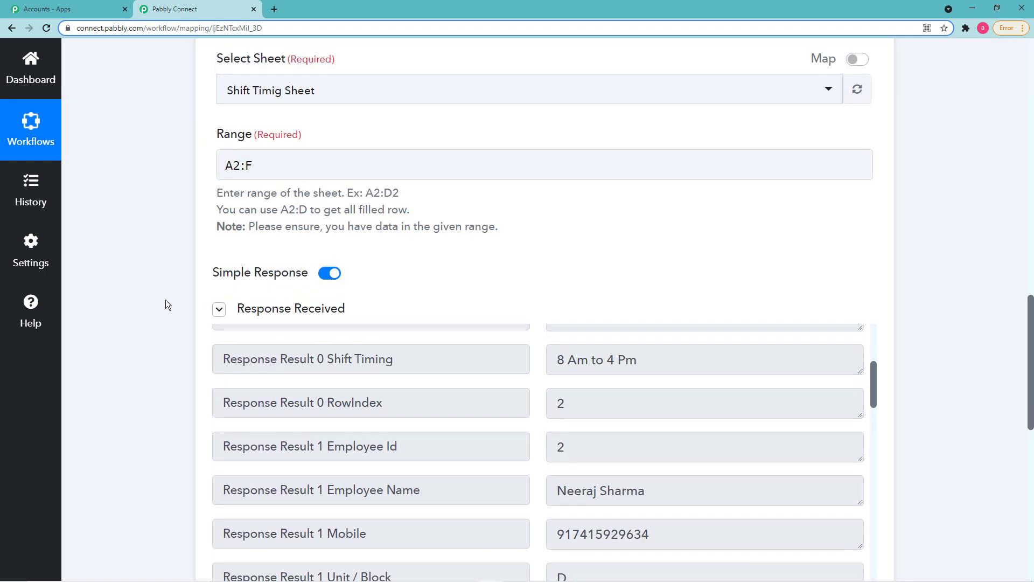
# Turn off Simple Response for the Get Row(s) step, resend the test request and enlarge the Response Result value
pyautogui.click(327, 277)
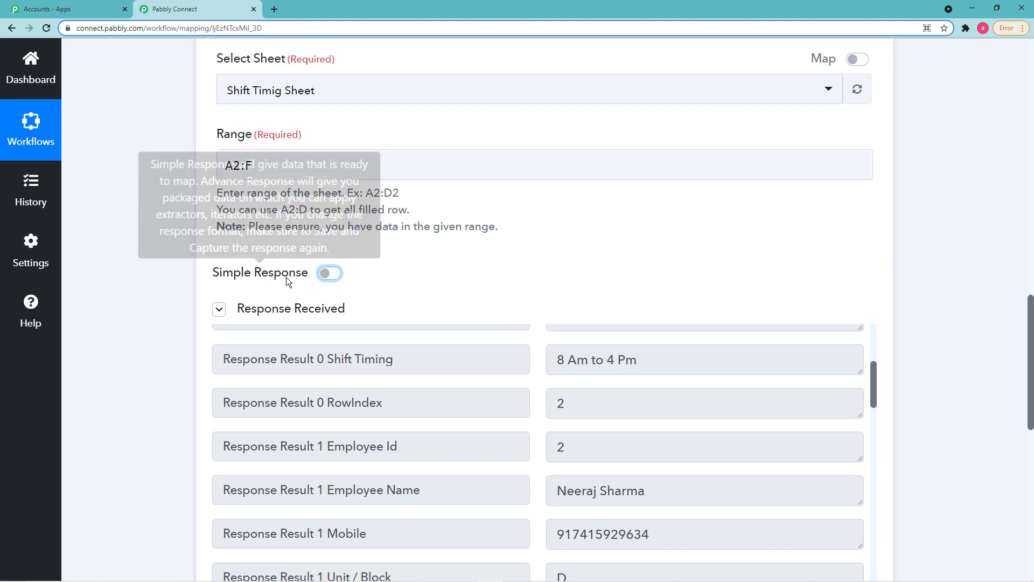
pyautogui.scroll(-2, 172, 266)
pyautogui.scroll(-5, 173, 266)
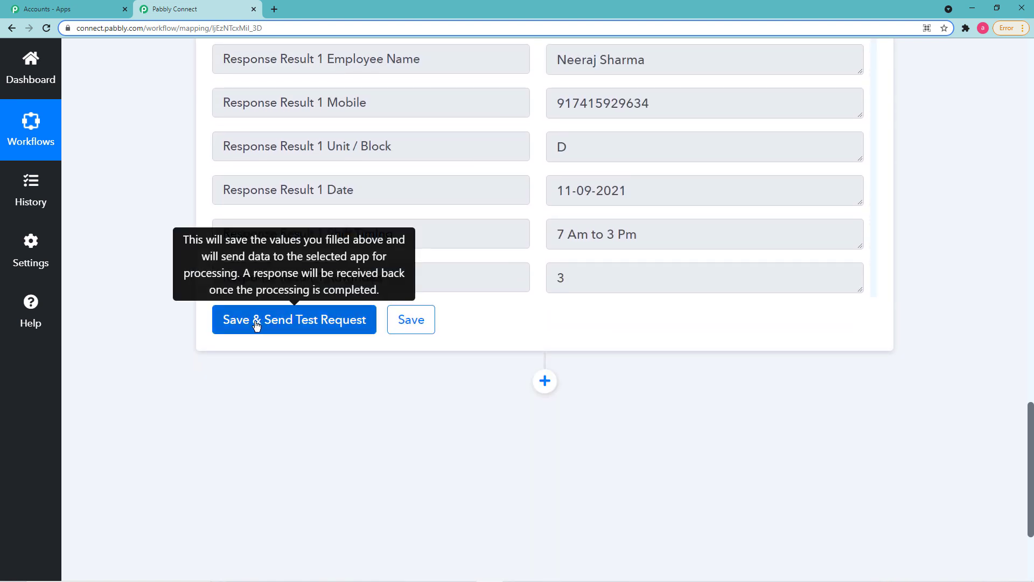
pyautogui.click(258, 321)
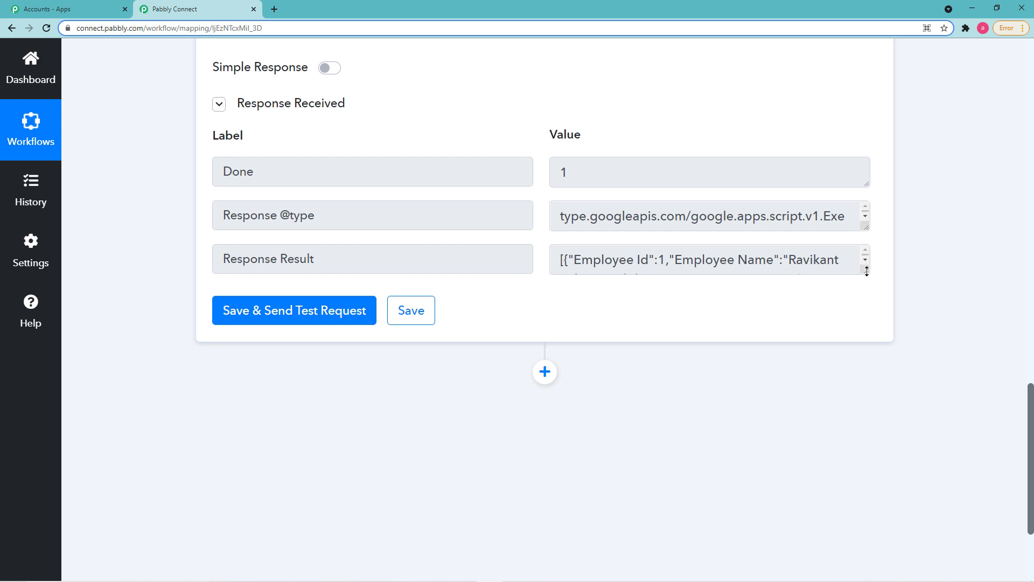
pyautogui.moveTo(870, 274); pyautogui.dragTo(890, 472)
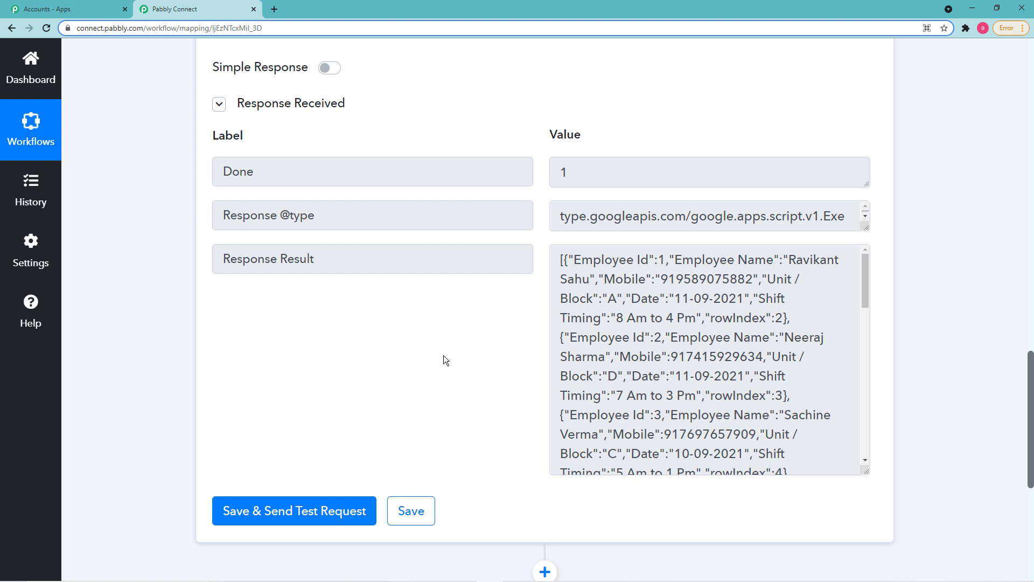
# Add an Iterator by Pabbly action after the Get Row(s) step
pyautogui.scroll(-2, 224, 325)
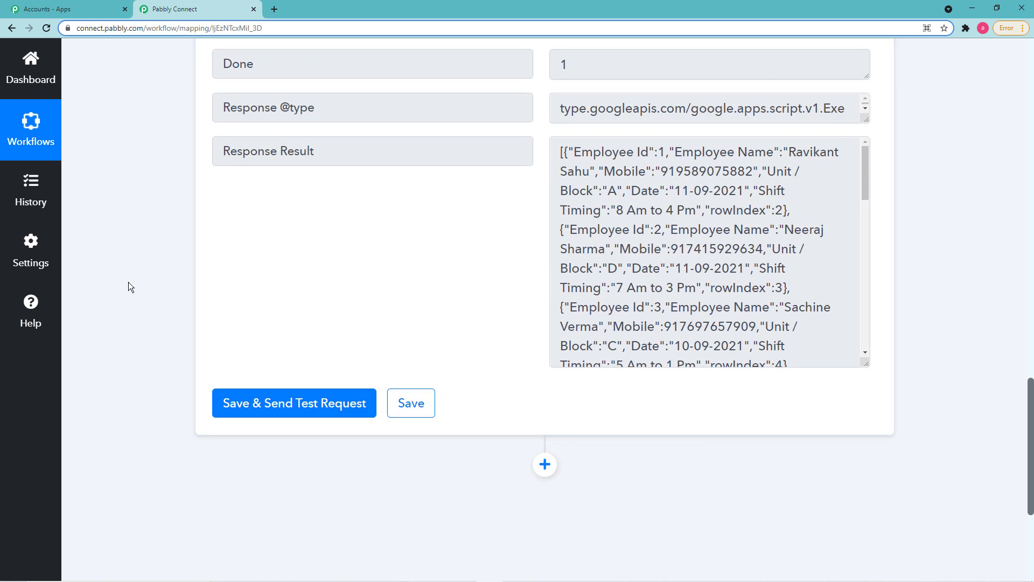
pyautogui.scroll(-2, 128, 282)
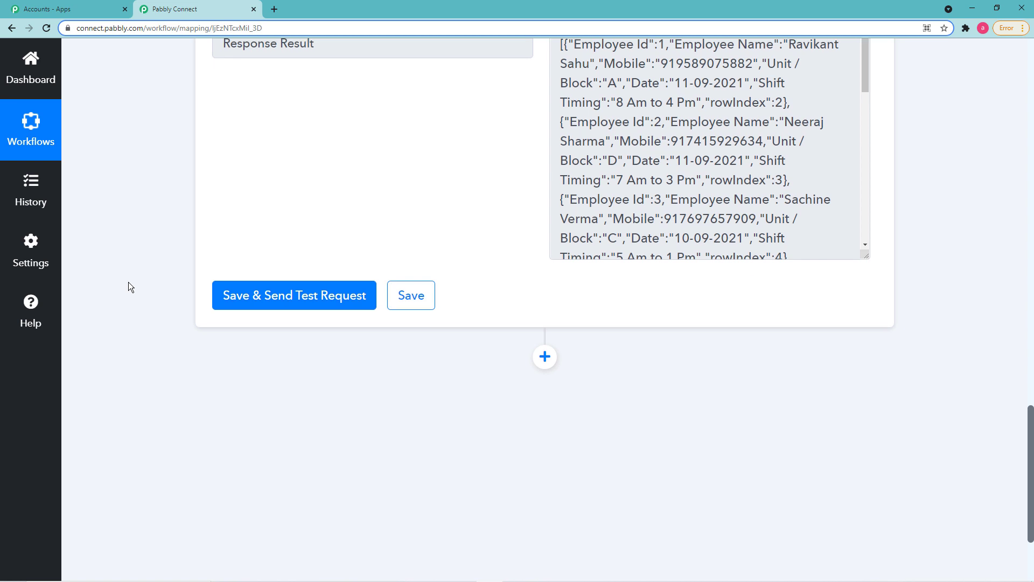
pyautogui.click(545, 357)
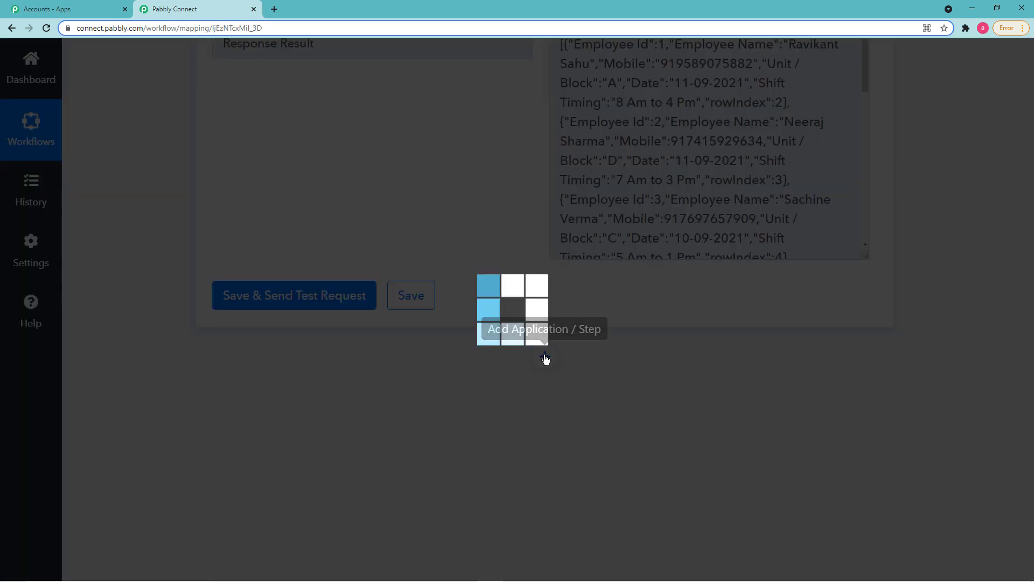
pyautogui.scroll(-4, 309, 338)
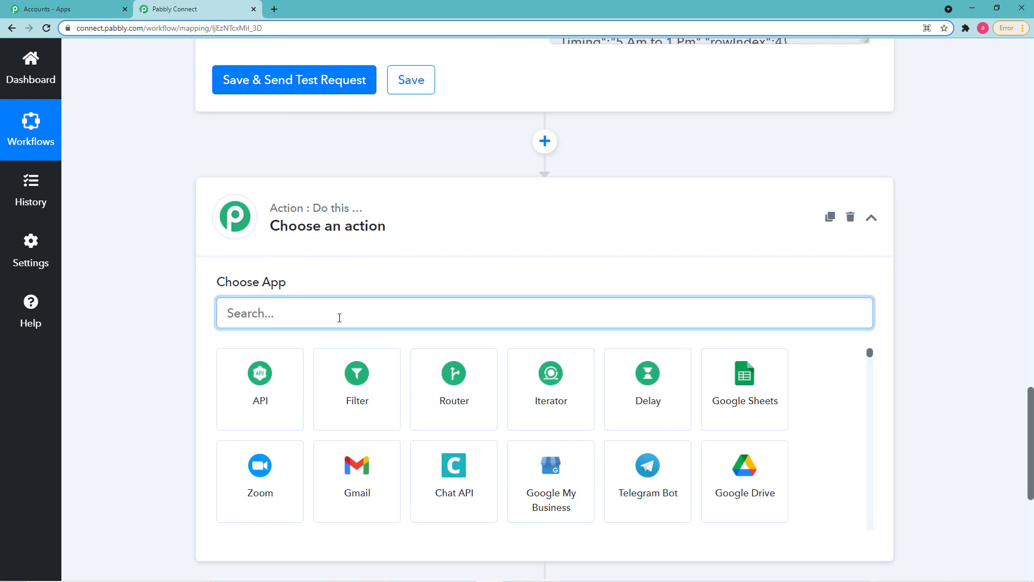
pyautogui.click(557, 399)
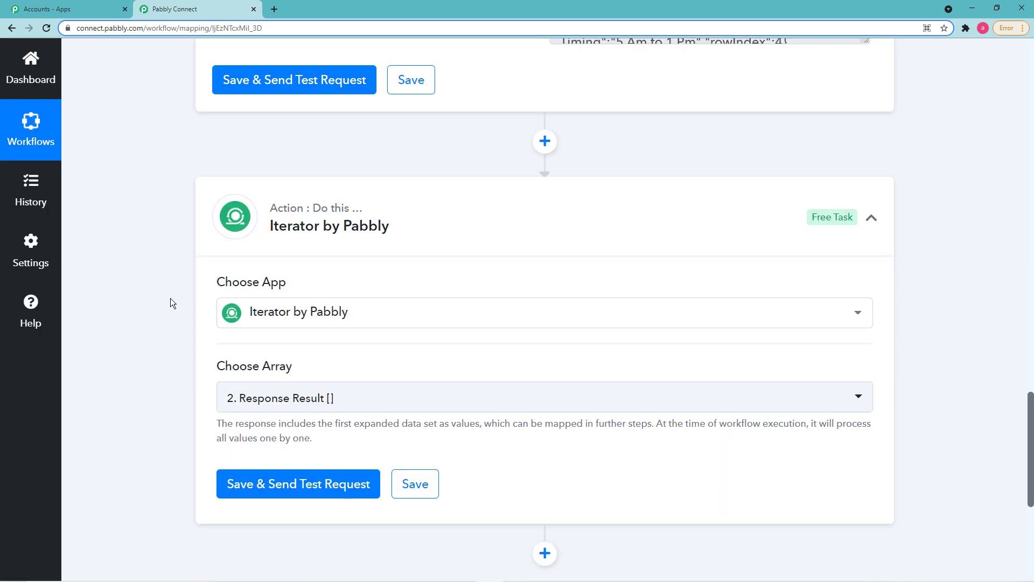
# Choose "2. Response Result []" as the Iterator's array, then save the step and send a test request
pyautogui.scroll(-2, 170, 299)
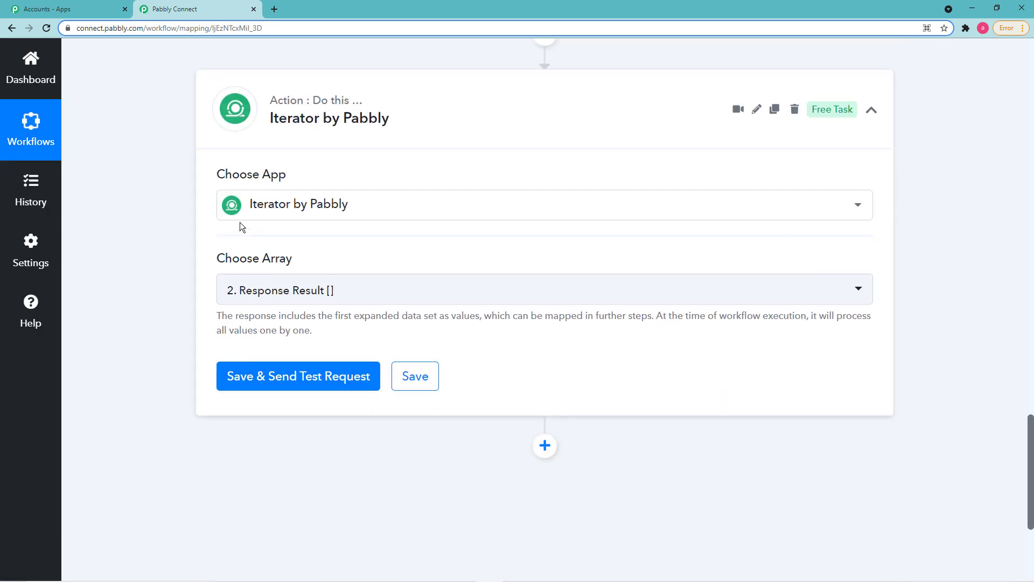
pyautogui.moveTo(218, 265)
pyautogui.click(369, 300)
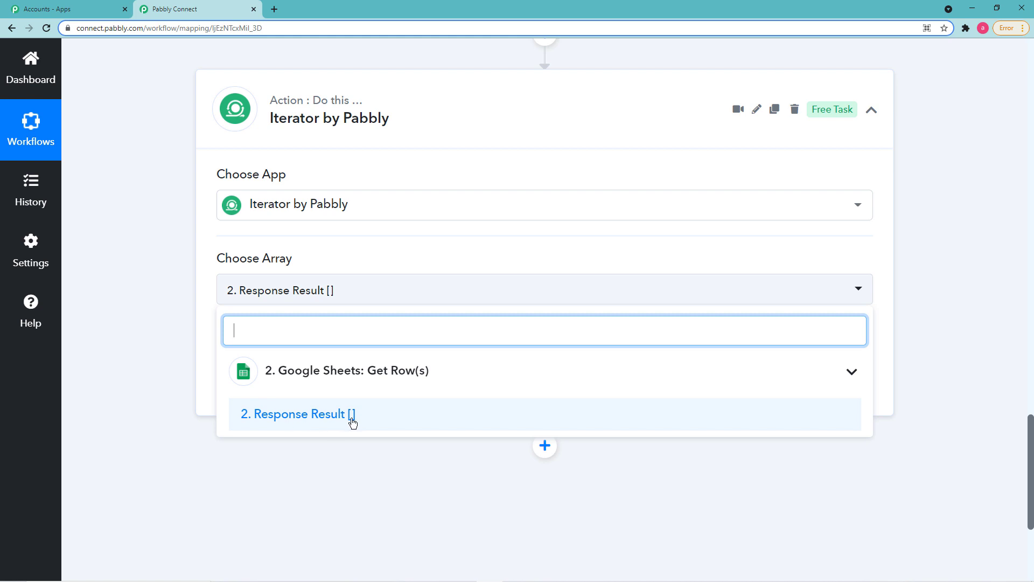
pyautogui.scroll(8, 163, 257)
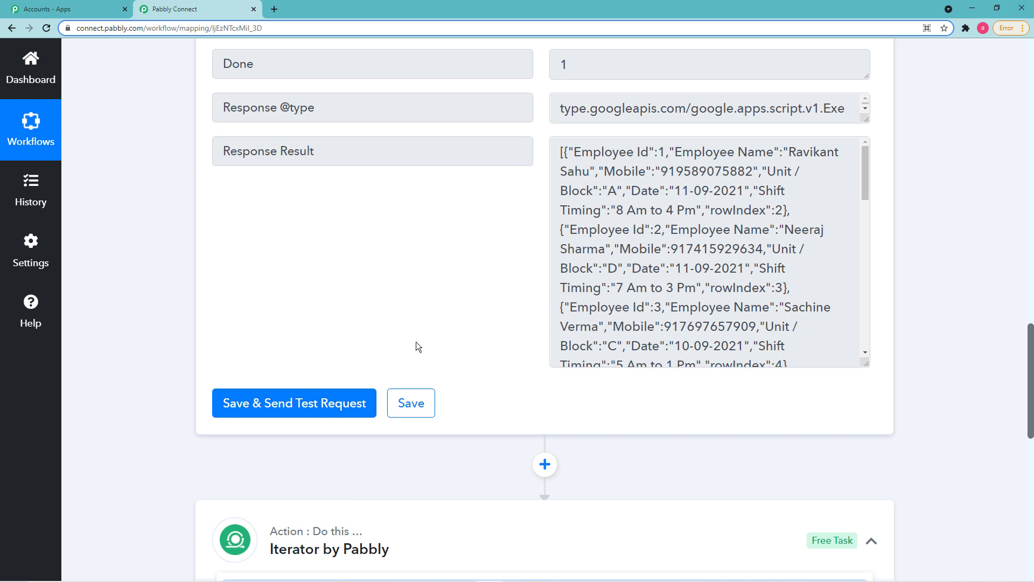
pyautogui.scroll(-6, 416, 342)
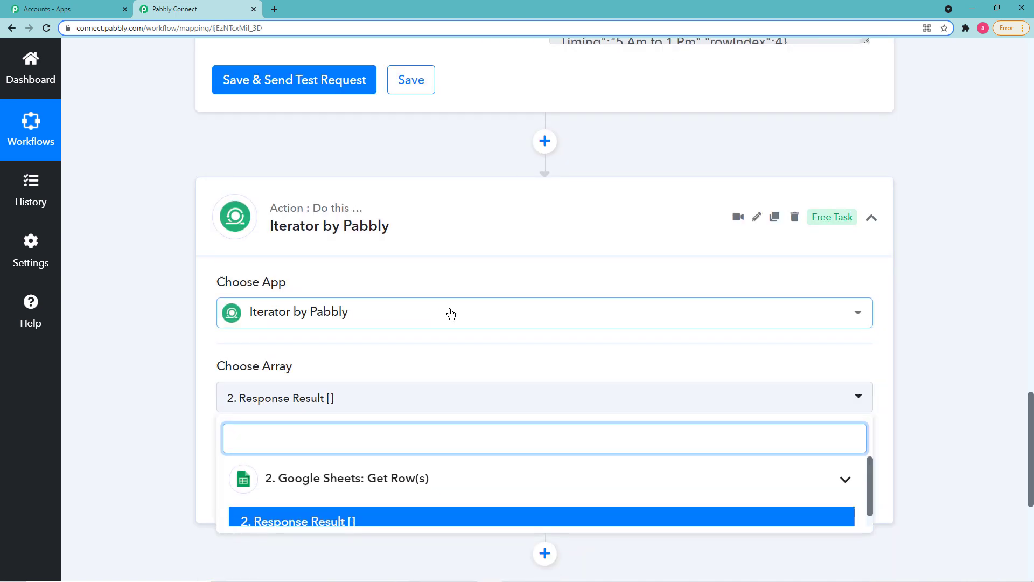
pyautogui.scroll(-2, 372, 398)
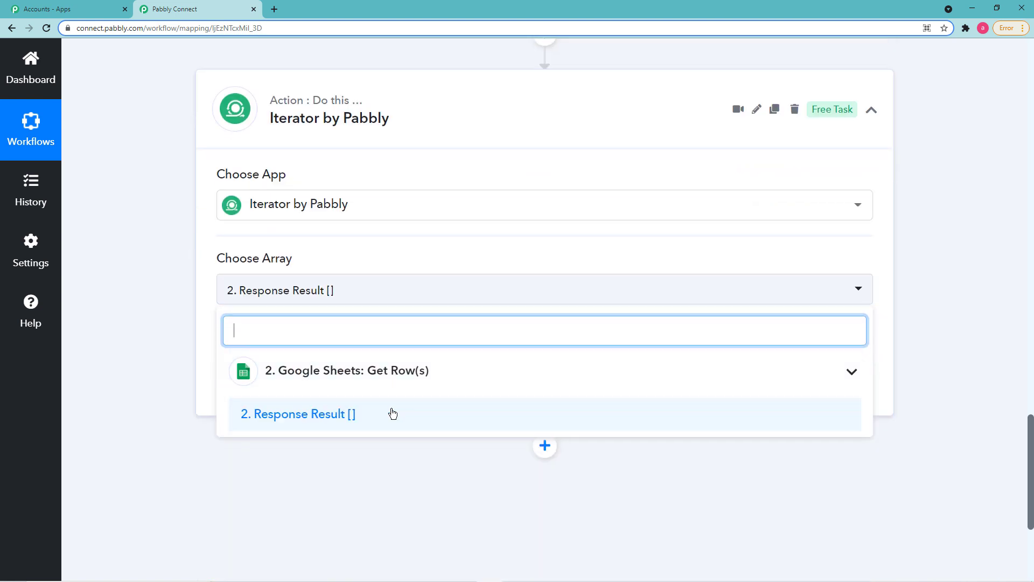
pyautogui.click(360, 418)
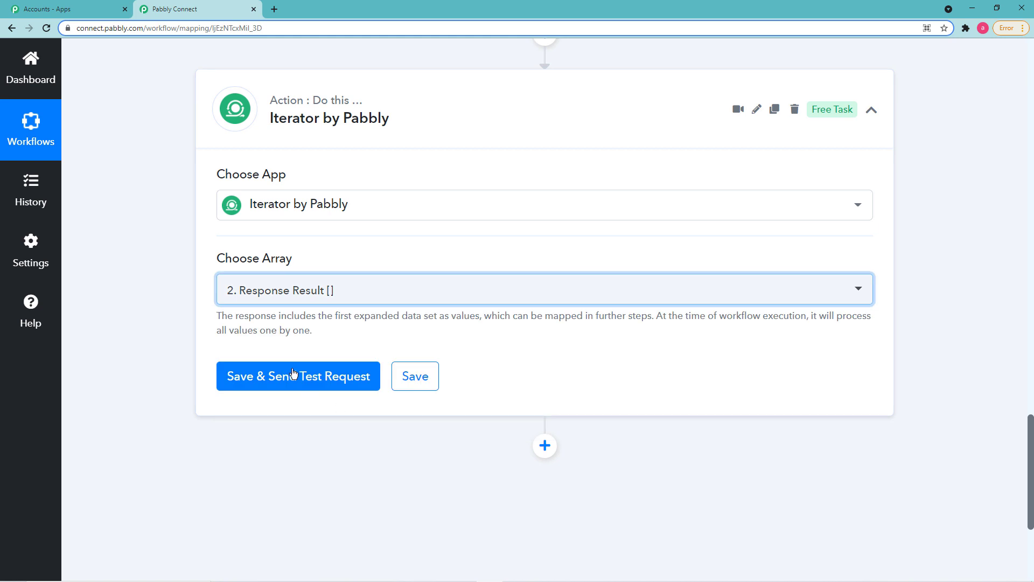
pyautogui.click(253, 385)
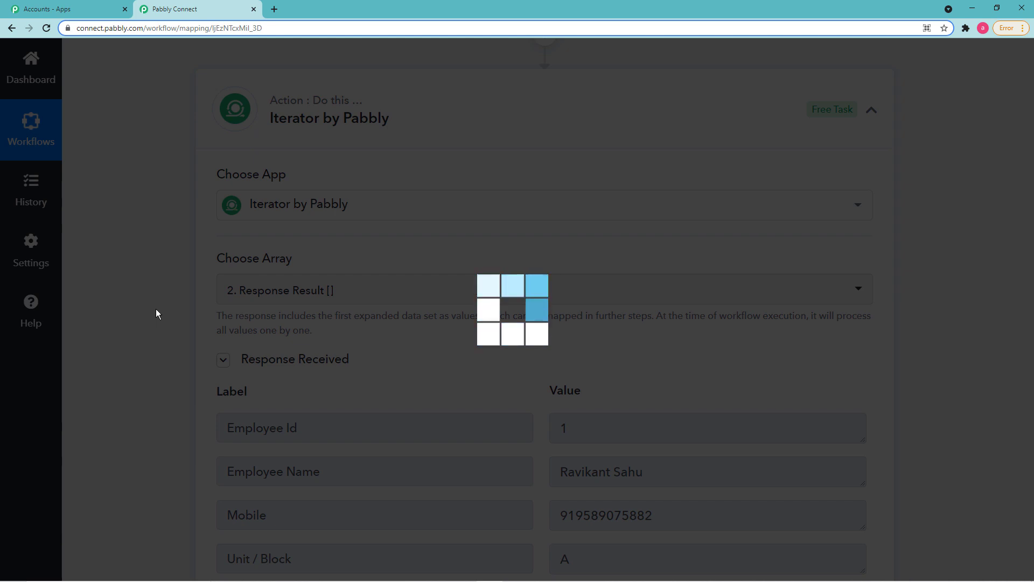
# Review the Iterator's response fields and add a Date/Time Formatter by Pabbly action after it
pyautogui.scroll(-4, 156, 315)
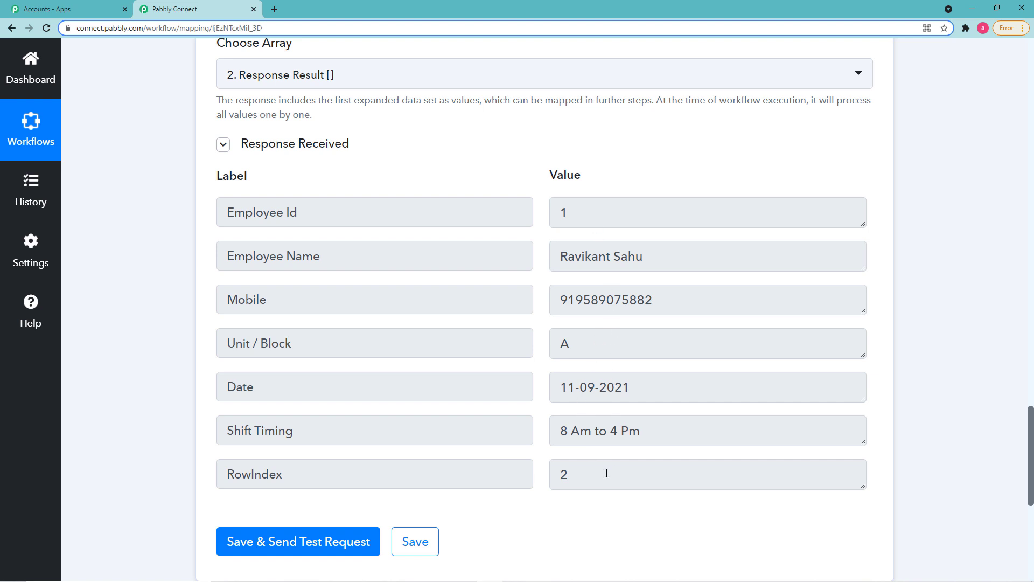
pyautogui.scroll(2, 181, 278)
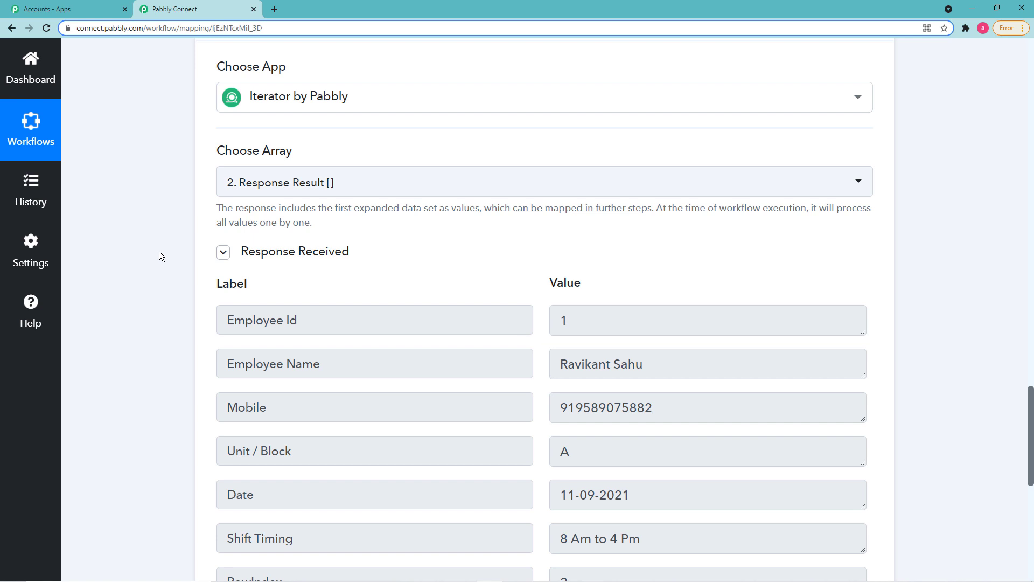
pyautogui.scroll(-2, 159, 251)
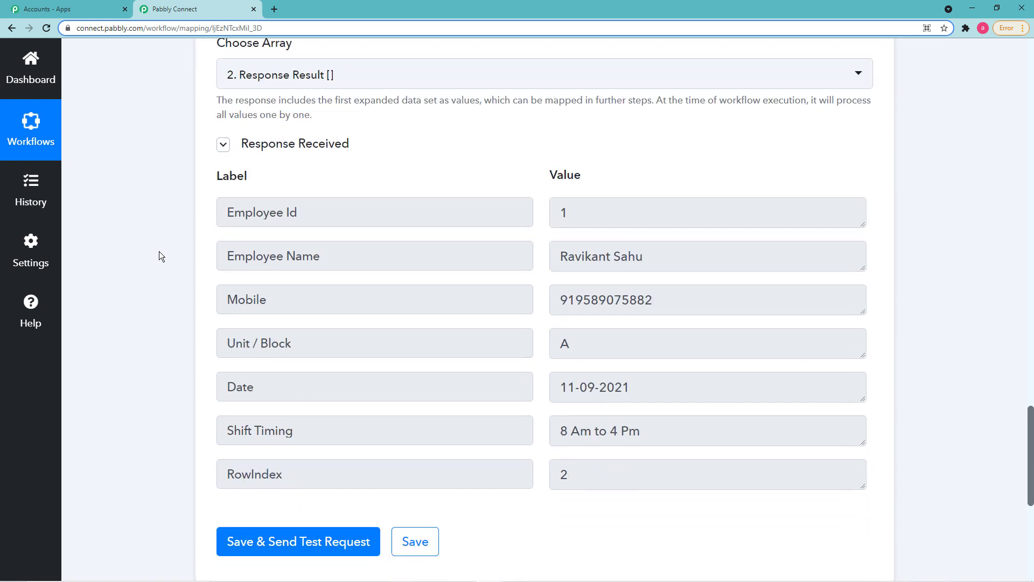
pyautogui.scroll(-6, 160, 251)
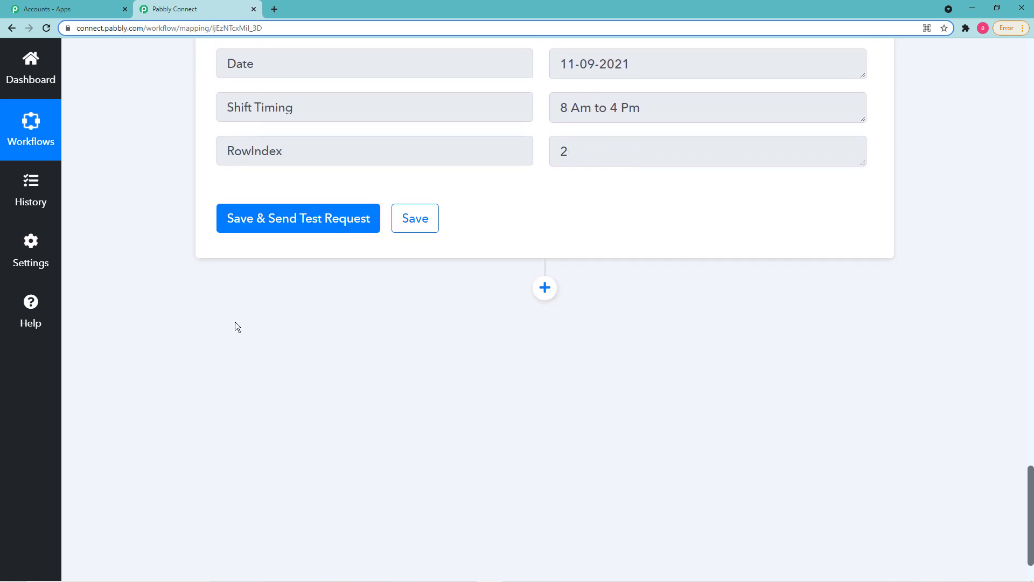
pyautogui.click(543, 292)
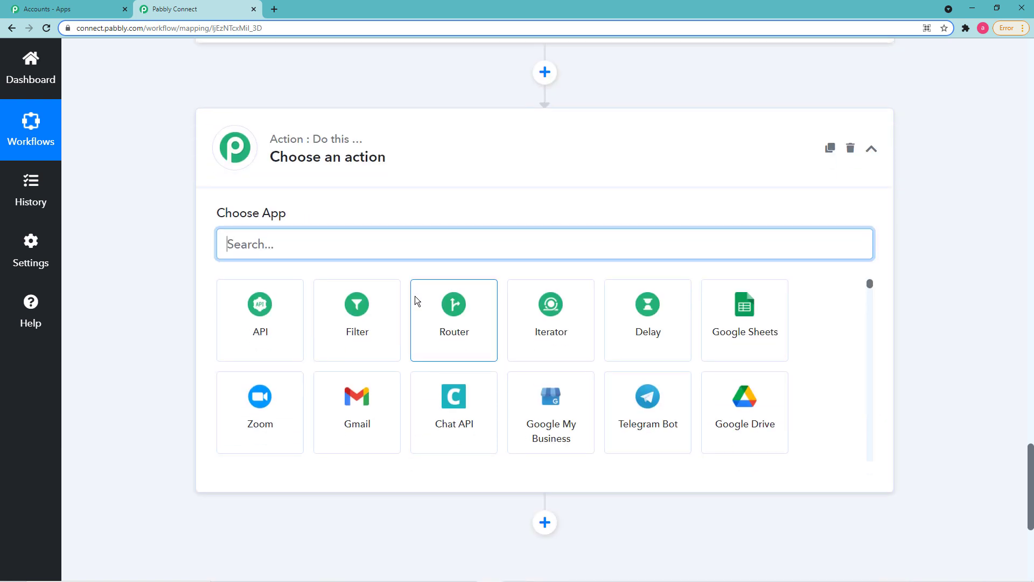
pyautogui.write('da')
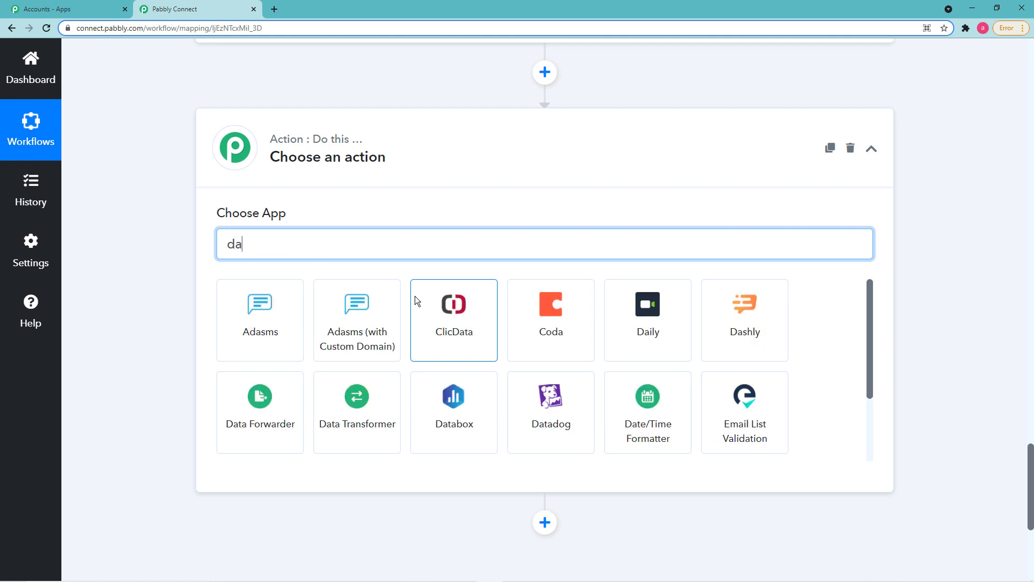
pyautogui.click(655, 430)
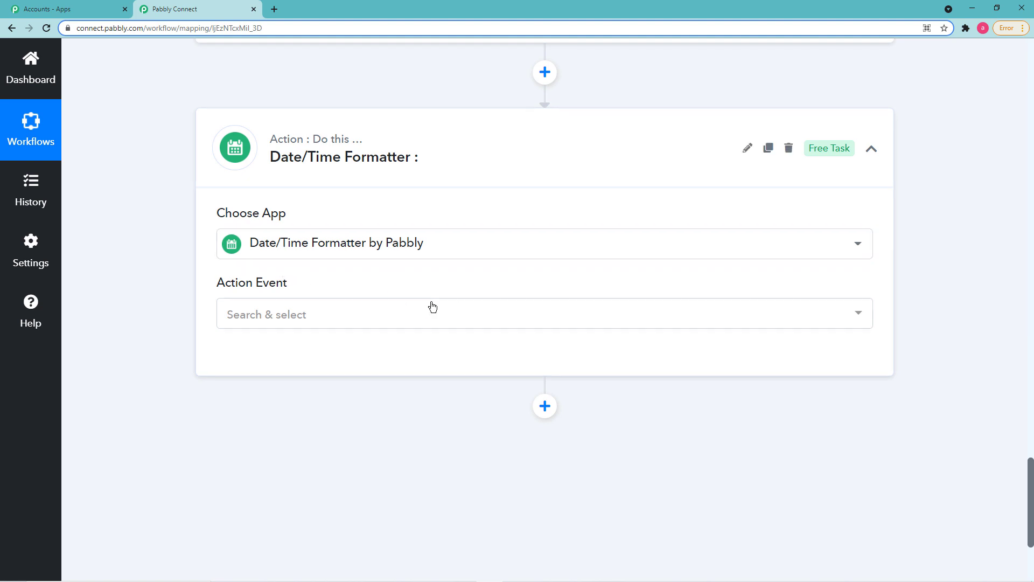
# Set the Date/Time Formatter's action event to Add/Subtract Time and connect it
pyautogui.click(368, 320)
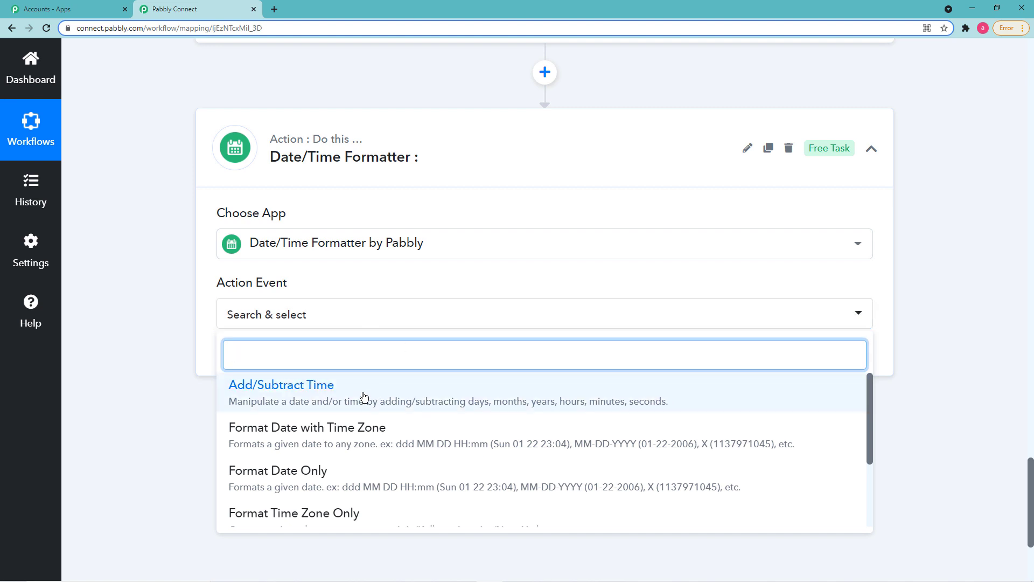
pyautogui.click(308, 394)
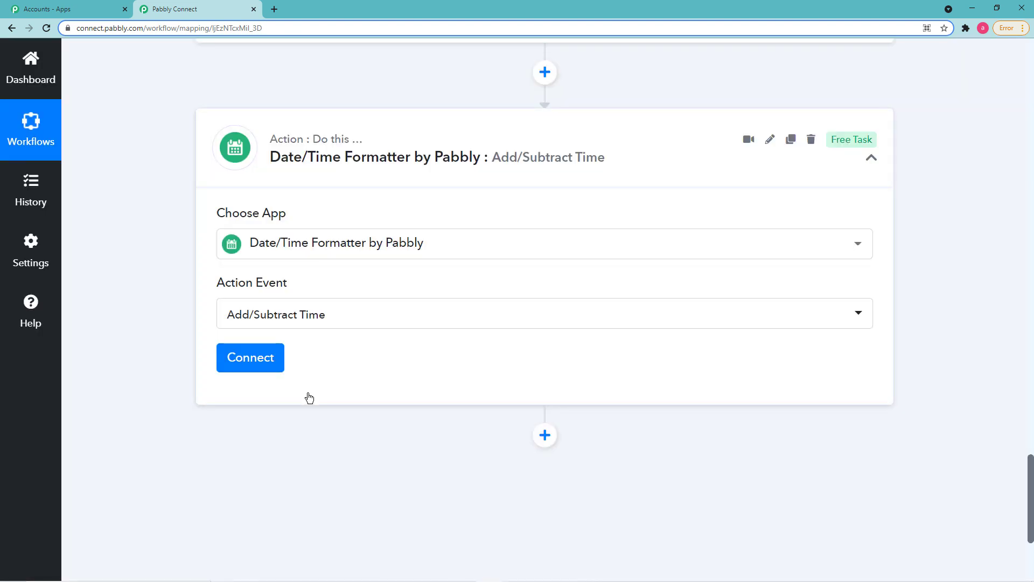
pyautogui.click(268, 360)
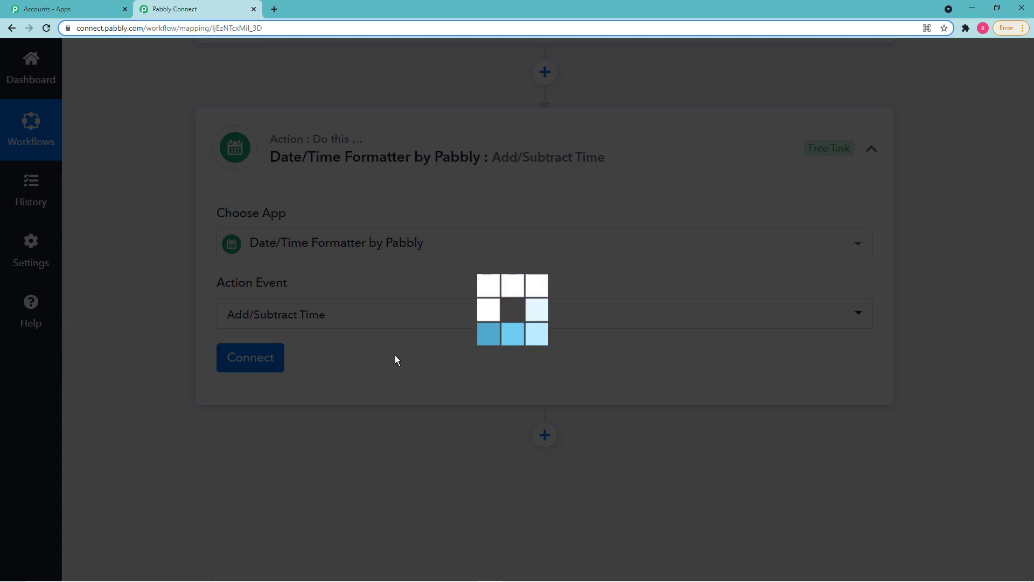
# Map the Iterator's "3. Date" value into the Date/Time Formatter's Enter Date field
pyautogui.scroll(-4, 395, 354)
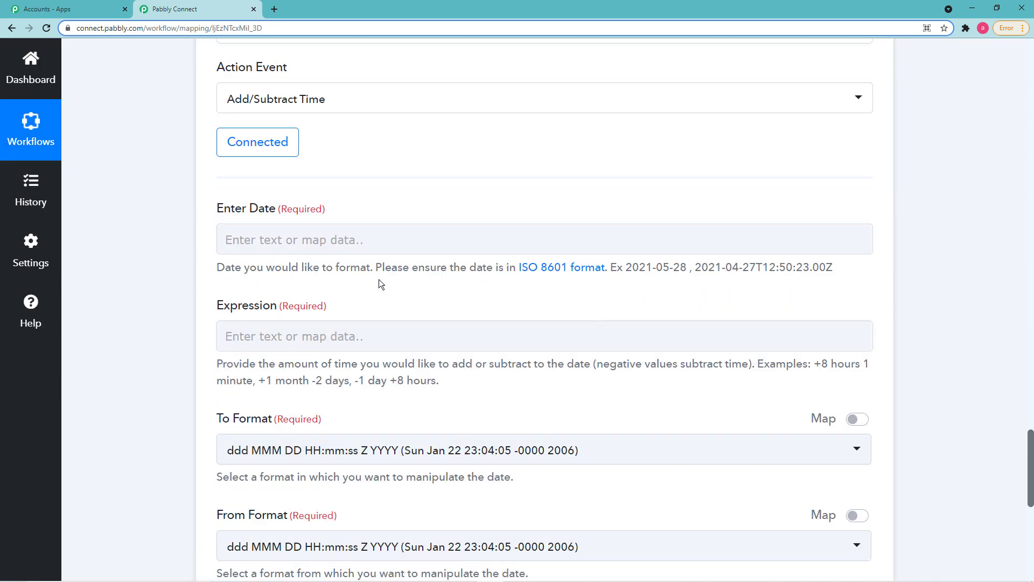
pyautogui.click(372, 233)
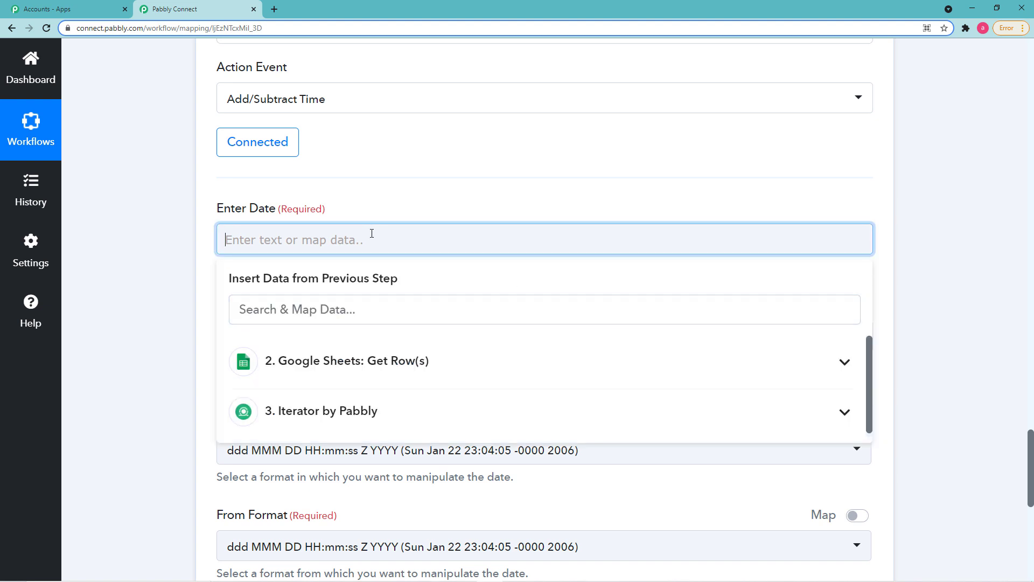
pyautogui.scroll(-2, 403, 260)
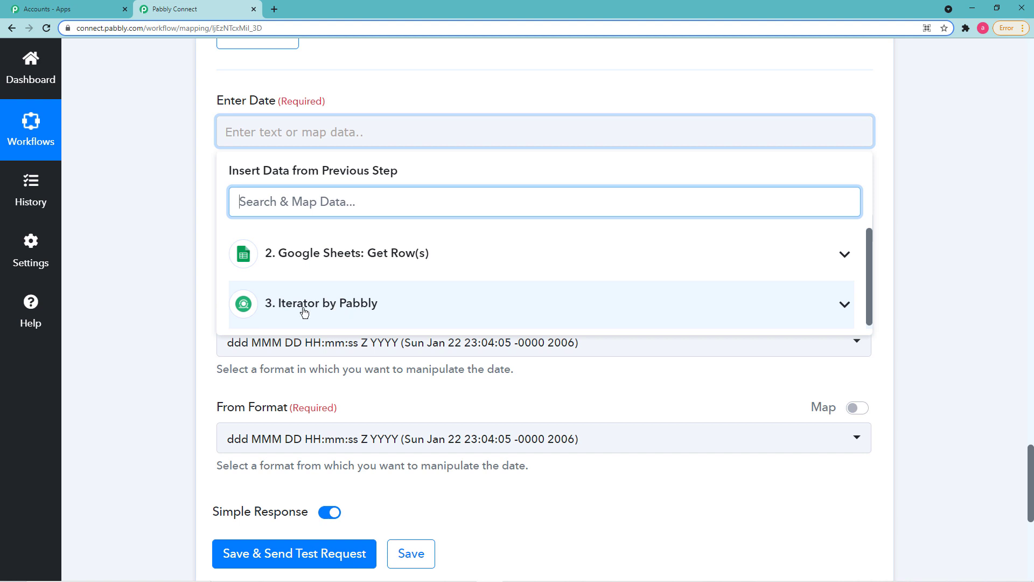
pyautogui.scroll(5, 173, 257)
pyautogui.scroll(9, 173, 257)
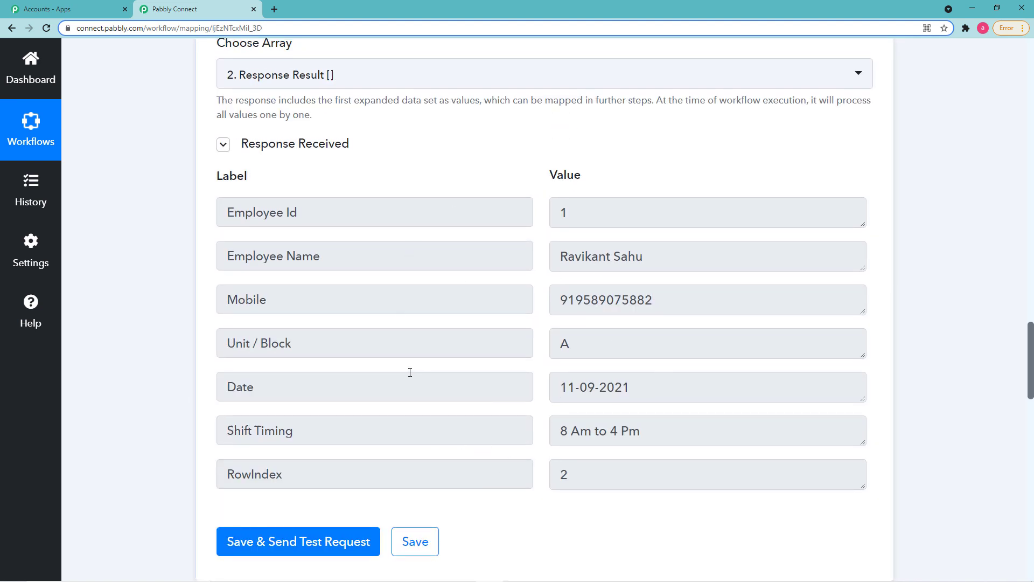
pyautogui.scroll(-14, 205, 414)
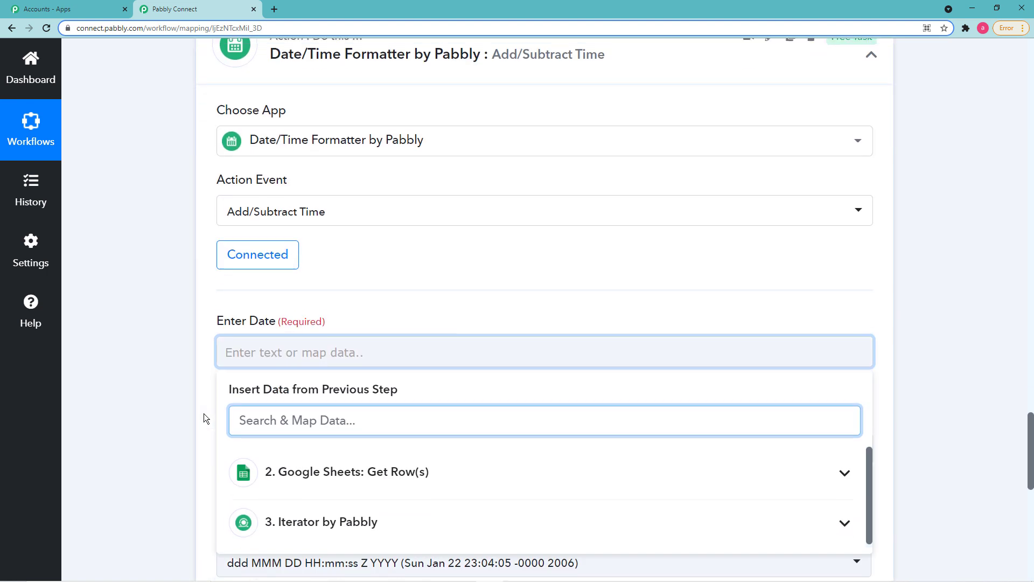
pyautogui.click(341, 315)
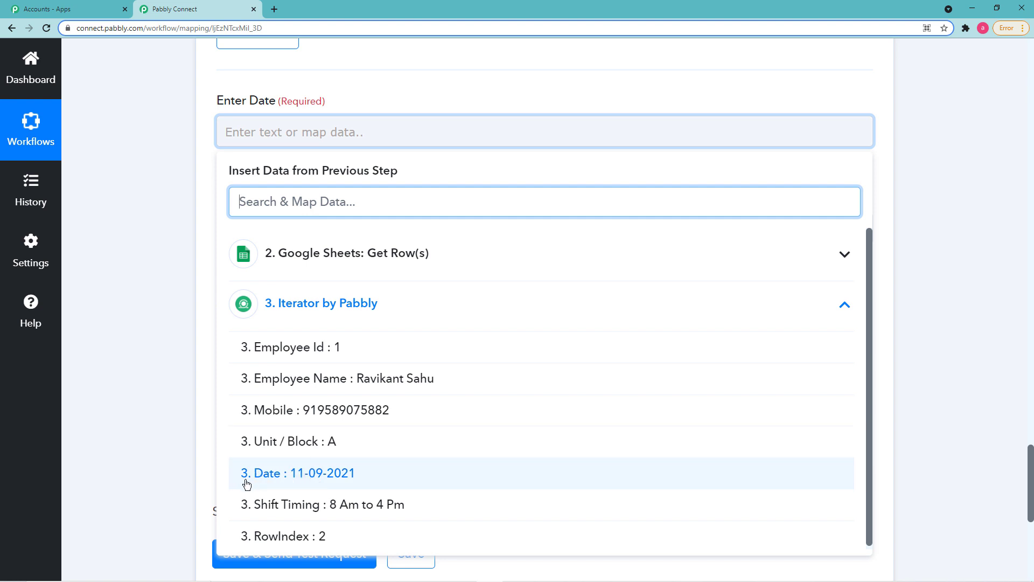
pyautogui.click(308, 478)
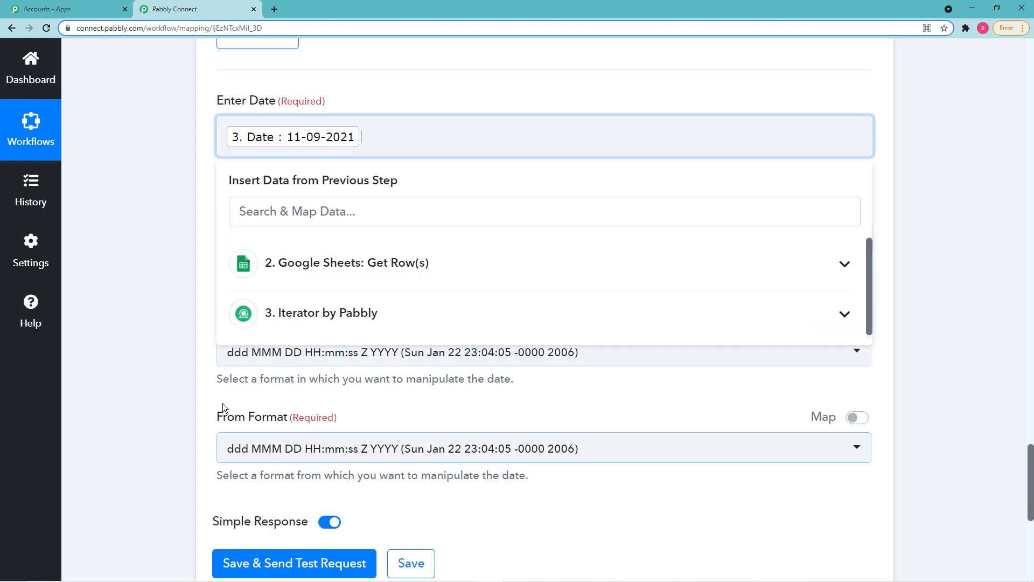
pyautogui.click(201, 363)
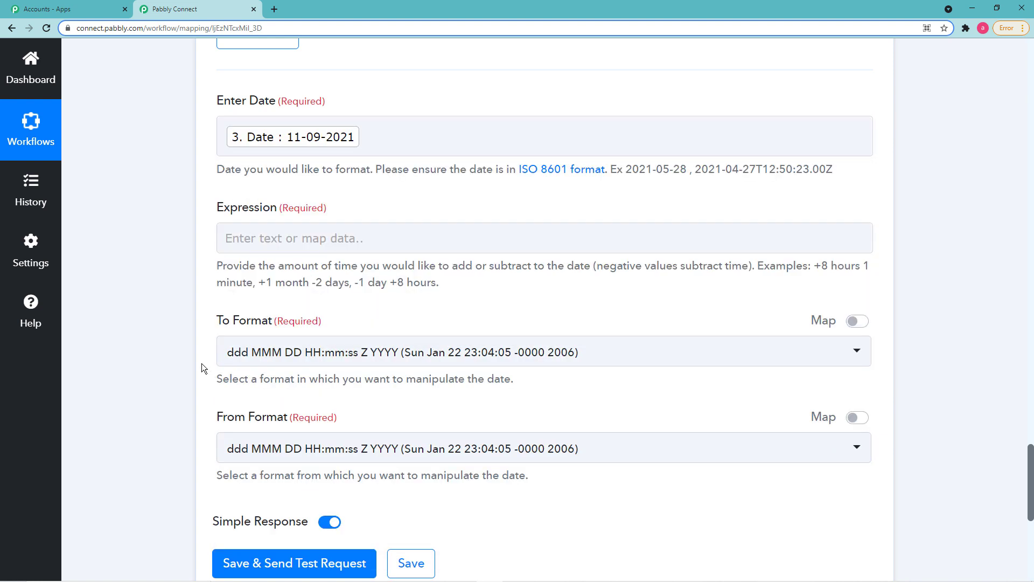
# Enter "- 2 days" as the expression and set To Format to DD-MM-YYYY (22-01-2006)
pyautogui.click(345, 237)
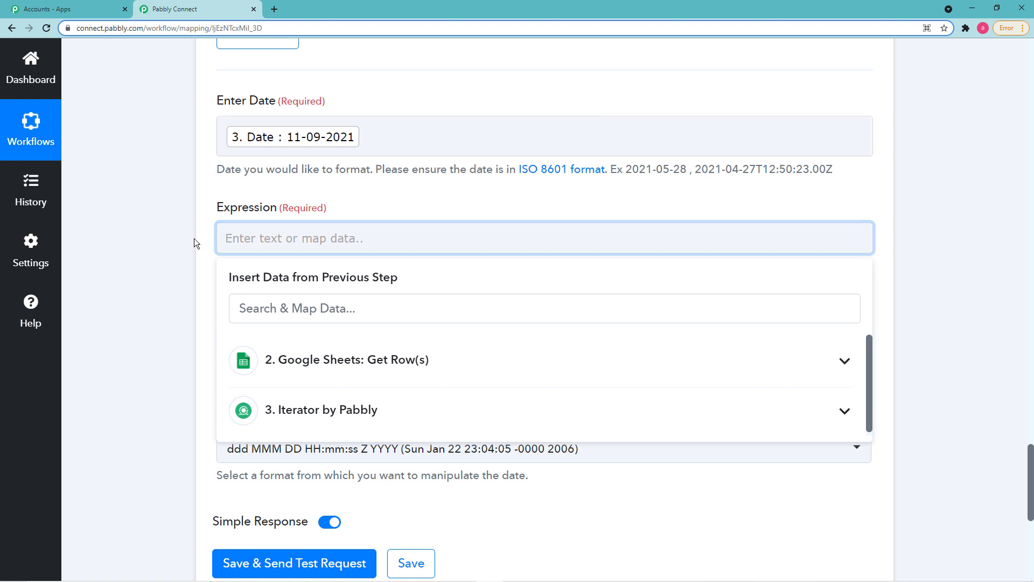
pyautogui.click(177, 252)
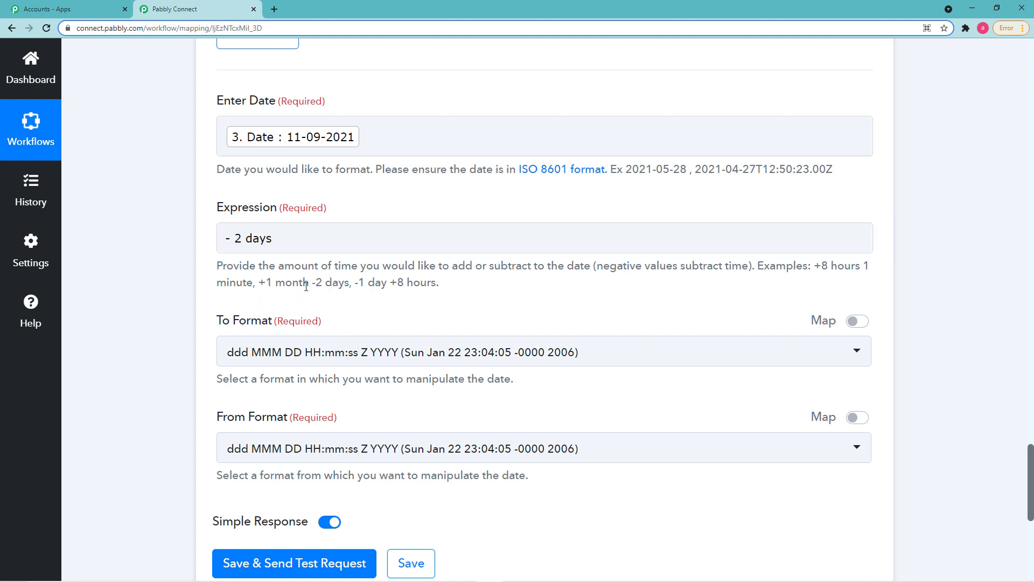
pyautogui.scroll(-2, 186, 306)
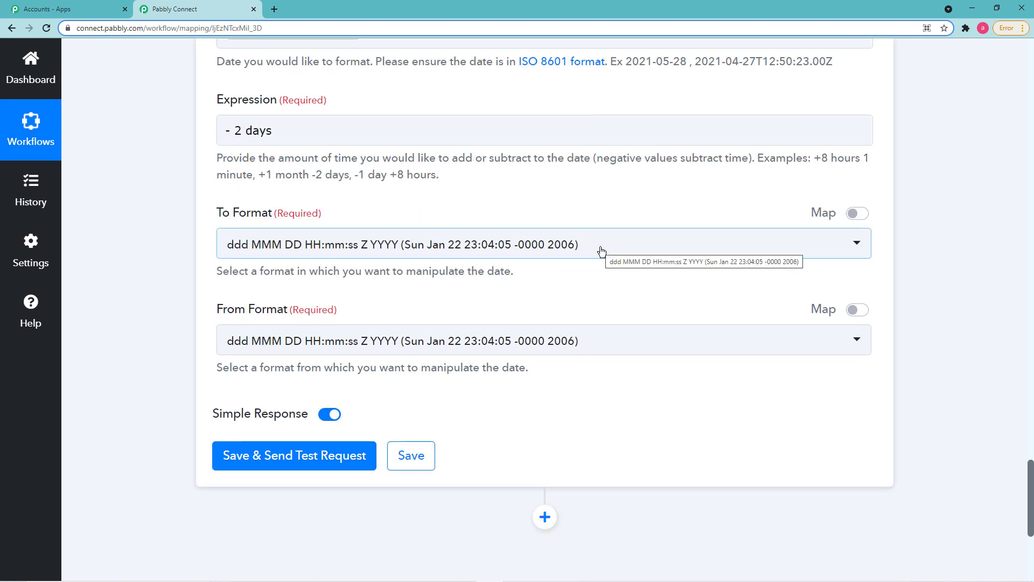
pyautogui.scroll(4, 577, 186)
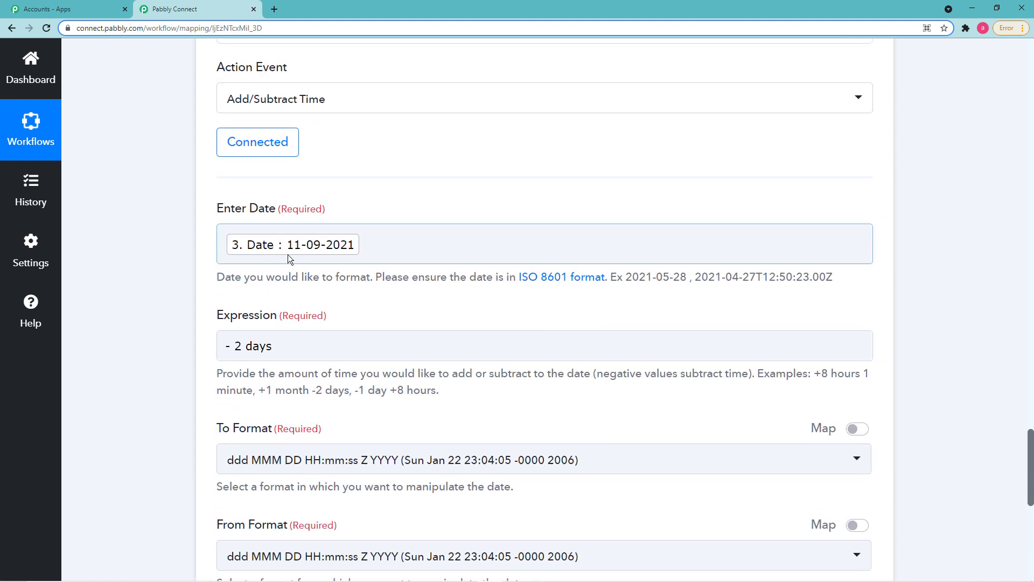
pyautogui.scroll(-2, 231, 267)
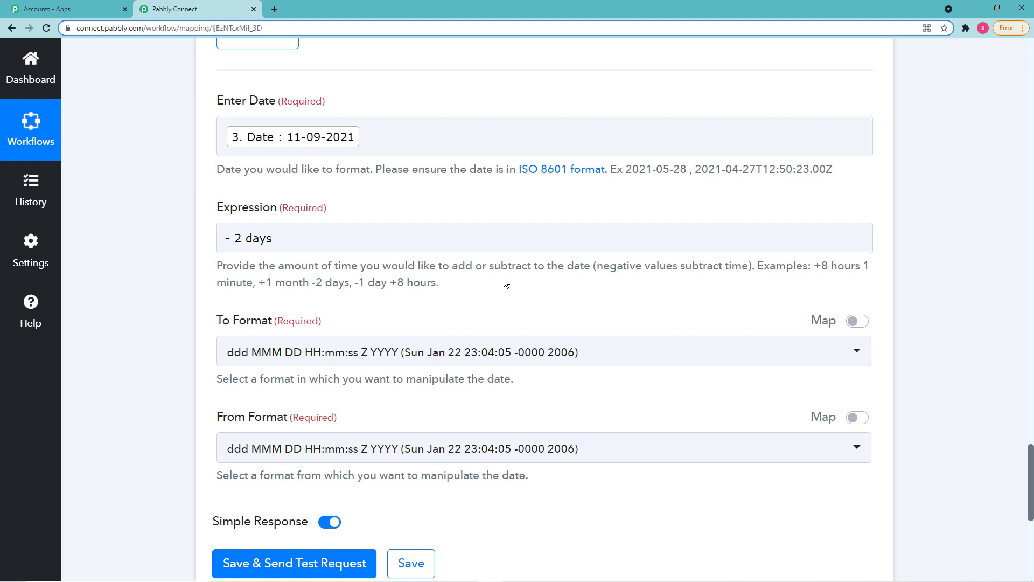
pyautogui.scroll(-2, 539, 280)
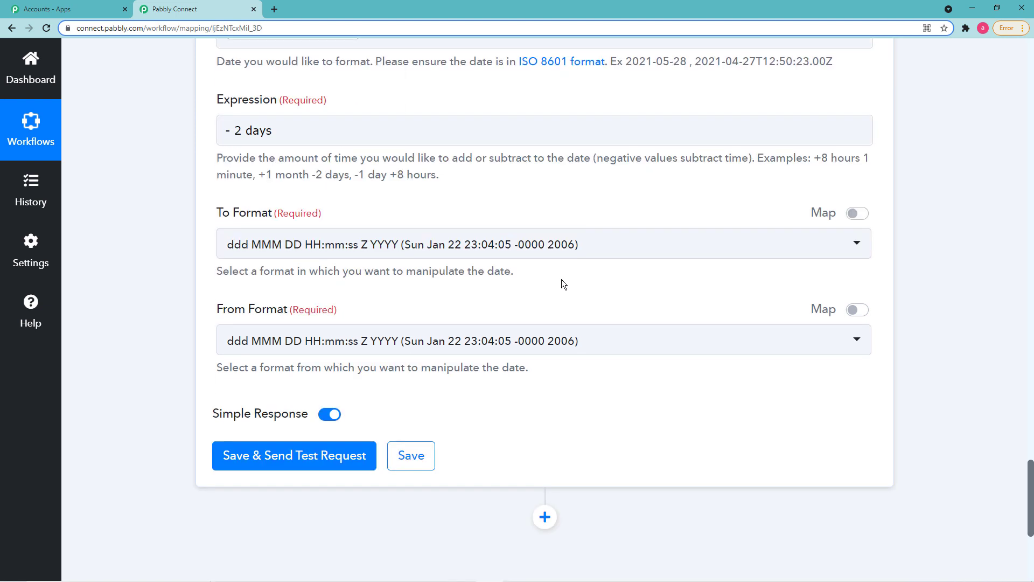
pyautogui.click(608, 253)
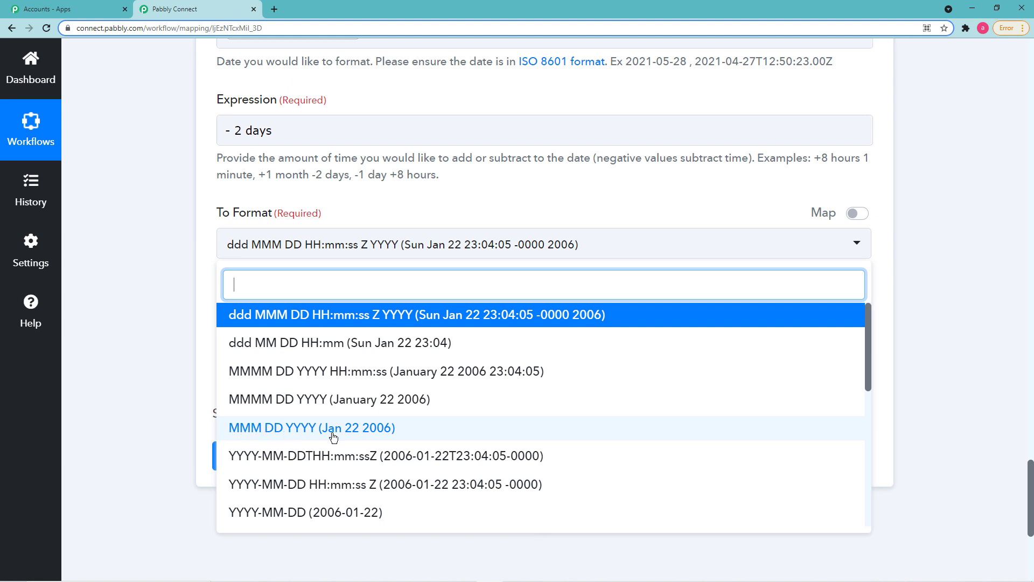
pyautogui.scroll(-2, 334, 437)
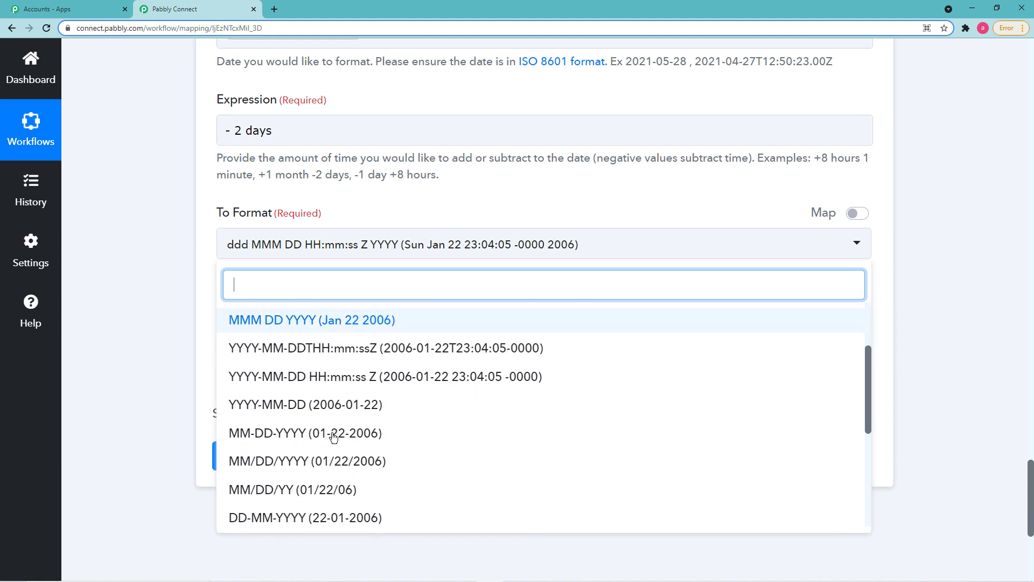
pyautogui.scroll(-2, 333, 437)
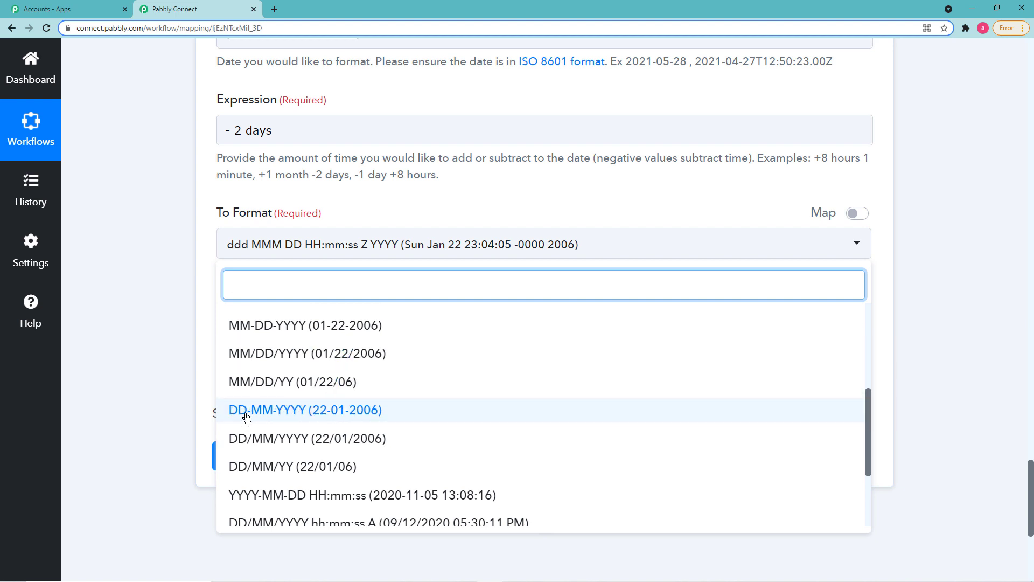
pyautogui.click(290, 415)
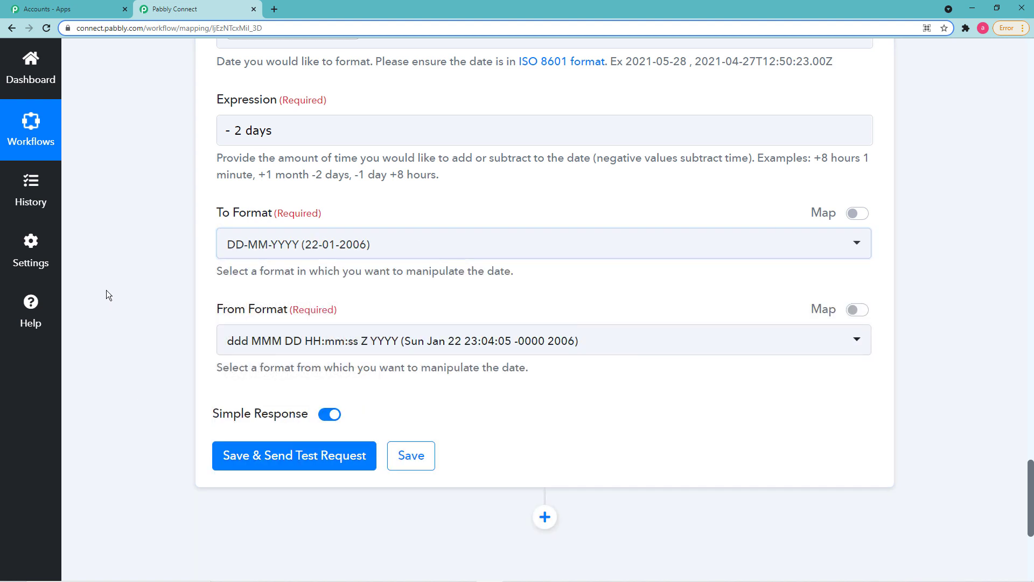
# Set the Date/Time Formatter's From Format to DD-MM-YYYY (22-01-2006)
pyautogui.scroll(-2, 545, 344)
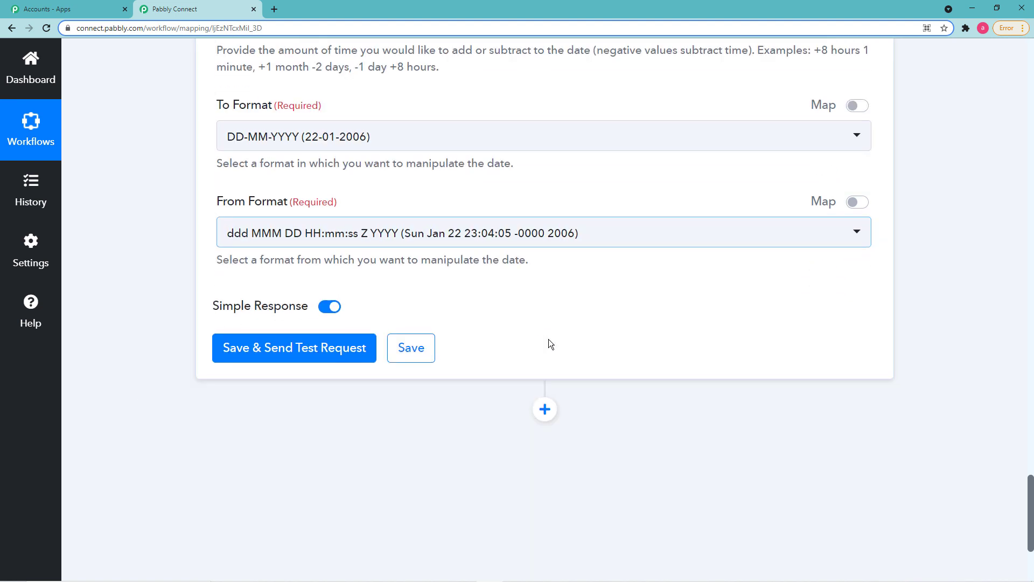
pyautogui.click(609, 237)
pyautogui.scroll(4, 166, 207)
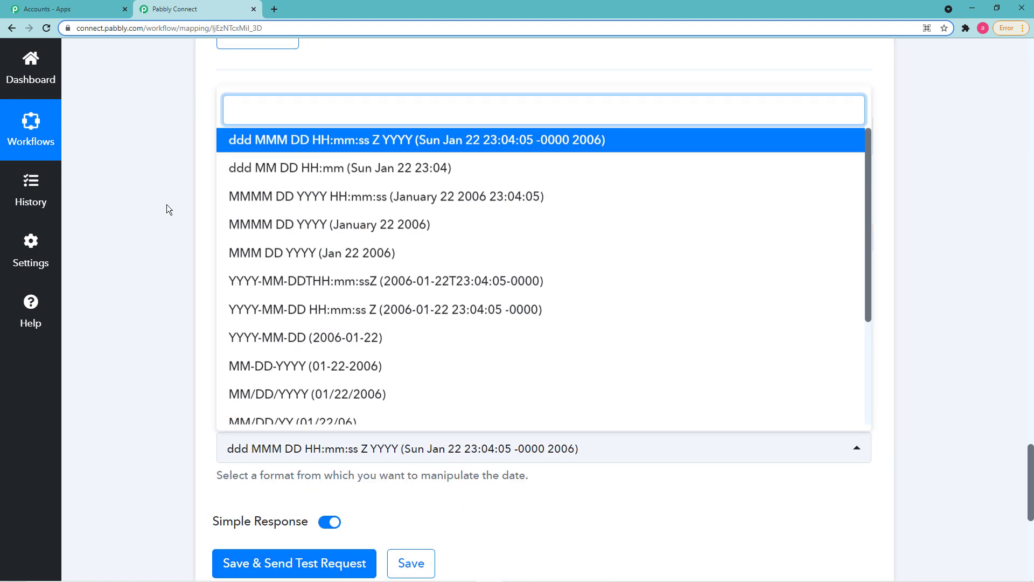
pyautogui.click(156, 219)
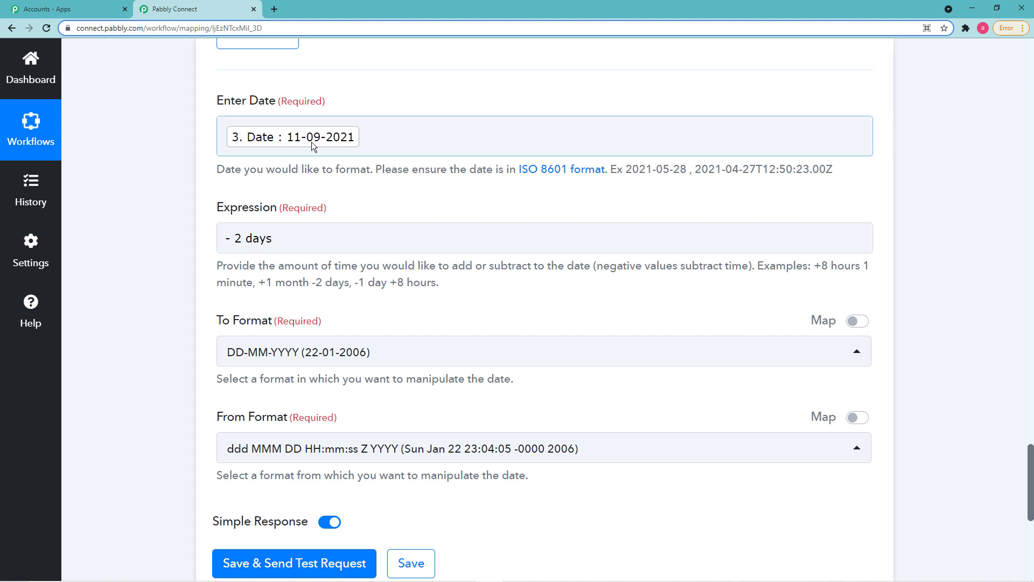
pyautogui.scroll(-6, 337, 150)
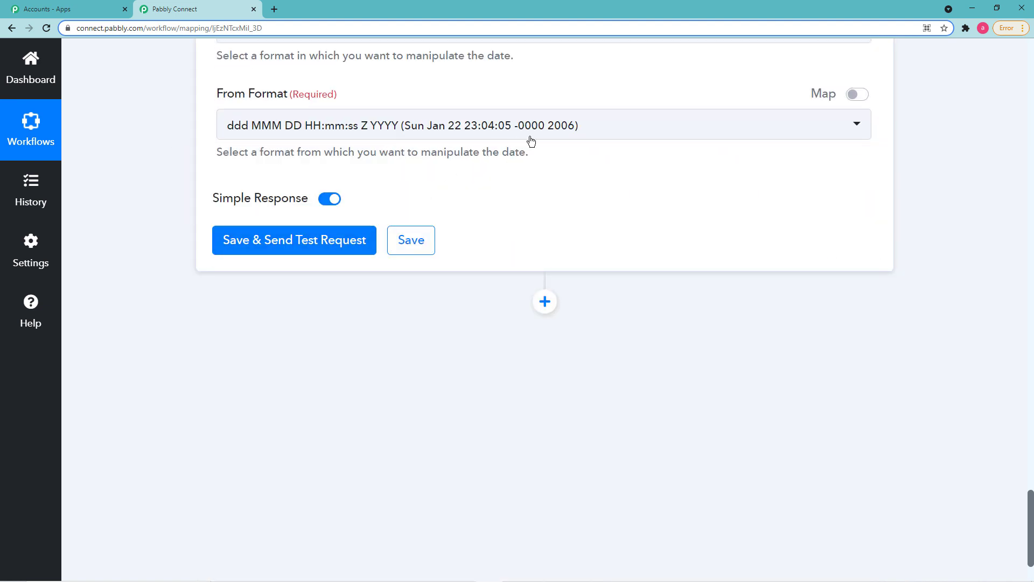
pyautogui.click(588, 129)
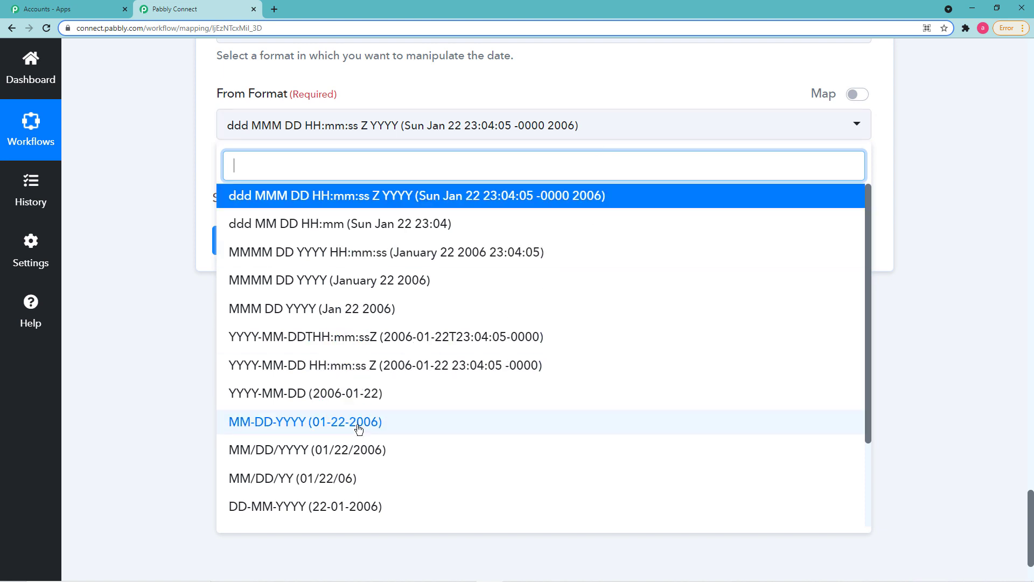
pyautogui.click(294, 512)
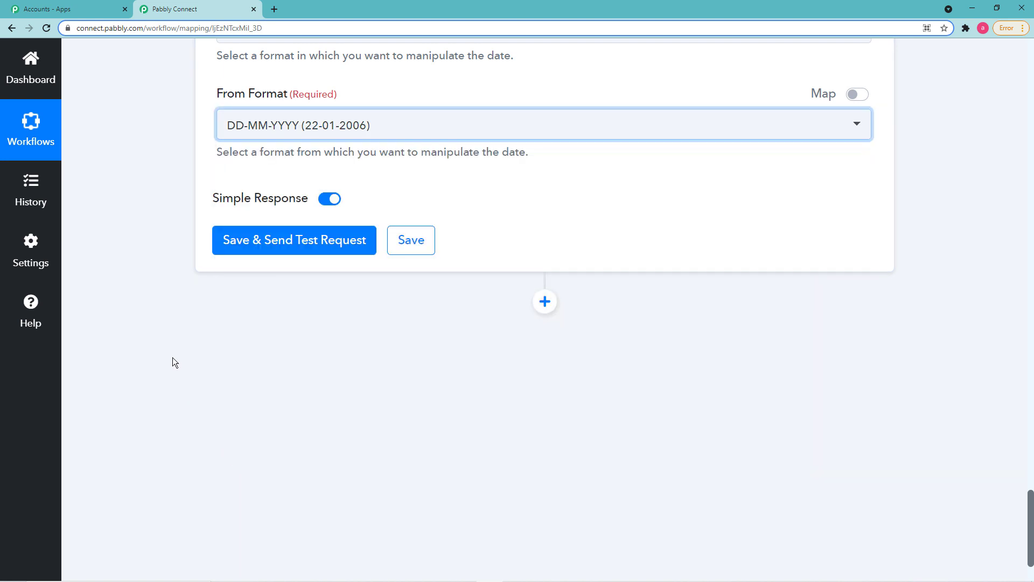
# Save the Date/Time Formatter step, send a test request, and compare the resulting date with the mapped one
pyautogui.scroll(4, 172, 357)
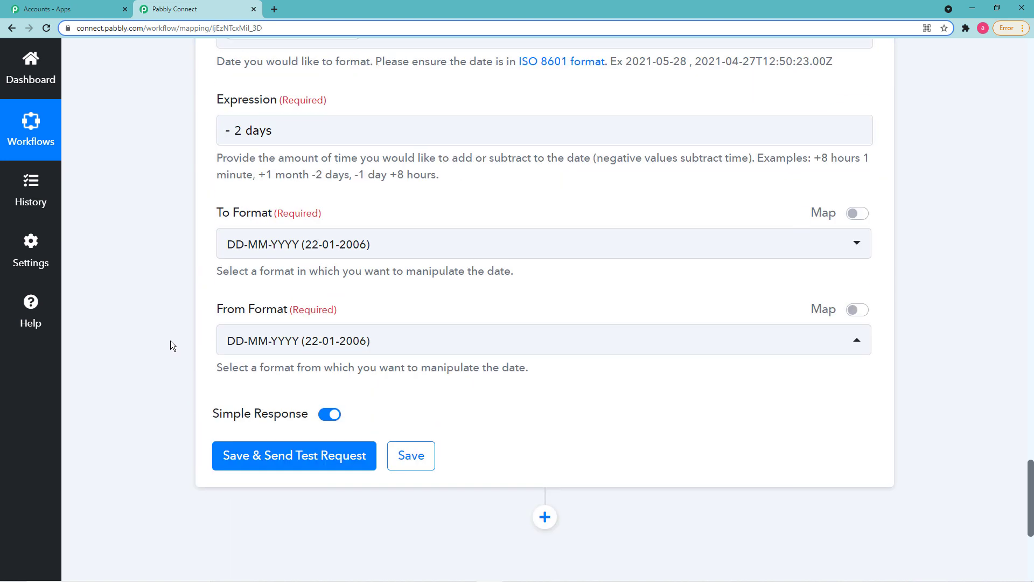
pyautogui.click(241, 459)
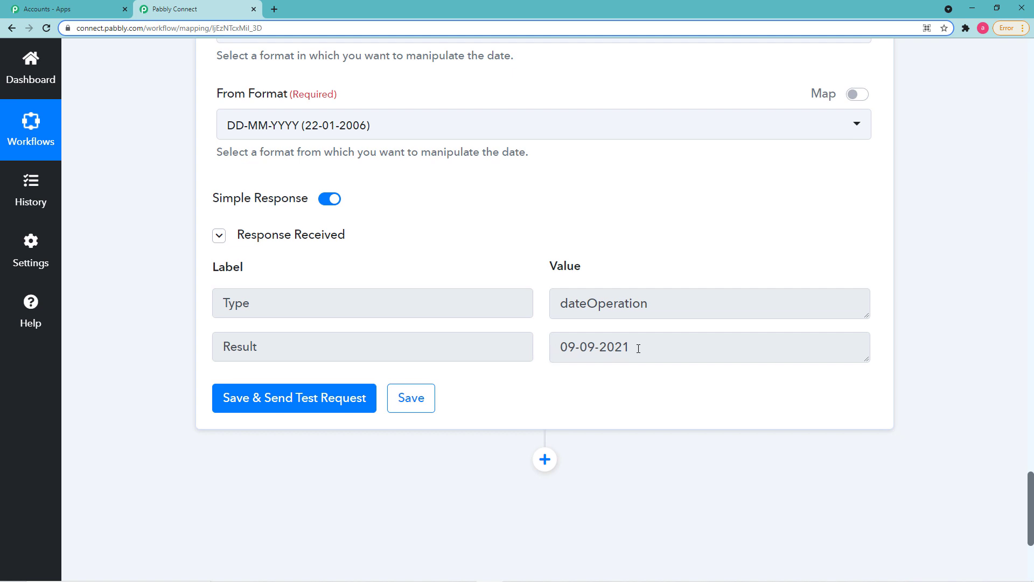
pyautogui.scroll(7, 634, 331)
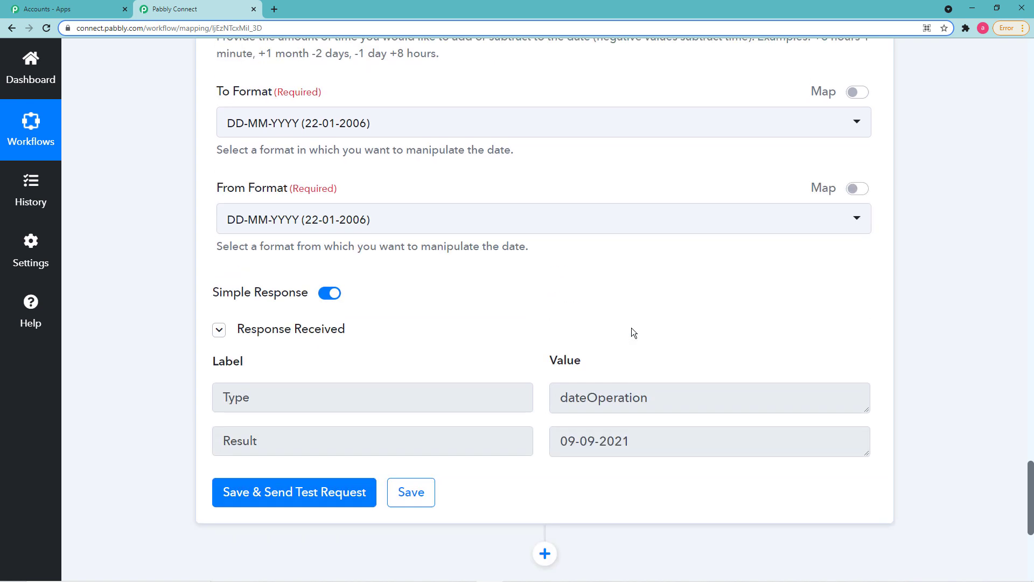
pyautogui.scroll(1, 633, 332)
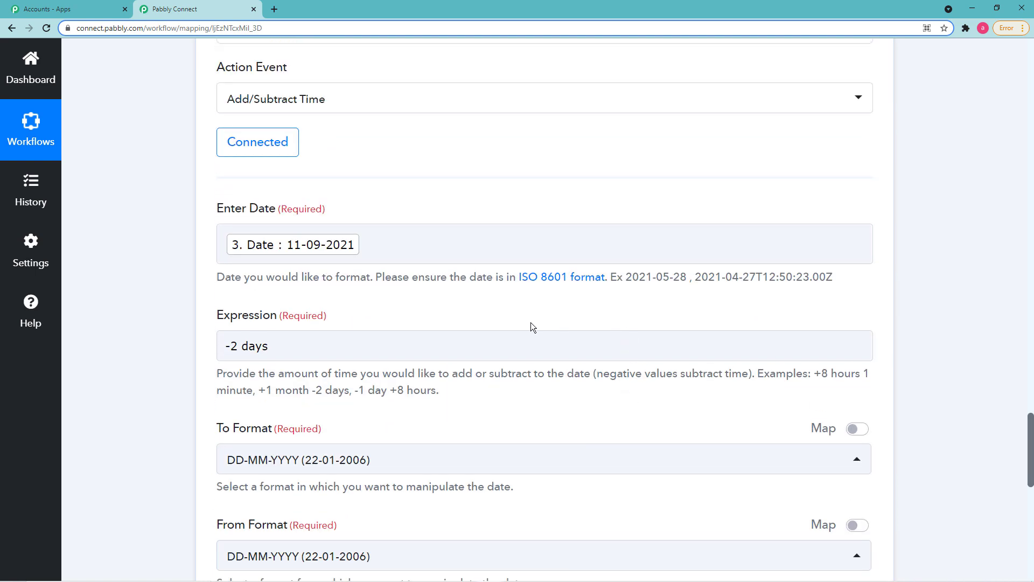
pyautogui.click(354, 257)
pyautogui.scroll(-8, 469, 305)
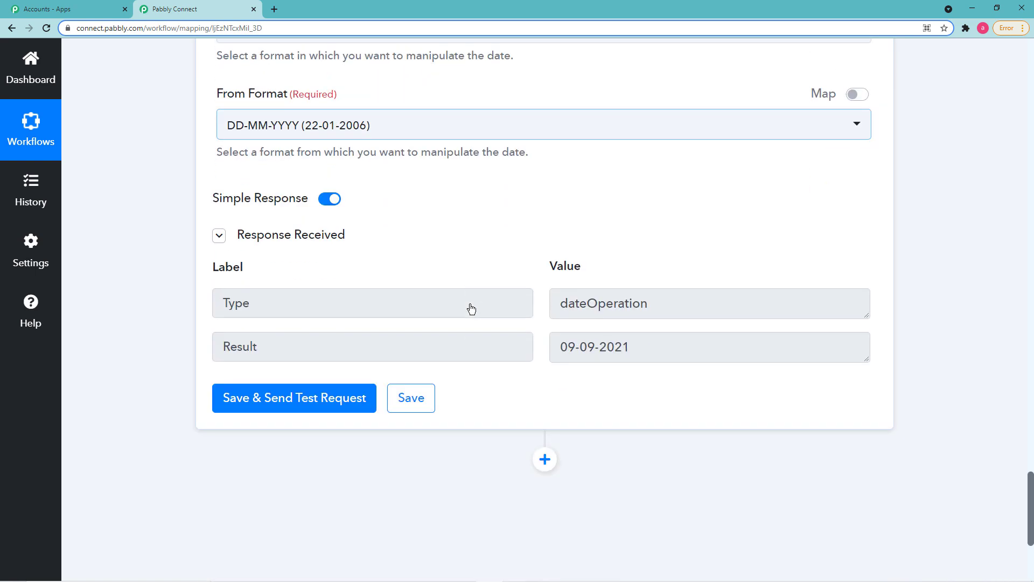
# Add a new action step after the Add/Subtract Time step and choose Date/Time Formatter as its app
pyautogui.scroll(-2, 471, 308)
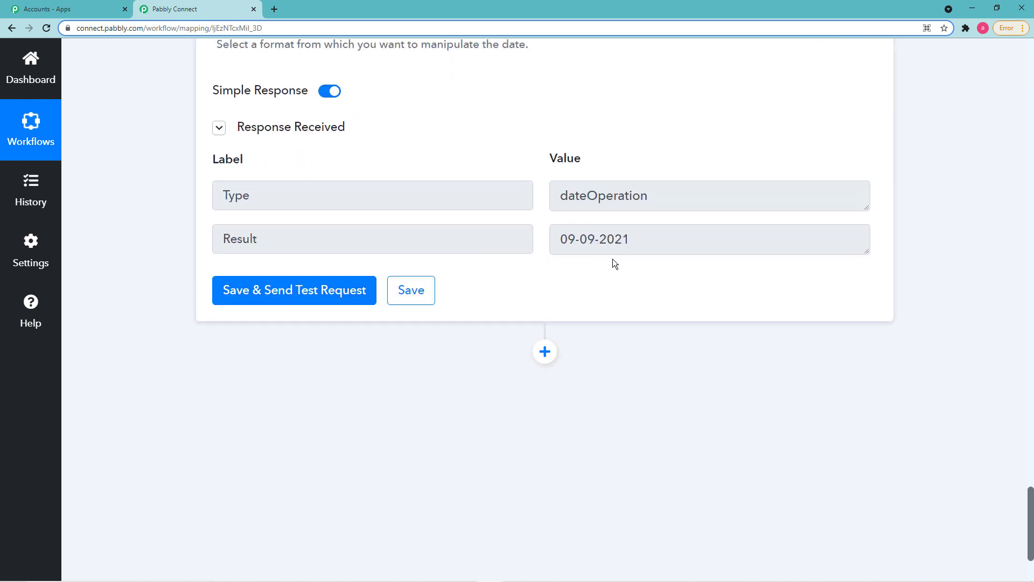
pyautogui.click(546, 354)
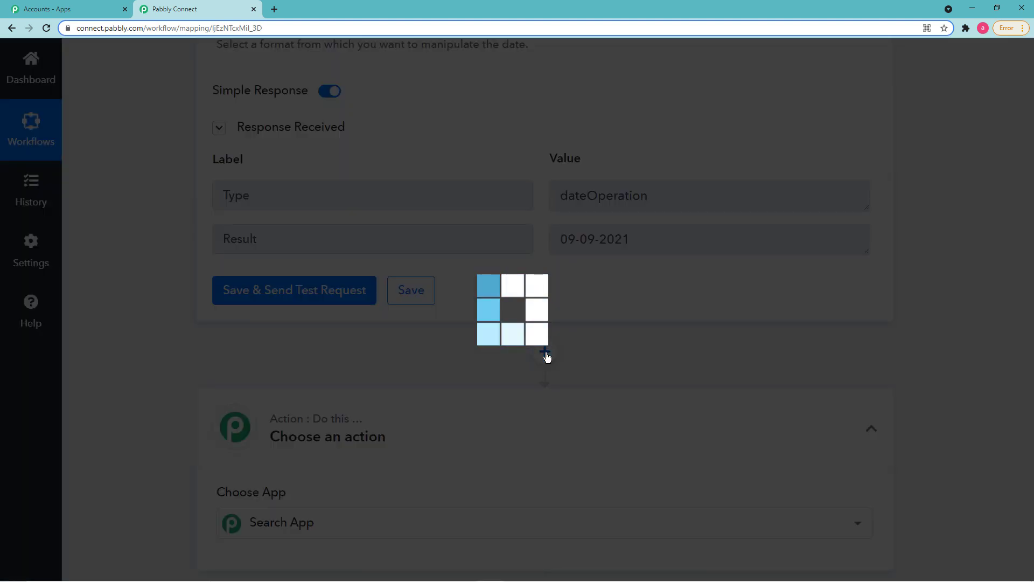
pyautogui.scroll(-2, 547, 355)
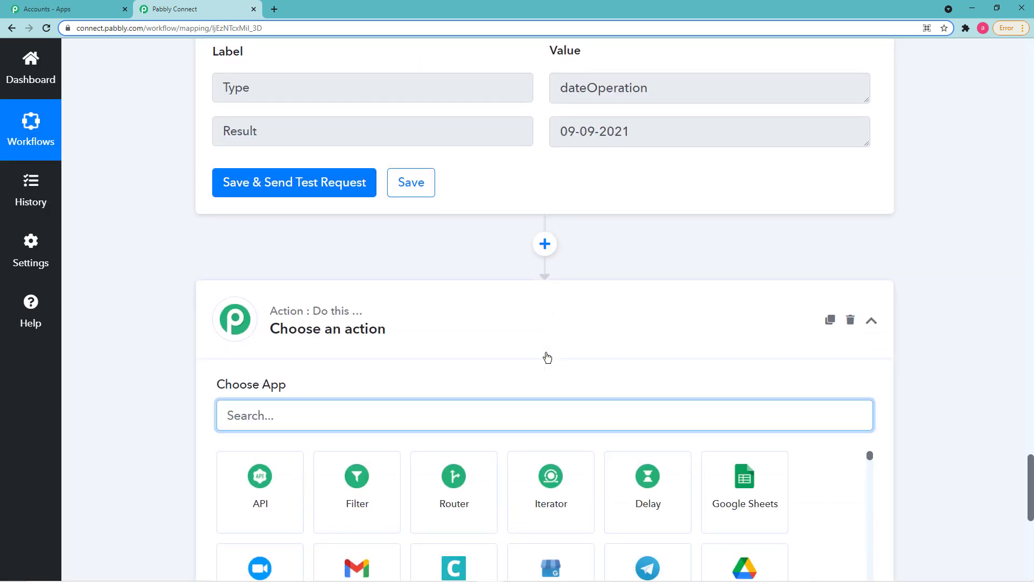
pyautogui.scroll(-2, 547, 358)
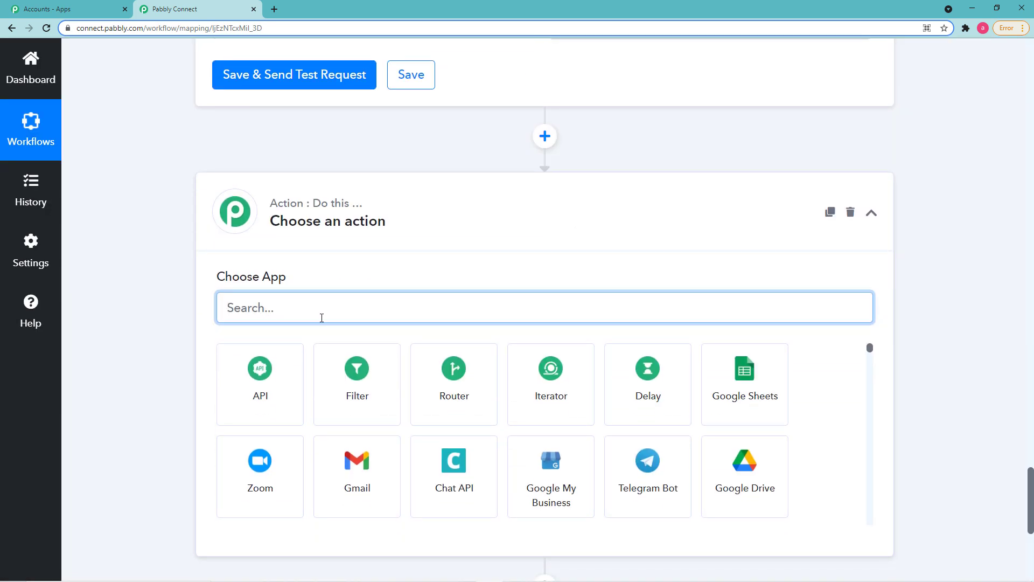
pyautogui.write('da')
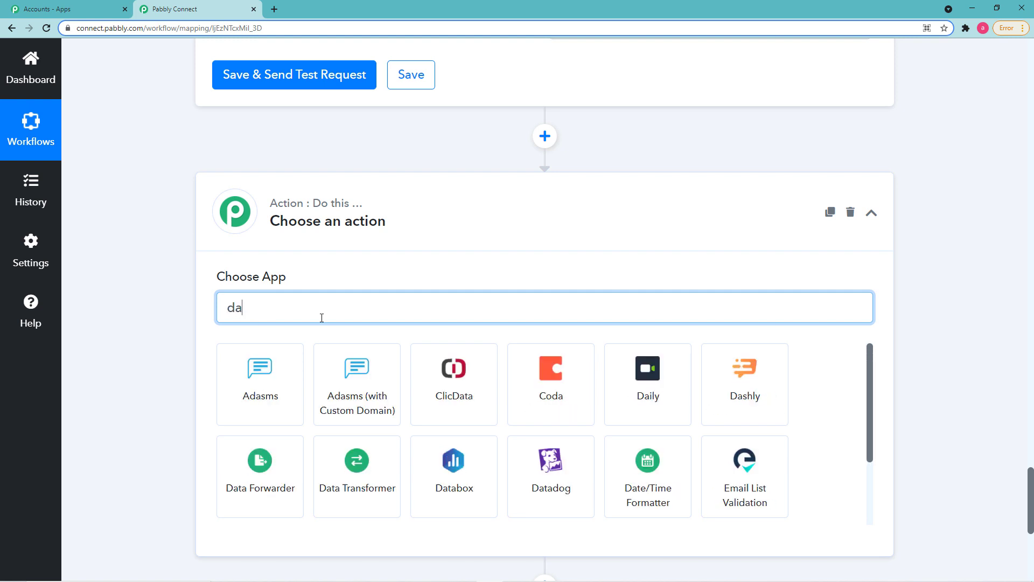
pyautogui.write('t')
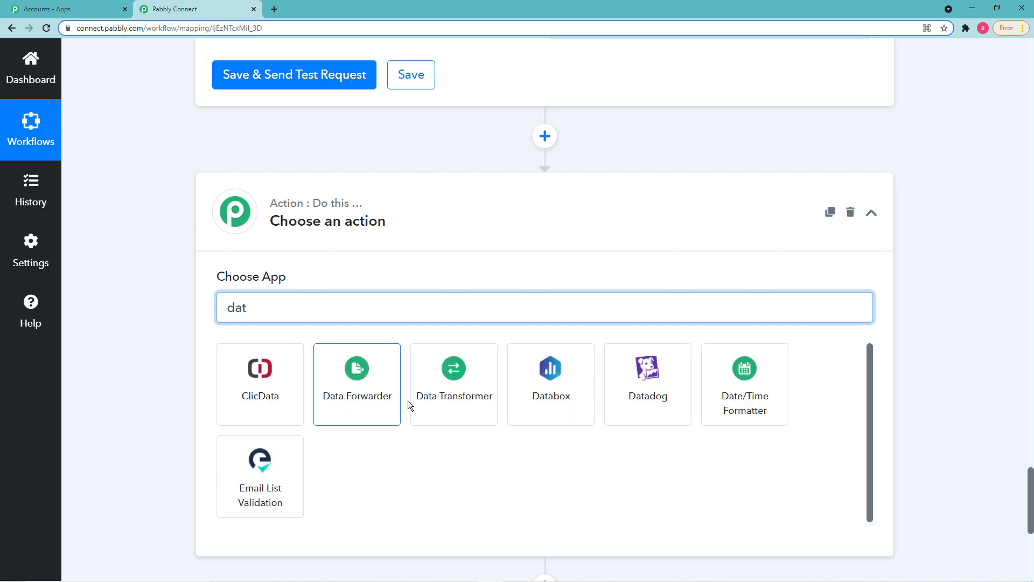
pyautogui.click(731, 397)
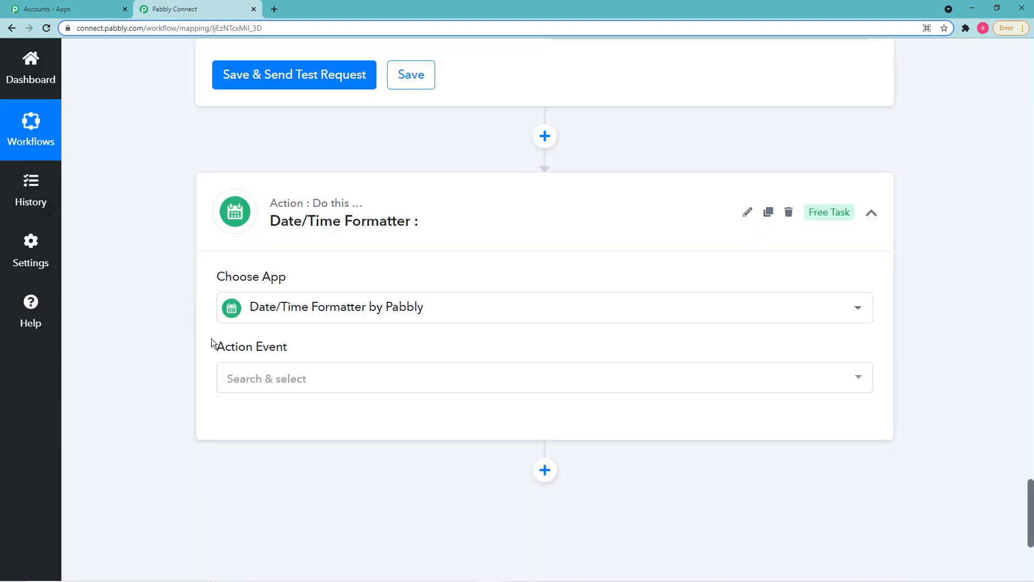
# Set the new Date/Time Formatter step's action event to Current Date and connect it
pyautogui.scroll(-2, 211, 338)
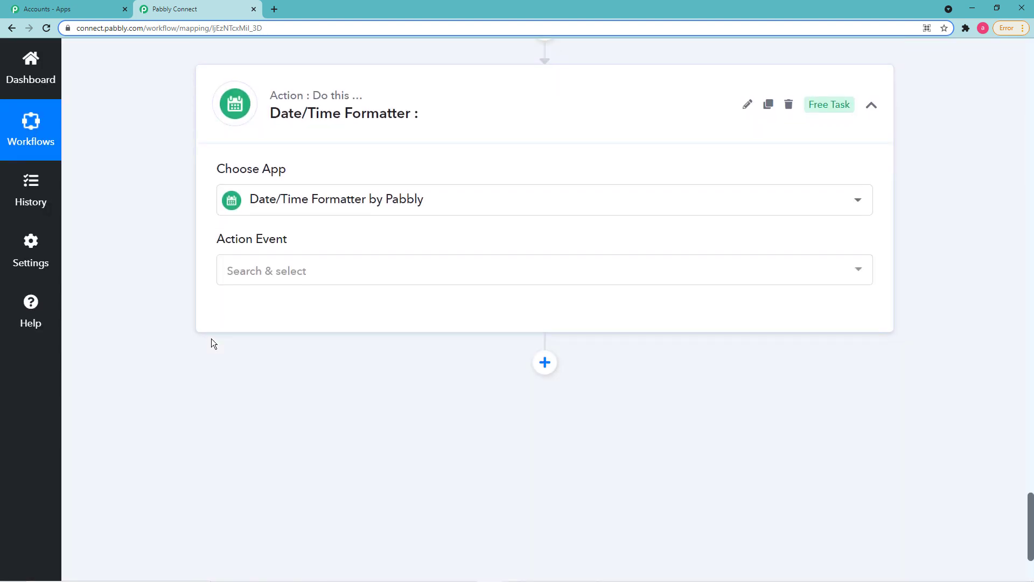
pyautogui.click(278, 279)
pyautogui.scroll(-1, 290, 454)
pyautogui.click(290, 454)
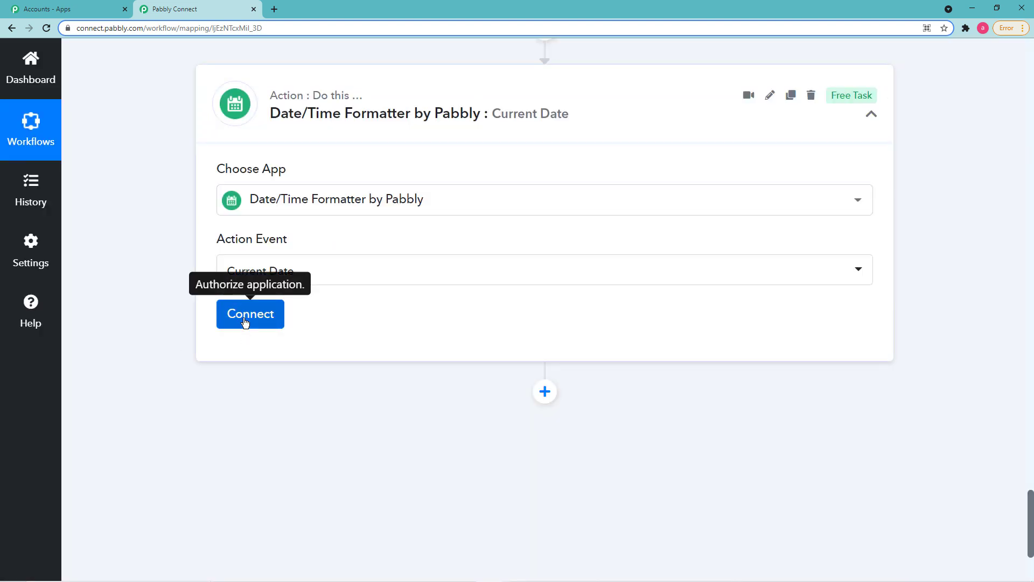
pyautogui.click(245, 322)
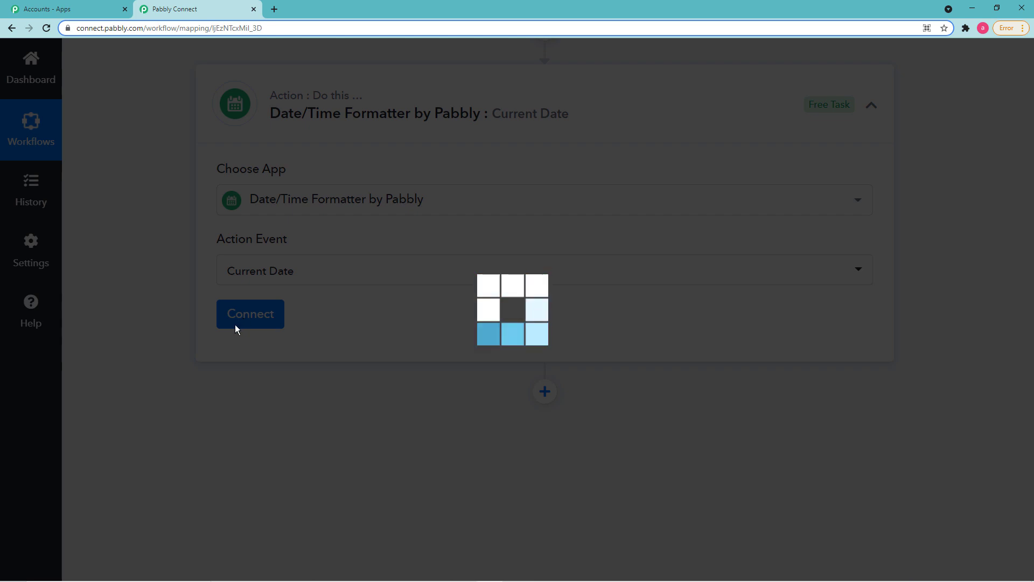
# Set the Current Date step's Basic Format to DD-MM-YYYY
pyautogui.scroll(-2, 331, 340)
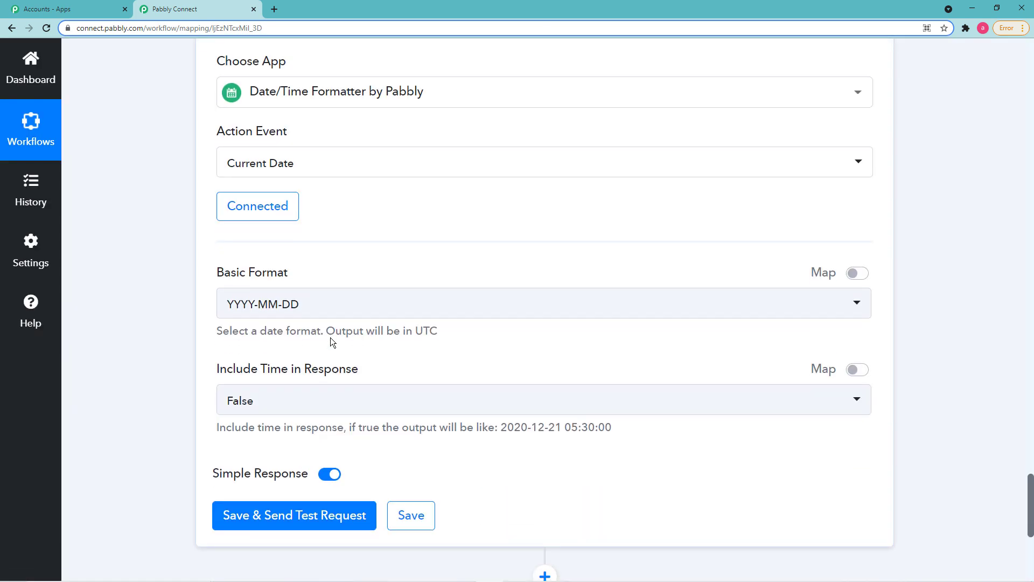
pyautogui.click(351, 314)
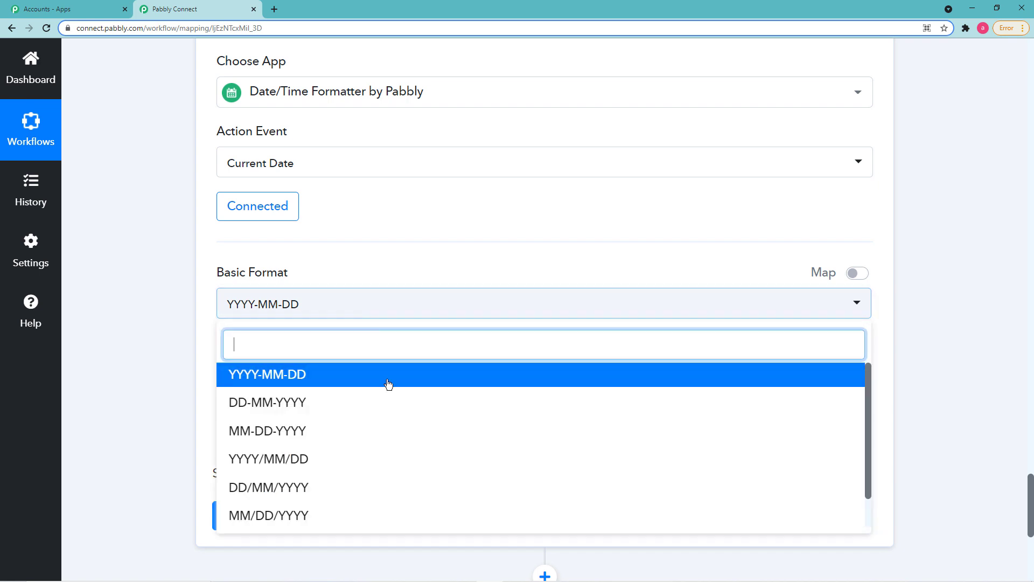
pyautogui.click(341, 405)
# Set Include Time in Response to False for the current date, then save the step and send a test request
pyautogui.scroll(-2, 182, 360)
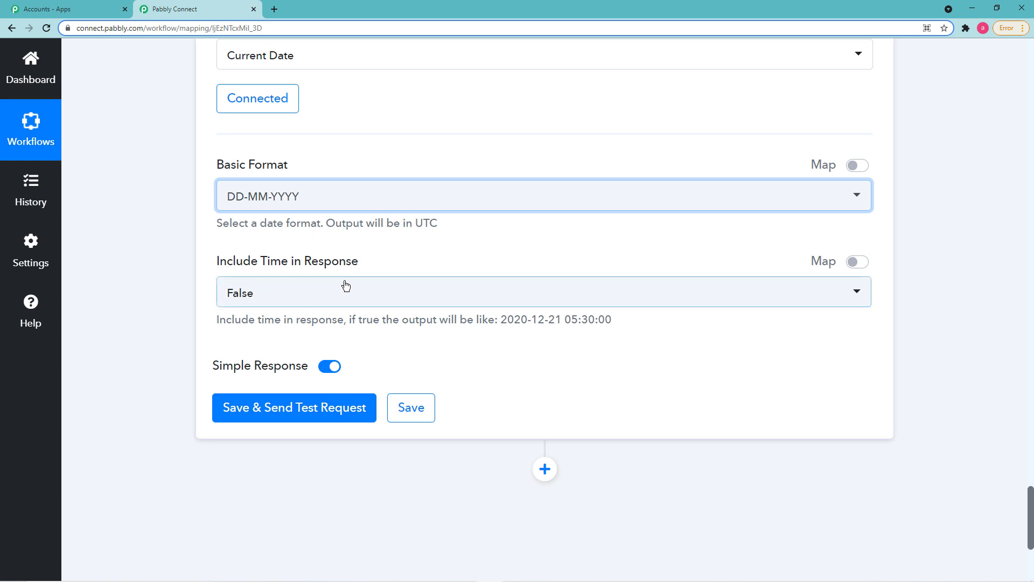
pyautogui.click(333, 303)
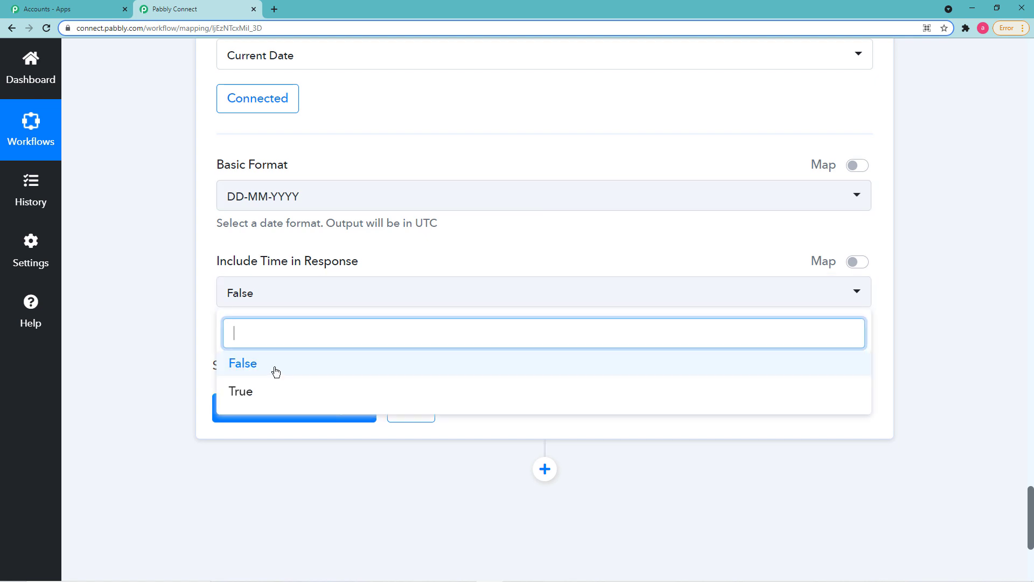
pyautogui.click(275, 369)
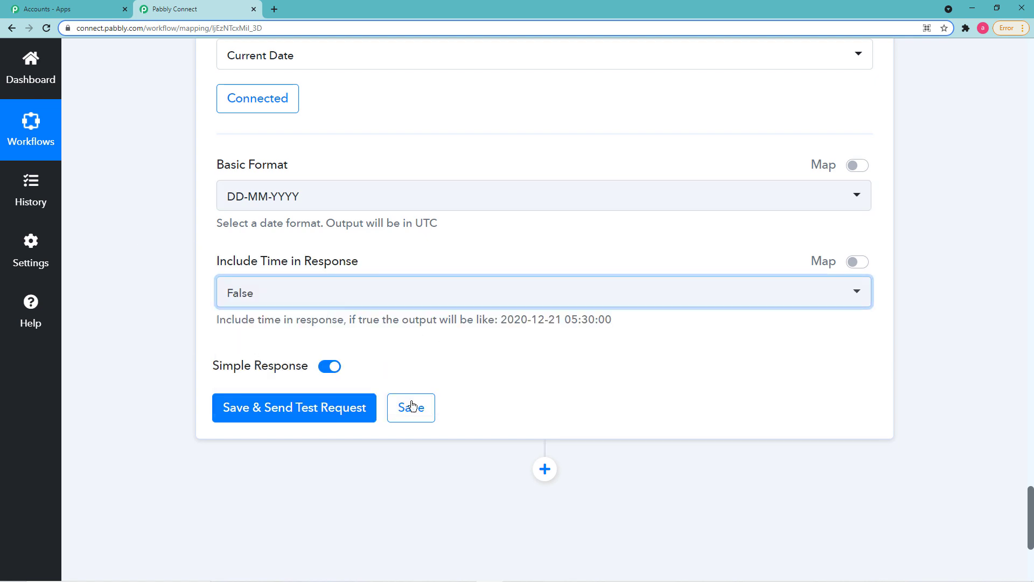
pyautogui.click(250, 413)
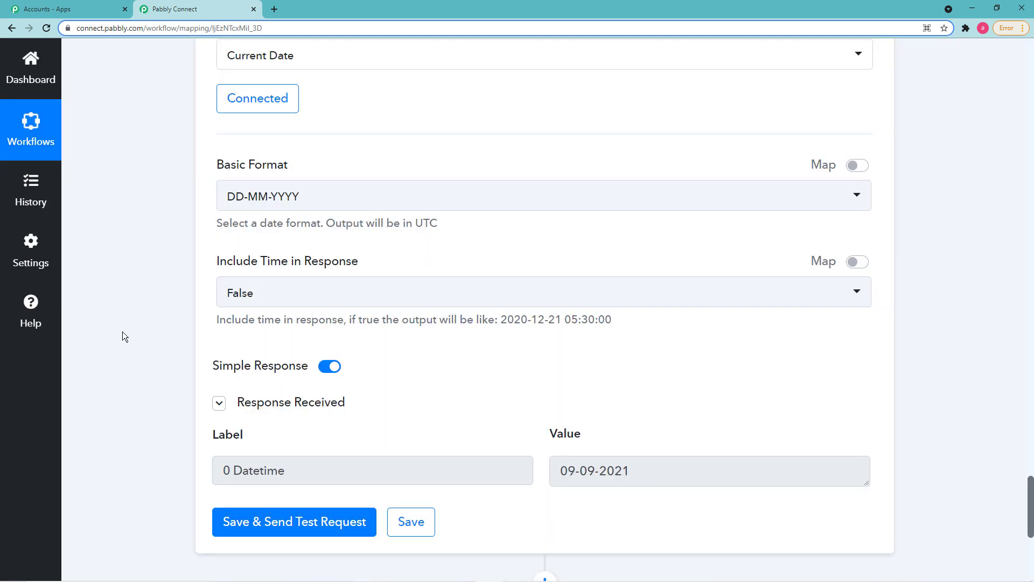
pyautogui.scroll(-2, 121, 332)
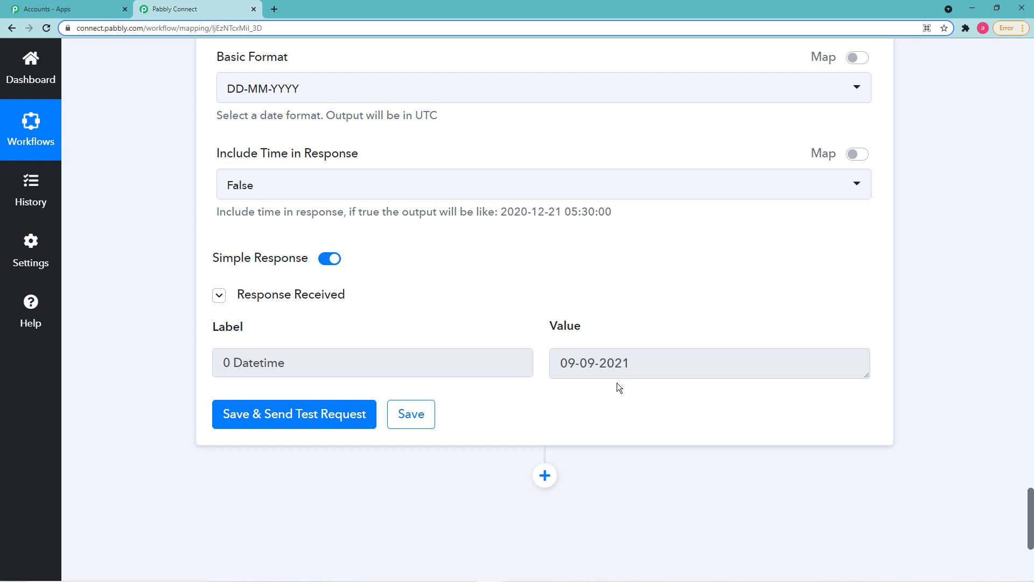
# Add another action step after the Current Date step and choose Number Formatter as its app
pyautogui.scroll(-5, 567, 248)
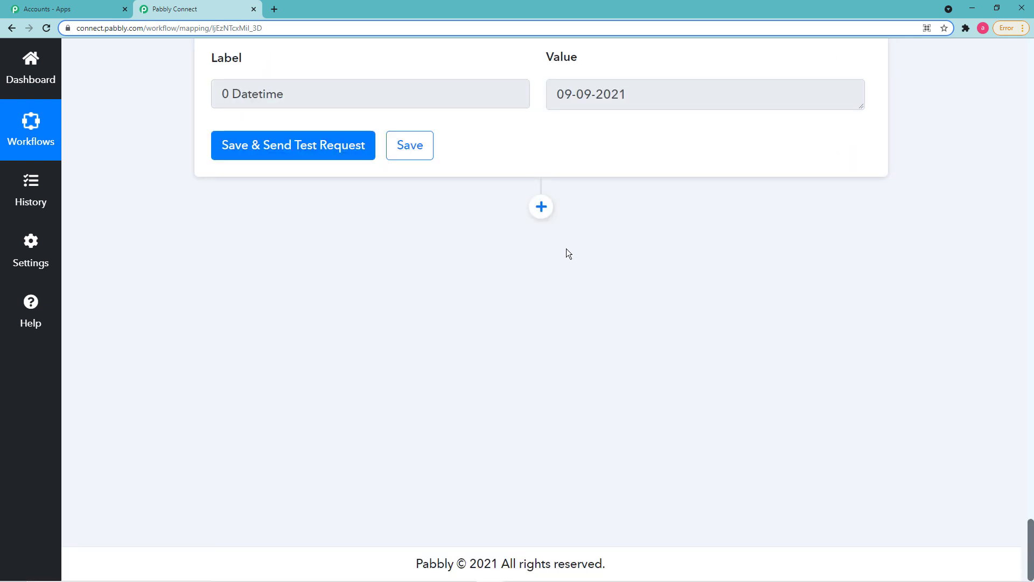
pyautogui.click(542, 211)
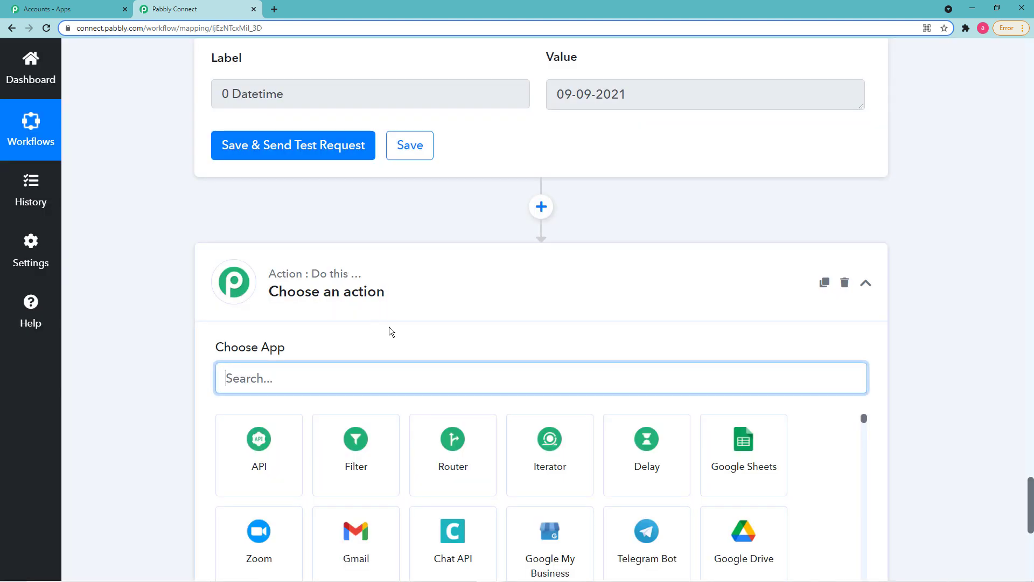
pyautogui.scroll(-2, 394, 330)
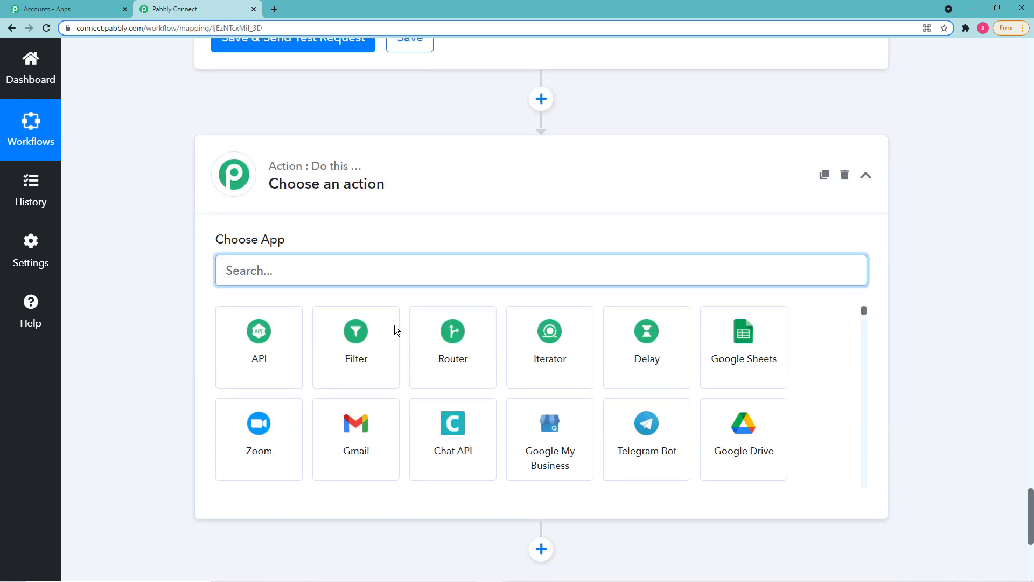
pyautogui.write('n')
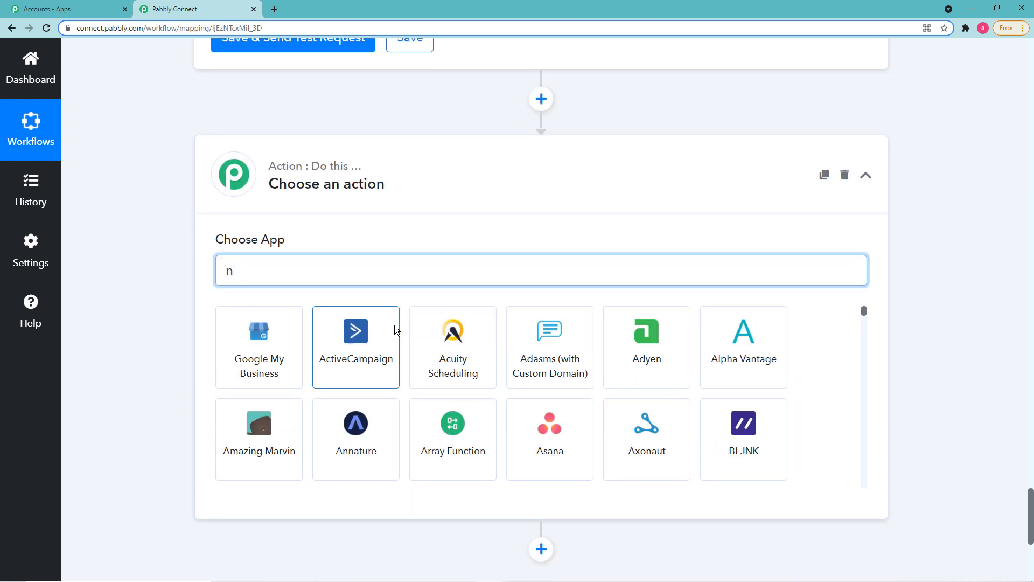
pyautogui.write('u')
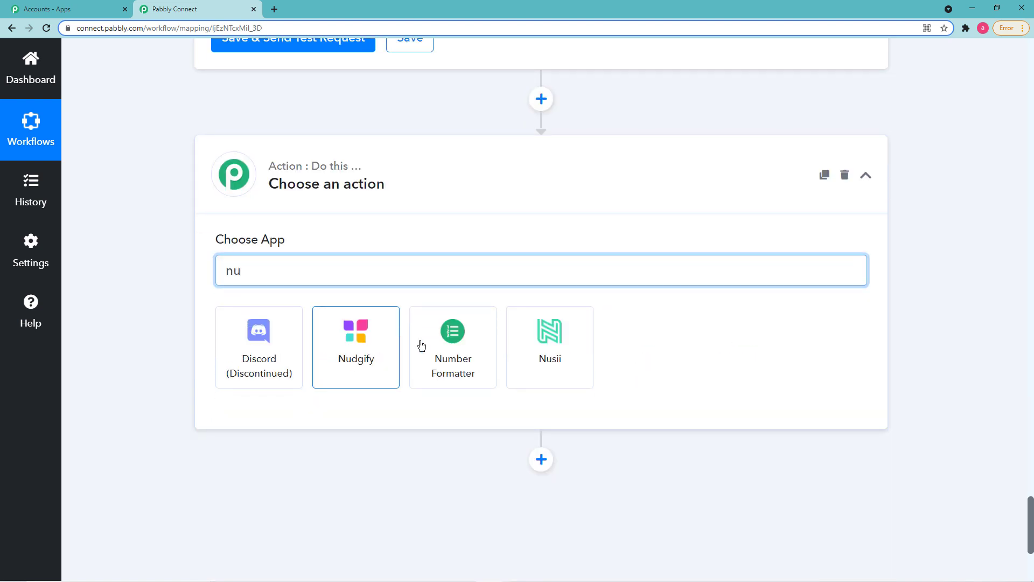
pyautogui.click(470, 360)
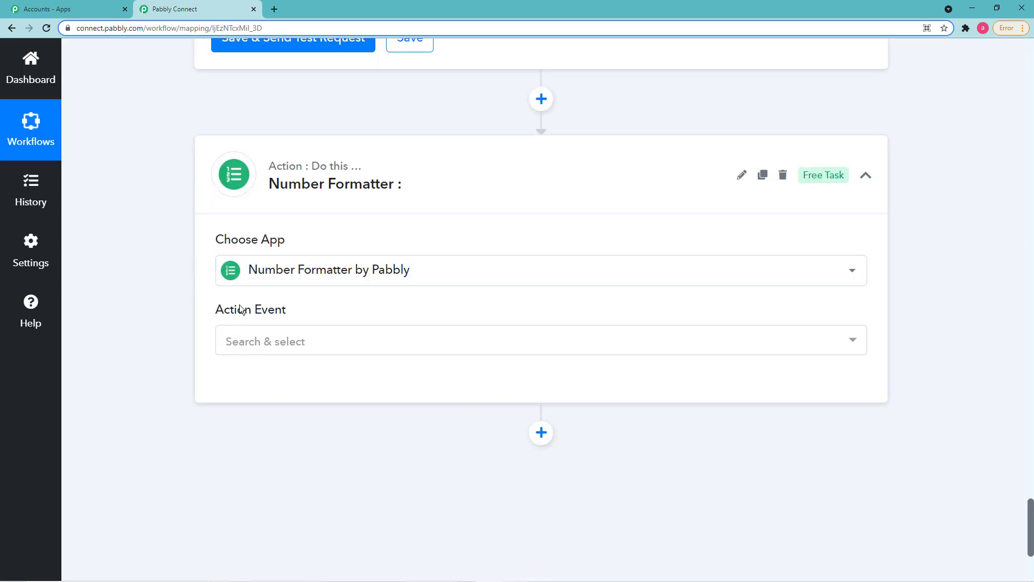
# Set the Number Formatter's action event to Spreadsheet Formulas and connect it
pyautogui.click(293, 349)
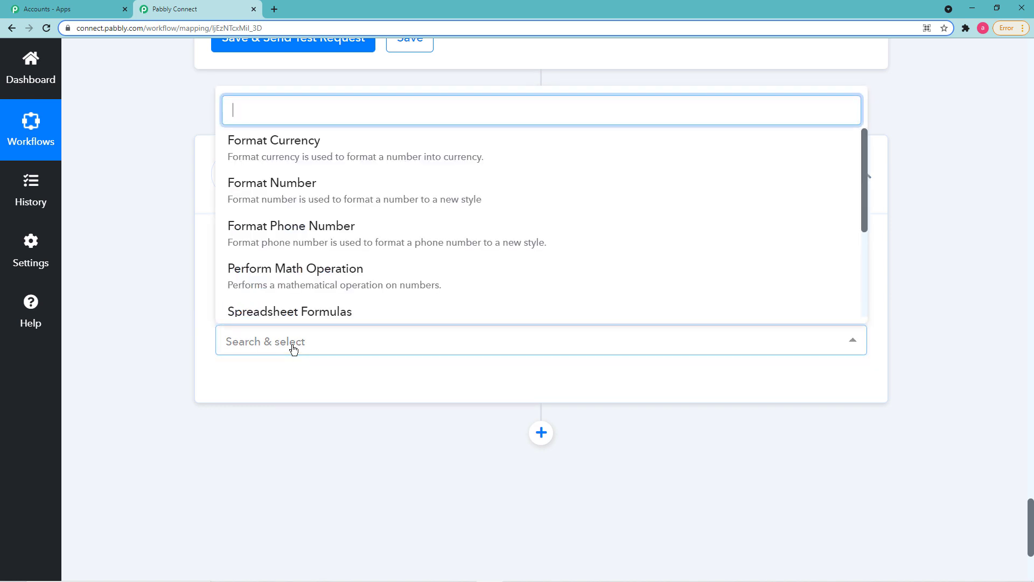
pyautogui.click(279, 312)
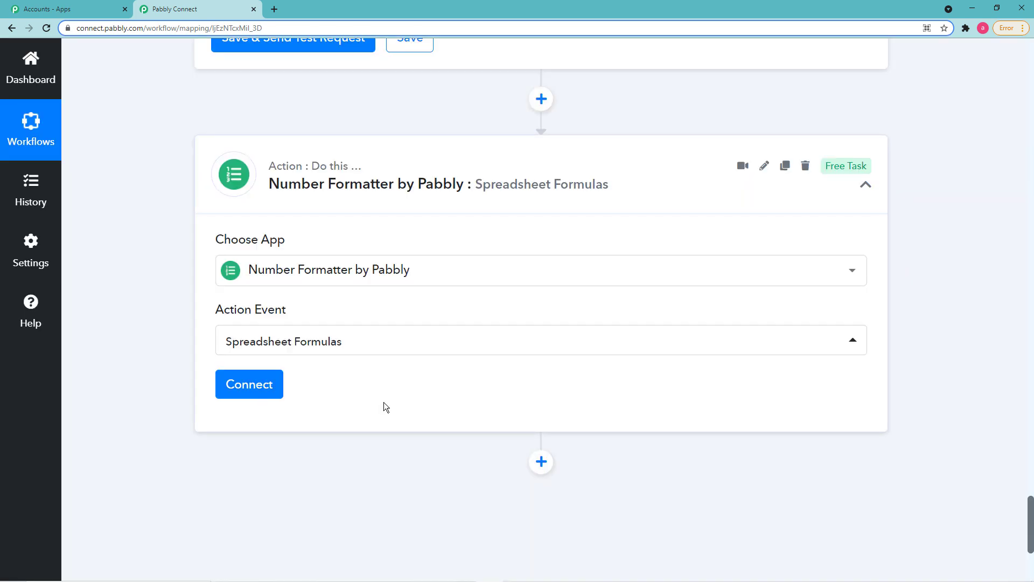
pyautogui.click(270, 390)
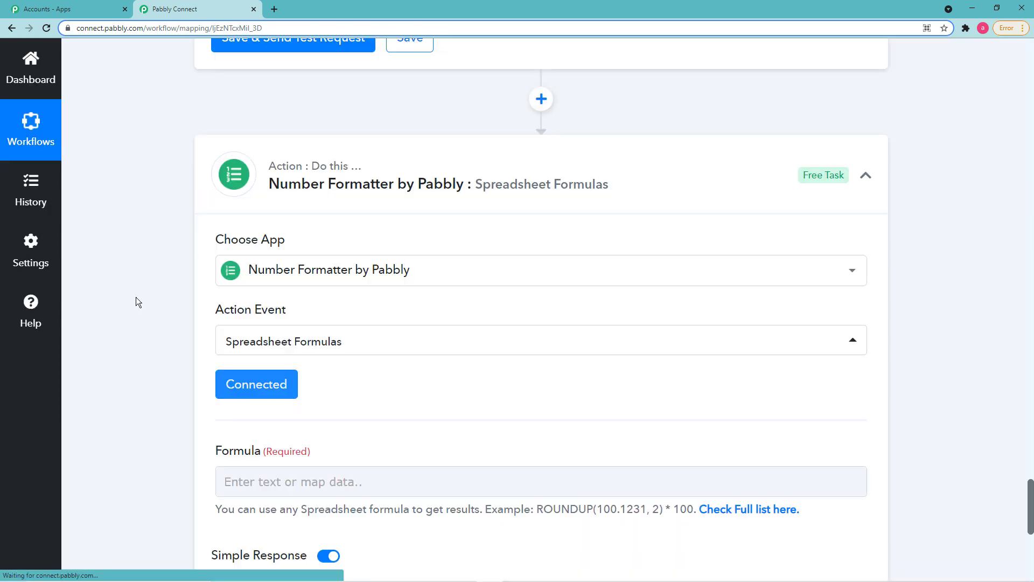
pyautogui.scroll(-2, 136, 297)
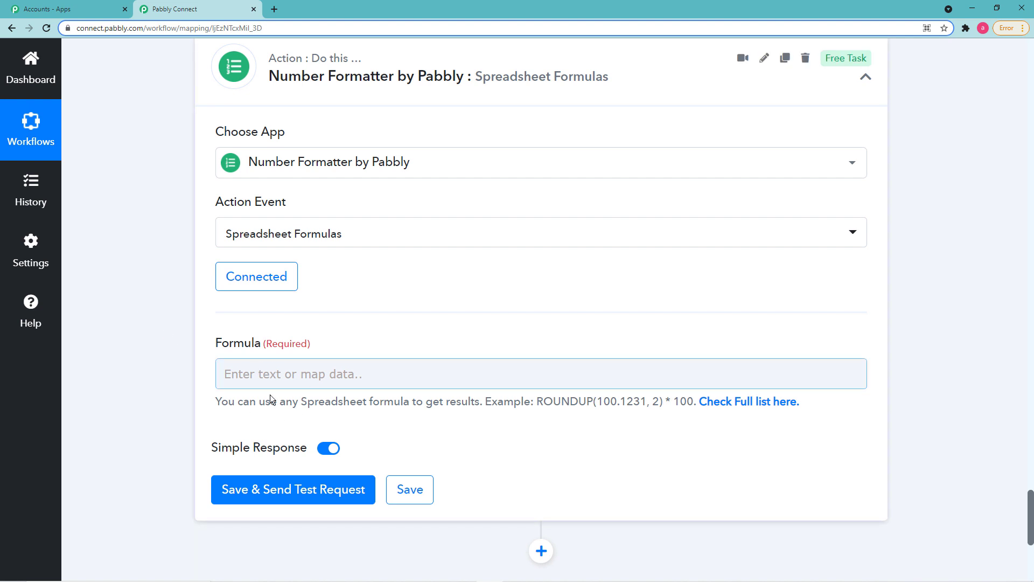
# Open the full list of supported spreadsheet formulas and copy the DAYS example call from the DATE table
pyautogui.click(739, 406)
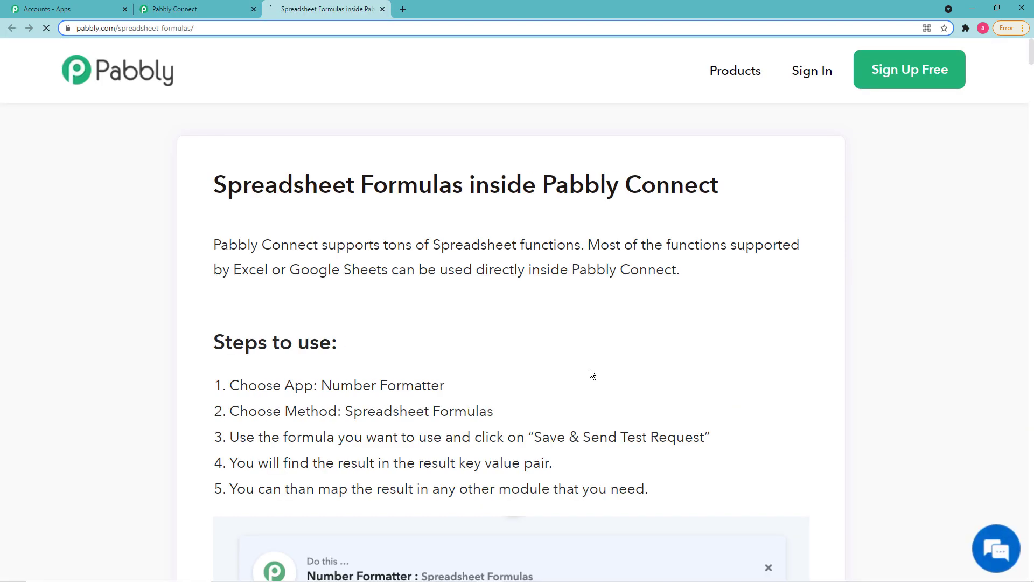
pyautogui.scroll(-5, 524, 349)
pyautogui.scroll(-10, 523, 353)
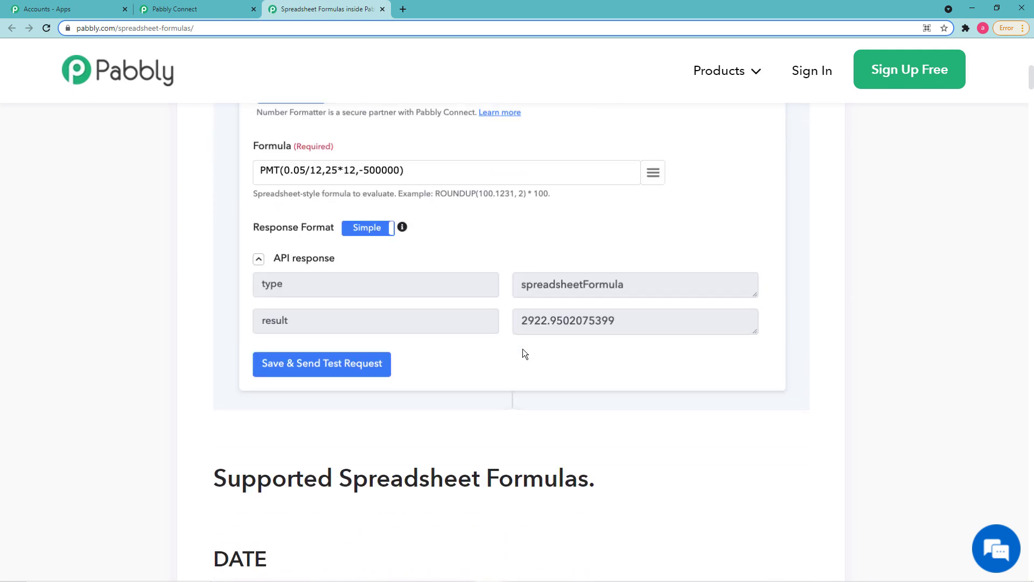
pyautogui.scroll(-3, 522, 354)
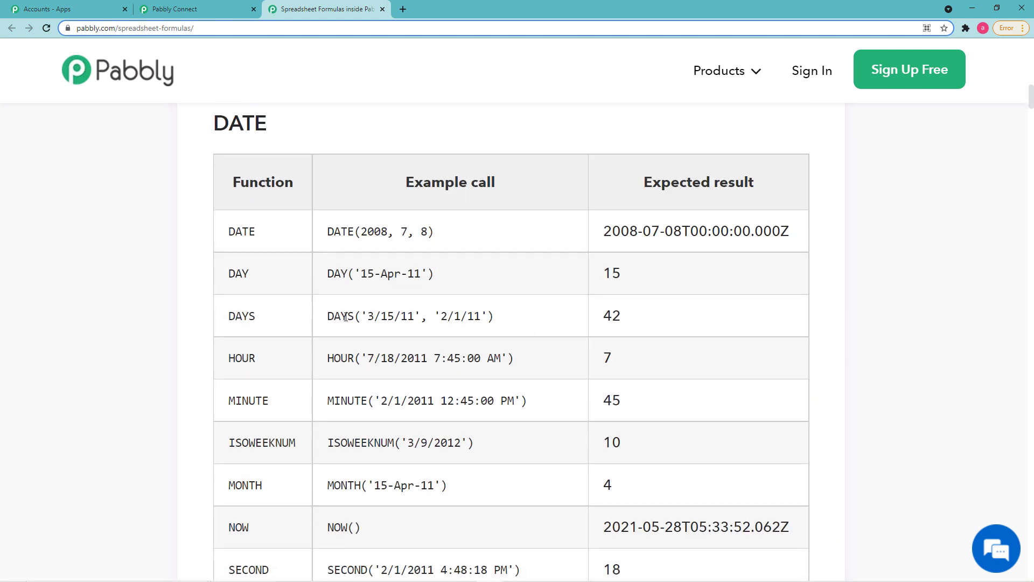
pyautogui.moveTo(329, 317); pyautogui.dragTo(492, 319)
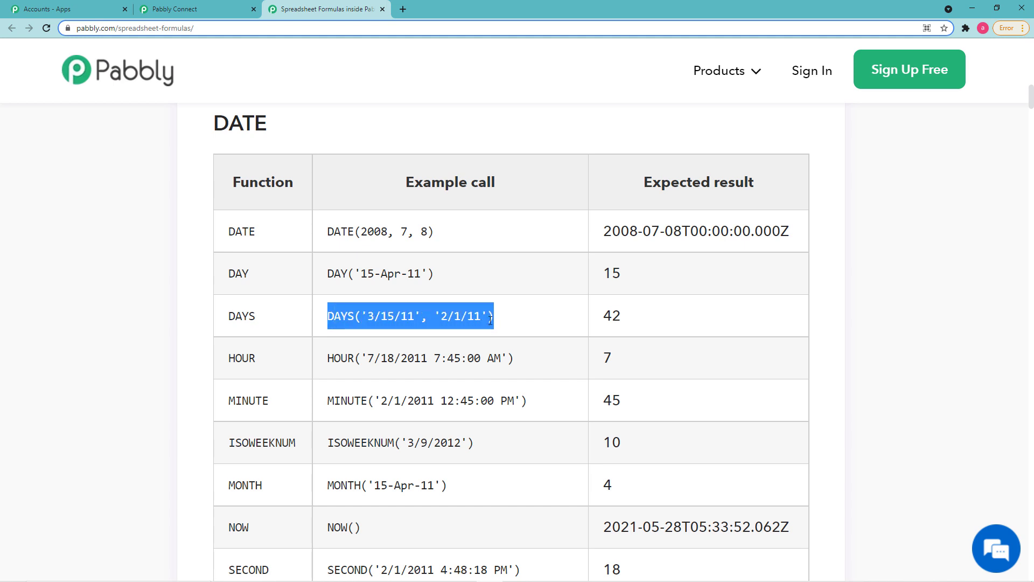
pyautogui.rightClick(482, 321)
pyautogui.click(496, 327)
# Return to the workflow and paste DAYS('3/15/11', '2/1/11') into the Number Formatter's Formula field
pyautogui.click(170, 7)
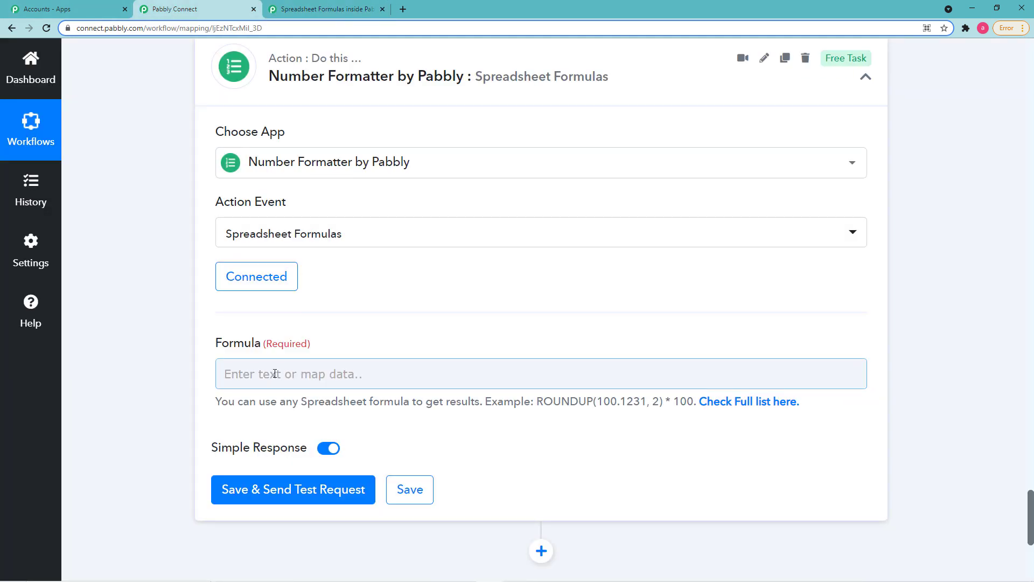
pyautogui.rightClick(275, 373)
pyautogui.click(307, 461)
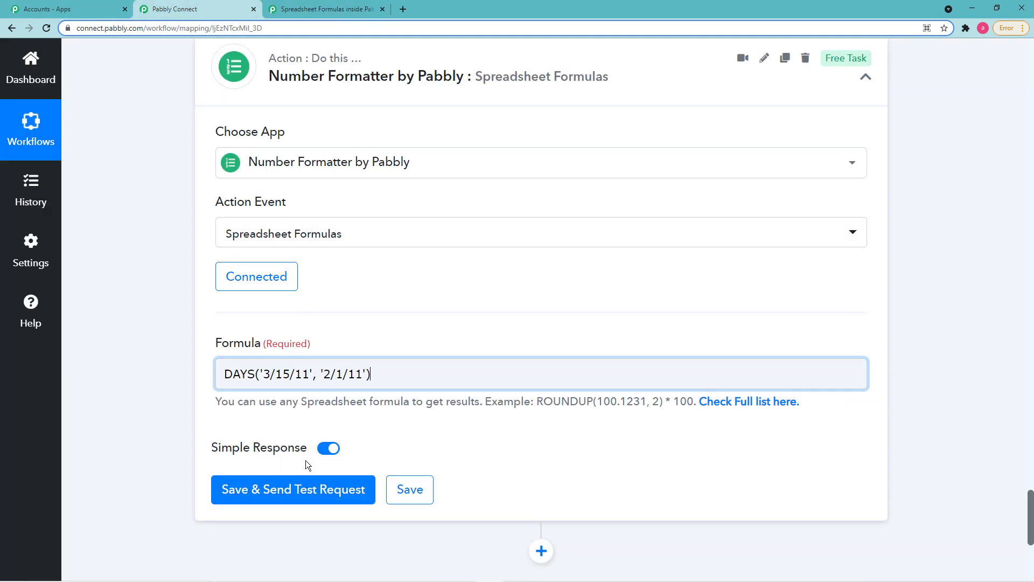
# Replace the first date in the DAYS formula with the Result value from step 4, Add/Subtract Time
pyautogui.click(306, 374)
pyautogui.press('BackSpace')
pyautogui.press('BackSpace')
pyautogui.press('BackSpace')
pyautogui.press('BackSpace')
pyautogui.press('BackSpace')
pyautogui.press('BackSpace')
pyautogui.press('BackSpace')
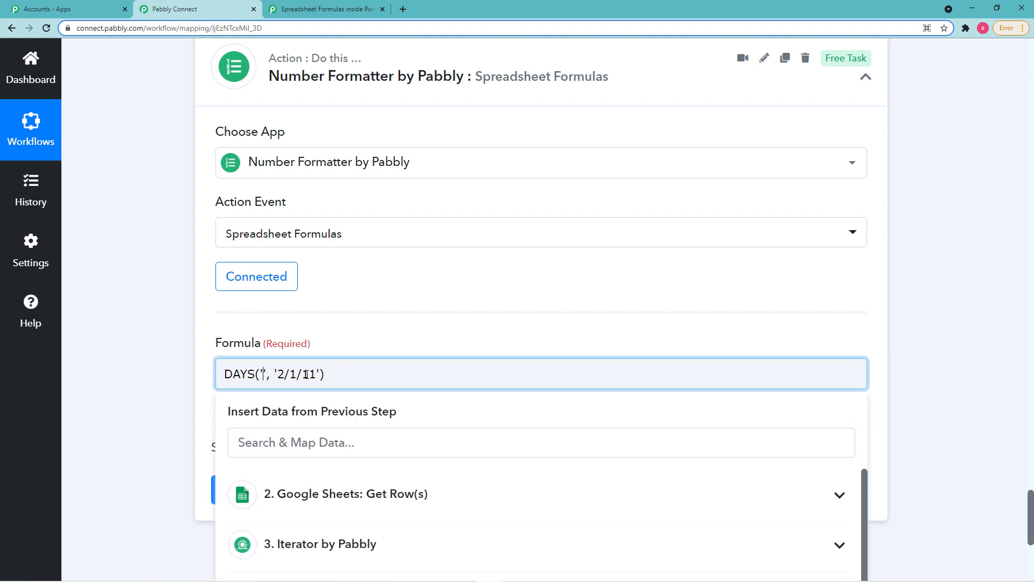
pyautogui.scroll(-2, 308, 376)
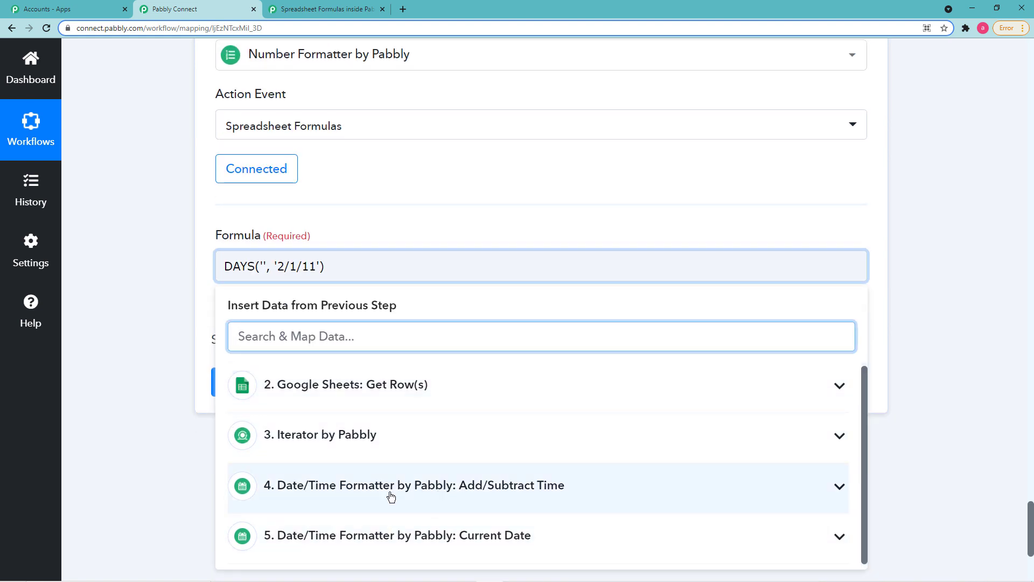
pyautogui.click(462, 487)
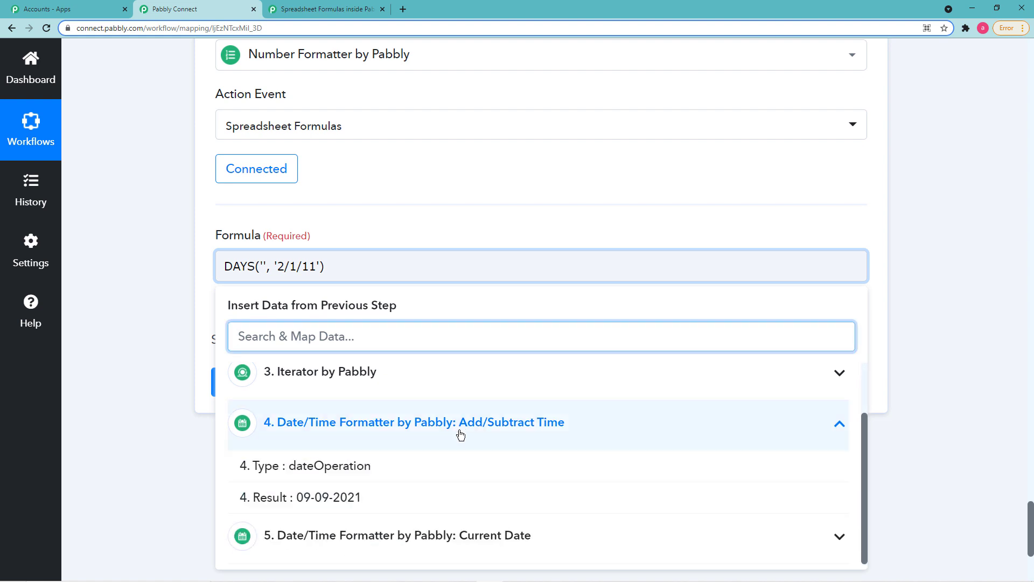
pyautogui.click(314, 501)
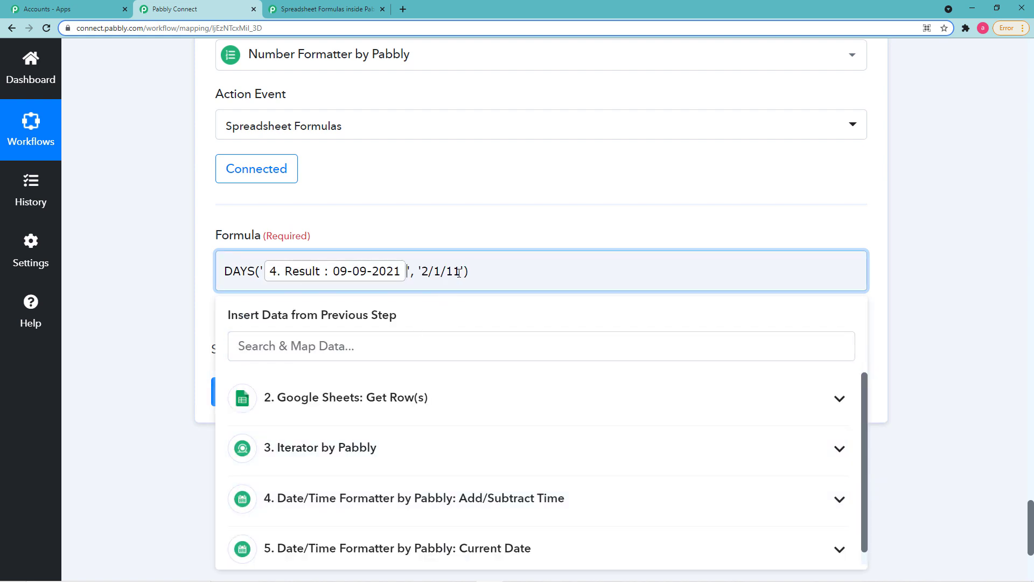
# Replace the second DAYS date with step 5's 0 Datetime value, then save the Number Formatter step and send a test request
pyautogui.press('BackSpace')
pyautogui.press('BackSpace')
pyautogui.press('BackSpace')
pyautogui.press('BackSpace')
pyautogui.press('BackSpace')
pyautogui.press('BackSpace')
pyautogui.scroll(-4, 495, 271)
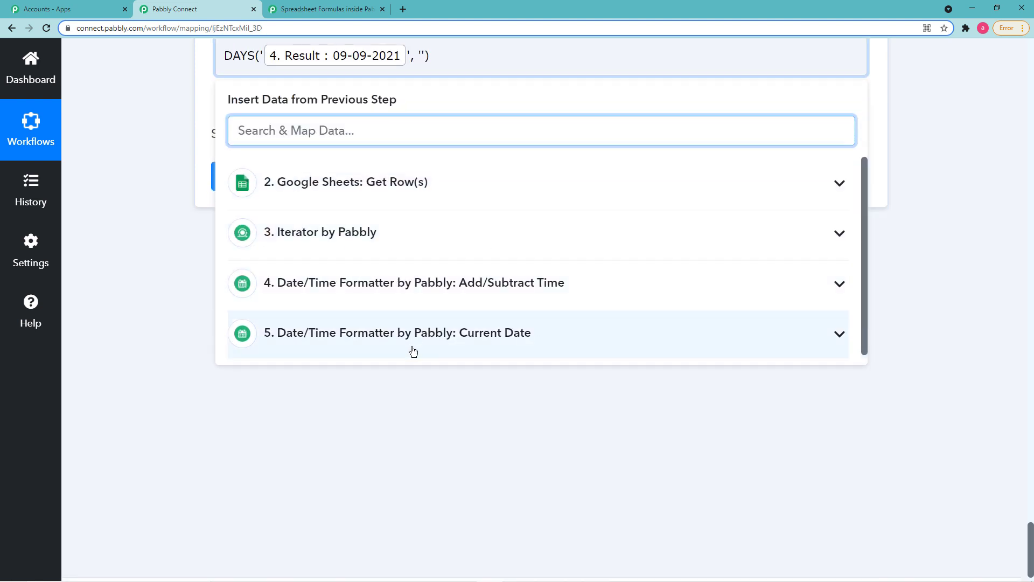
pyautogui.click(498, 339)
pyautogui.click(368, 376)
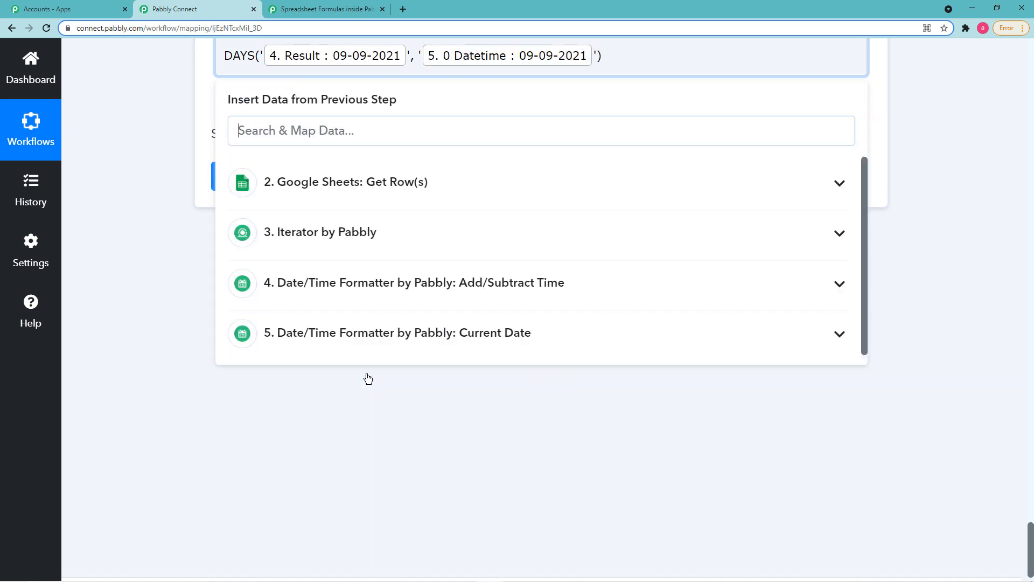
pyautogui.click(148, 297)
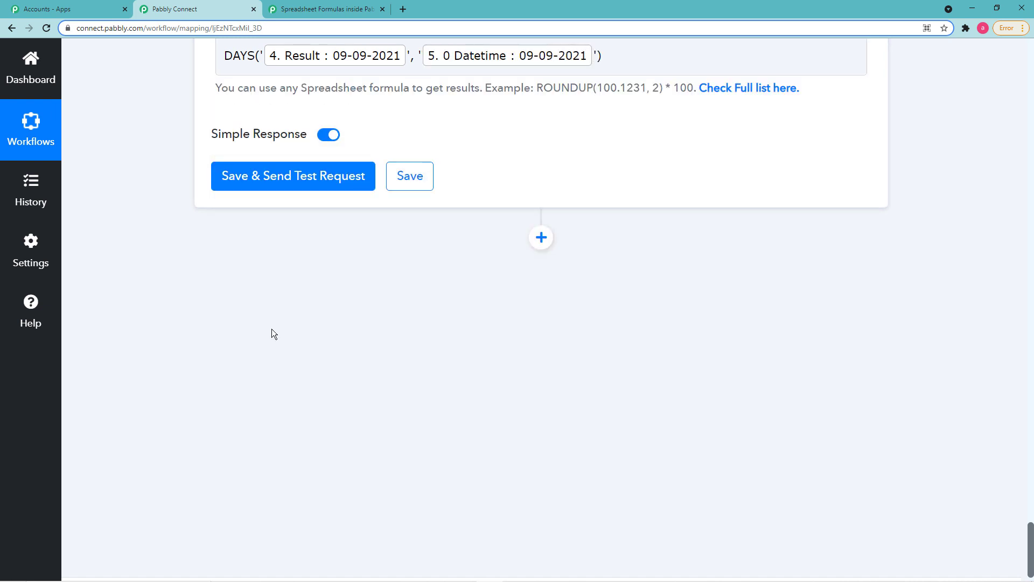
pyautogui.scroll(4, 266, 325)
pyautogui.click(264, 392)
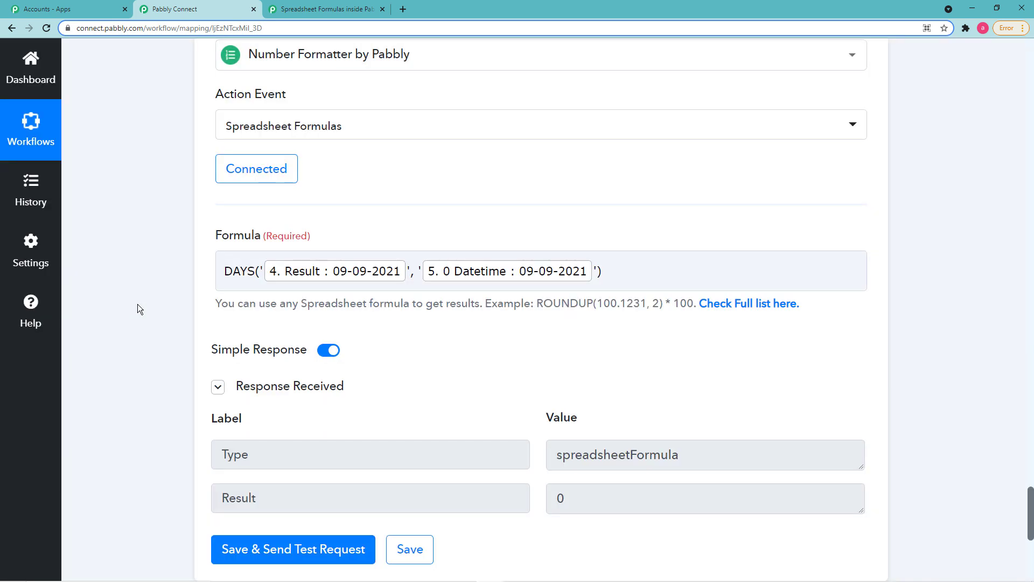
# Add an action step after the Number Formatter and choose Filter as its app
pyautogui.scroll(-2, 137, 304)
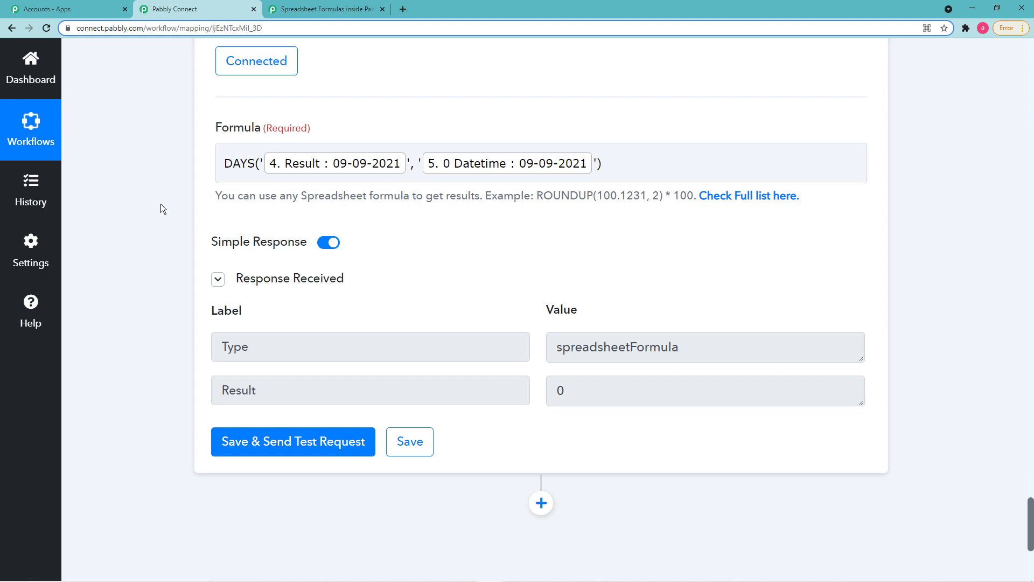
pyautogui.scroll(-2, 161, 203)
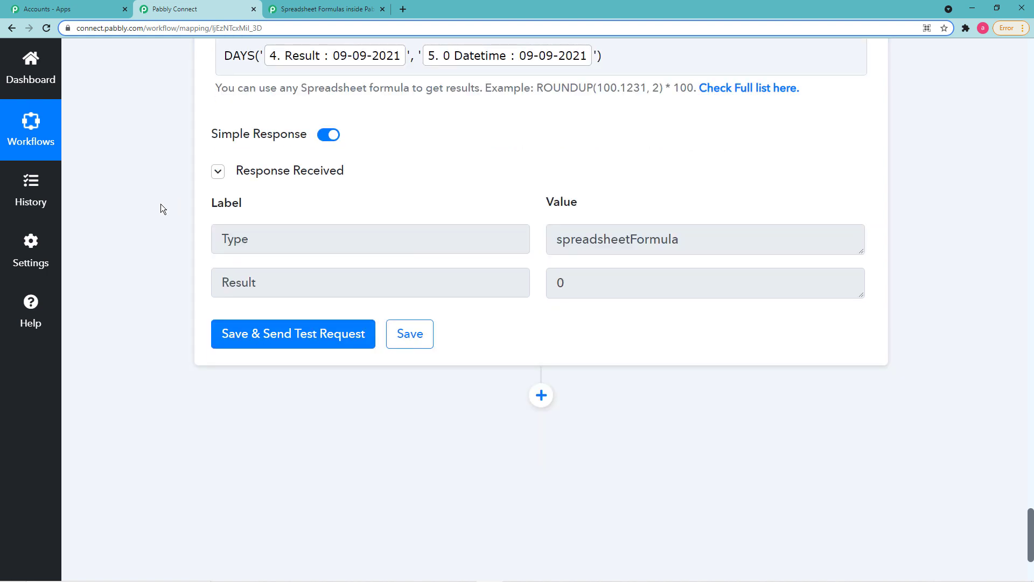
pyautogui.click(542, 399)
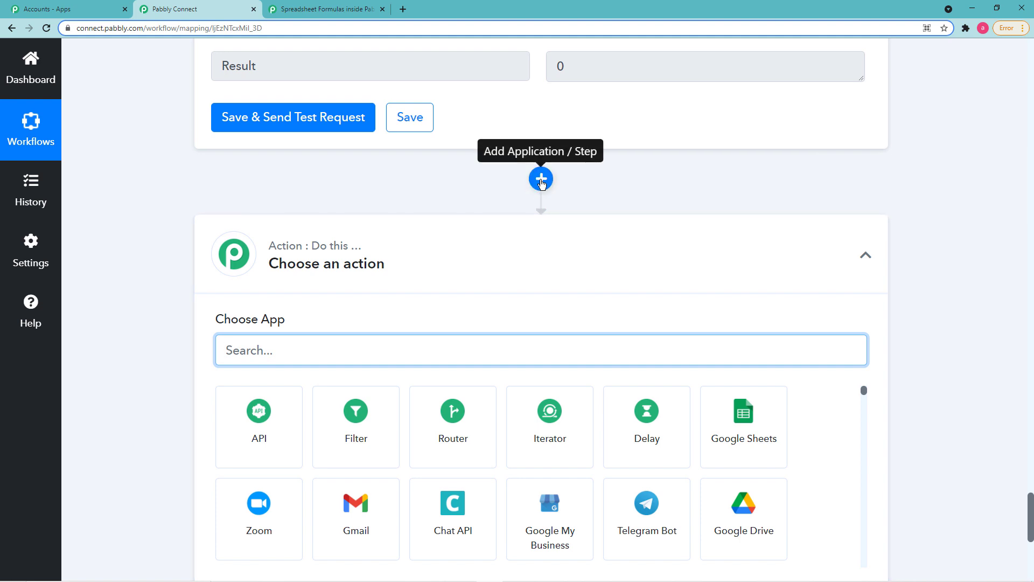
pyautogui.scroll(-2, 307, 318)
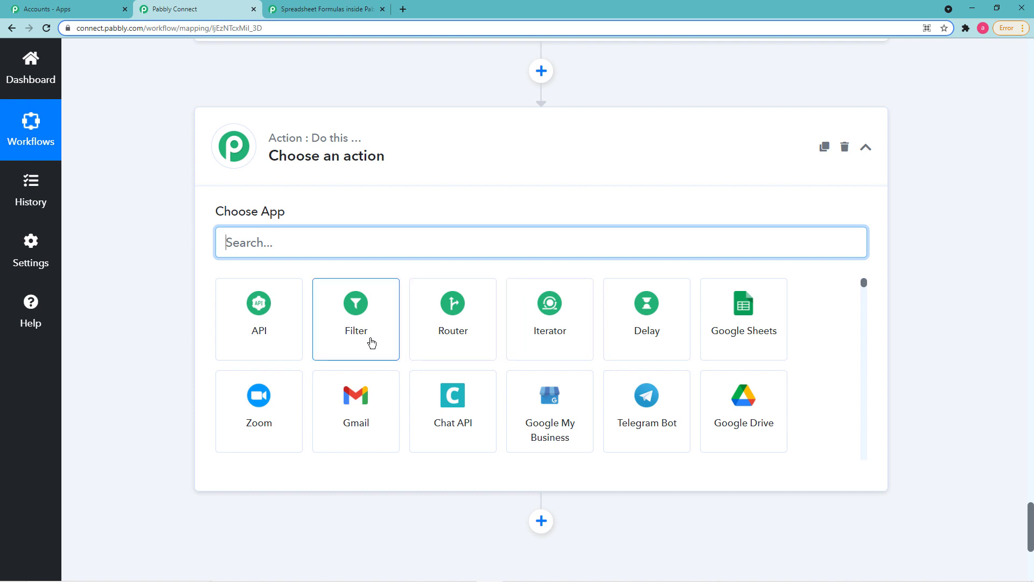
pyautogui.write('f')
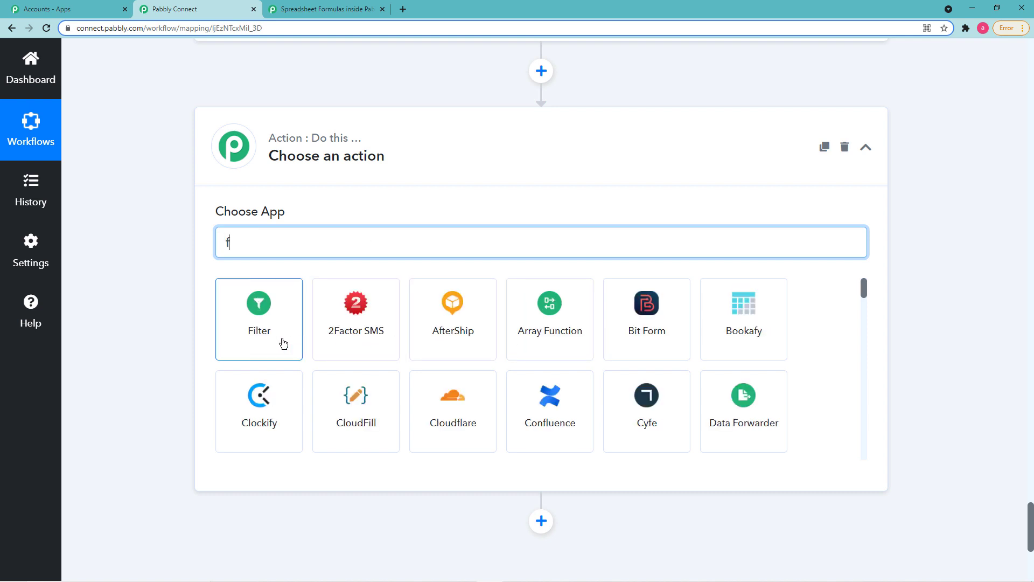
pyautogui.click(281, 344)
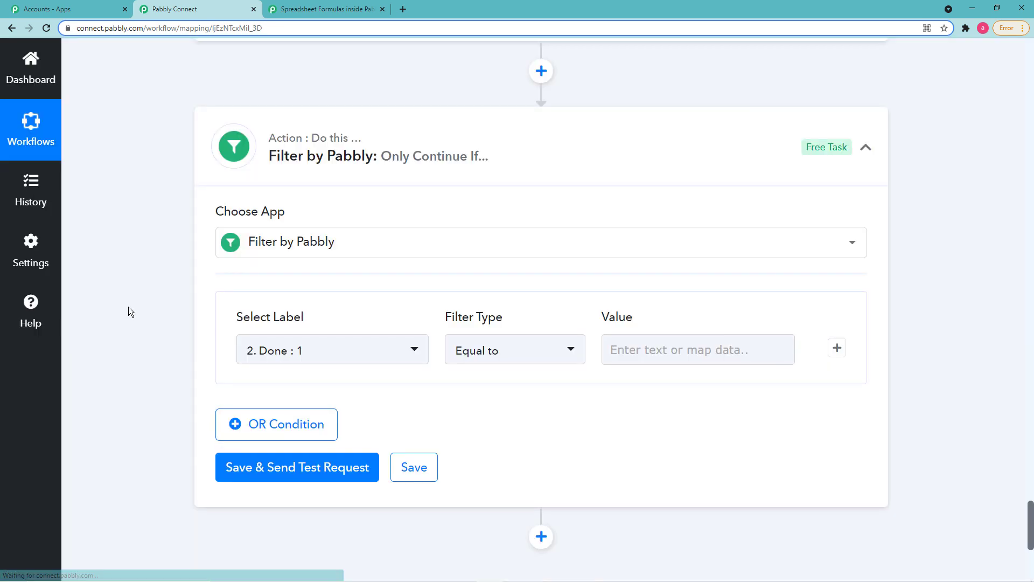
# Set the filter condition to continue only if the Number Formatter's Result (step 6) is Equal to 0
pyautogui.scroll(-2, 128, 311)
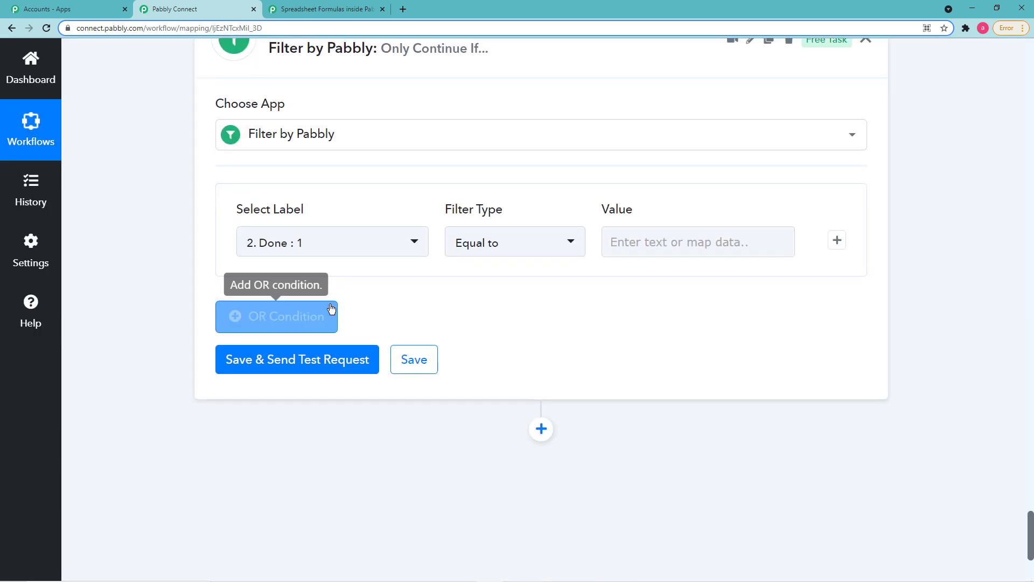
pyautogui.click(380, 252)
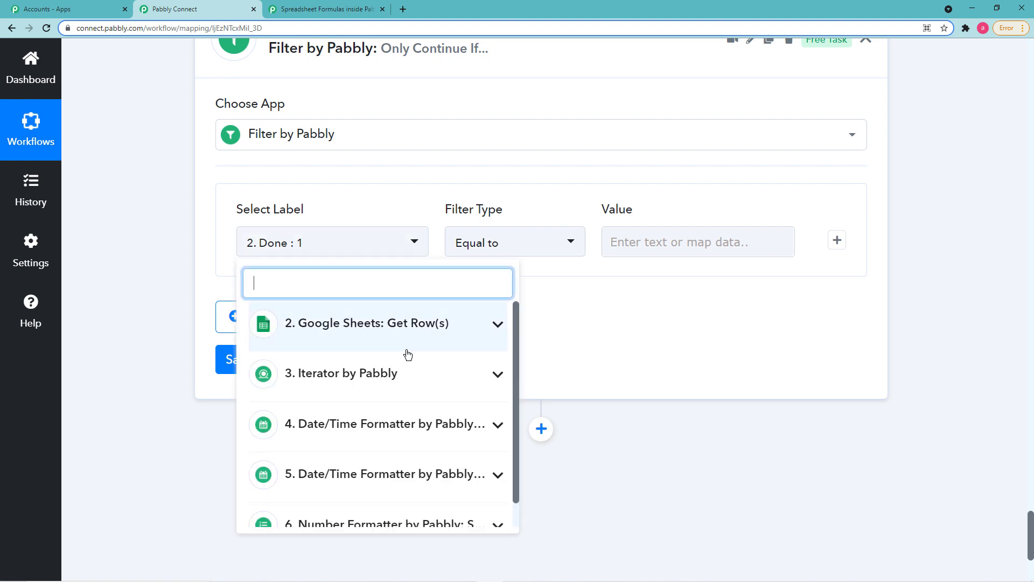
pyautogui.scroll(-1, 407, 354)
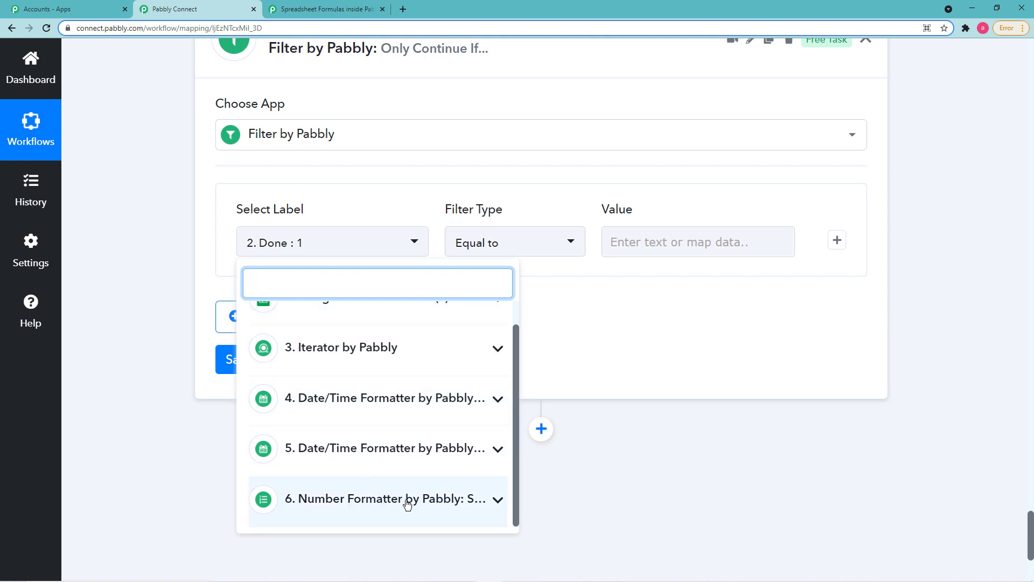
pyautogui.scroll(6, 166, 367)
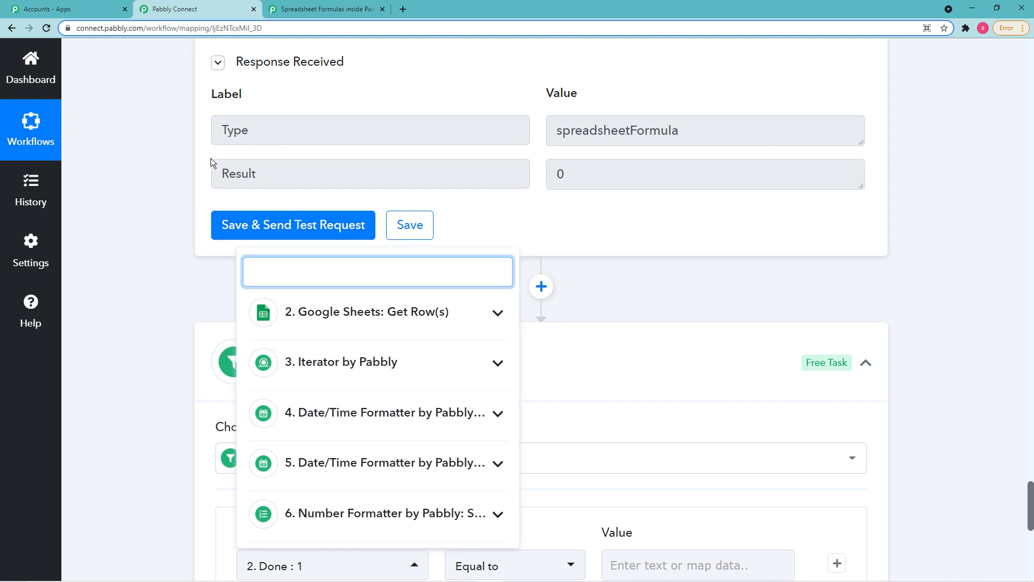
pyautogui.scroll(-6, 140, 271)
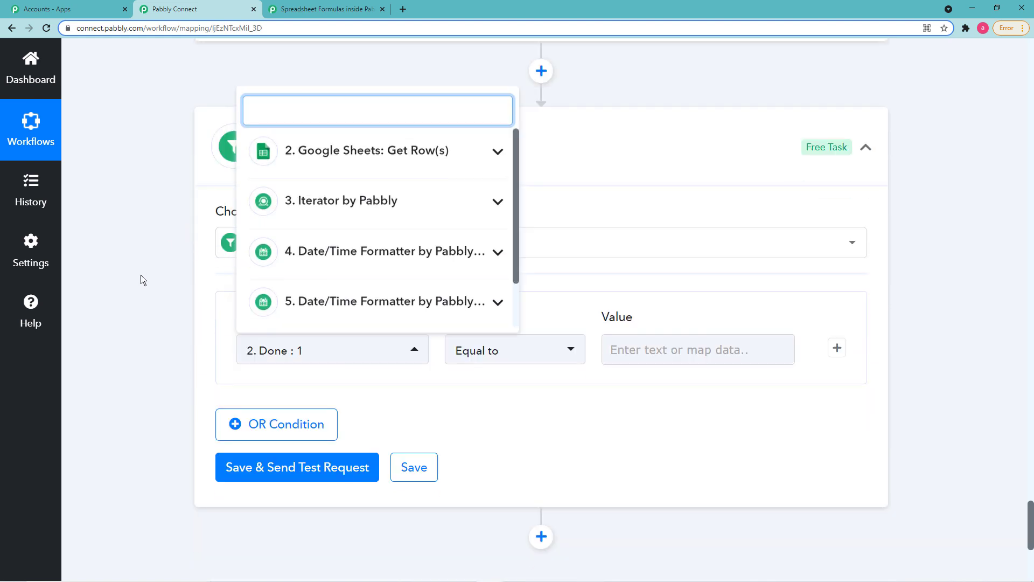
pyautogui.scroll(-2, 175, 295)
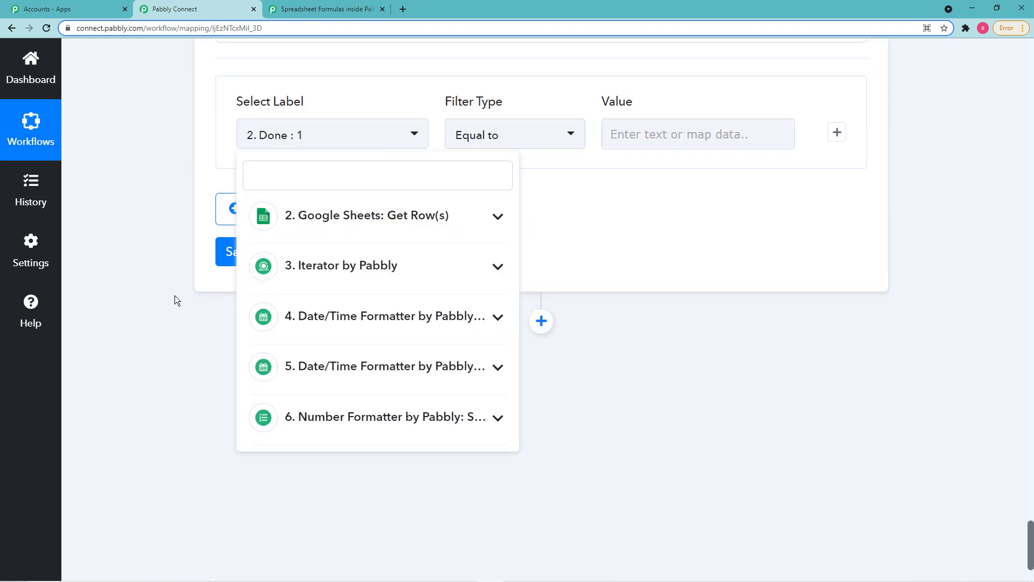
pyautogui.click(380, 419)
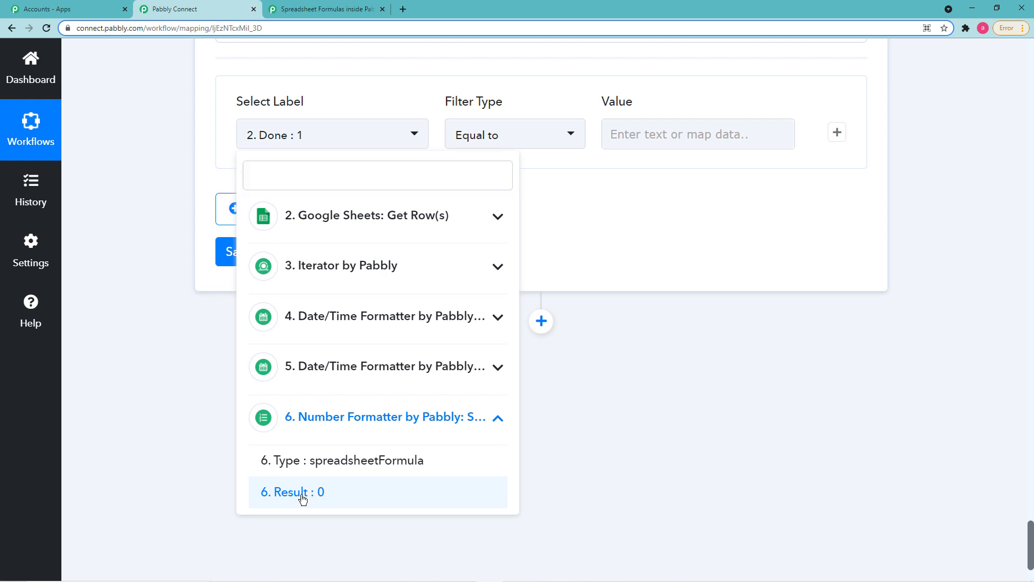
pyautogui.click(303, 497)
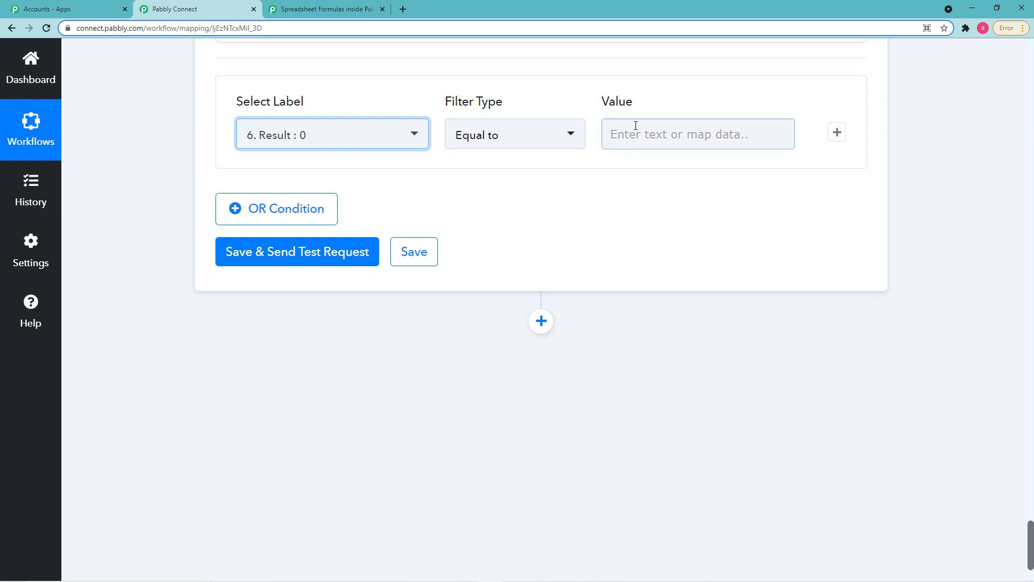
pyautogui.click(663, 136)
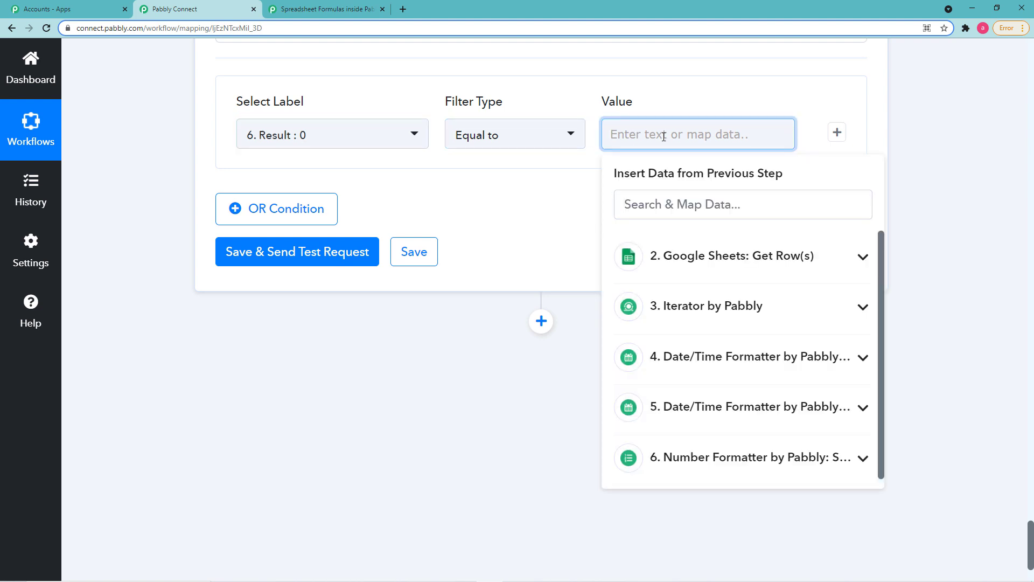
pyautogui.write('0')
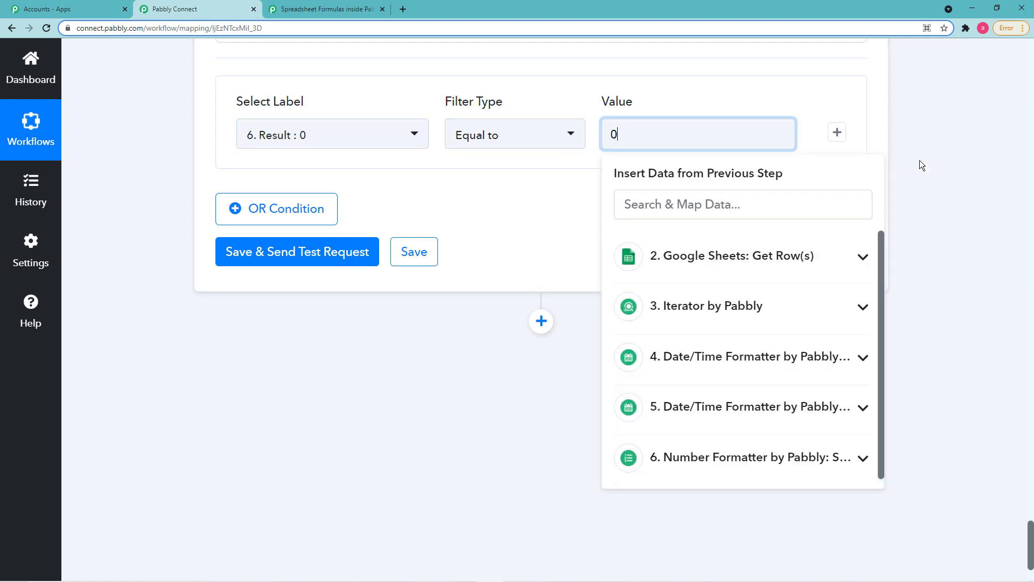
pyautogui.click(934, 163)
# Review the DAYS formula and its response in the Number Formatter step against the filter condition and the current date
pyautogui.scroll(10, 937, 165)
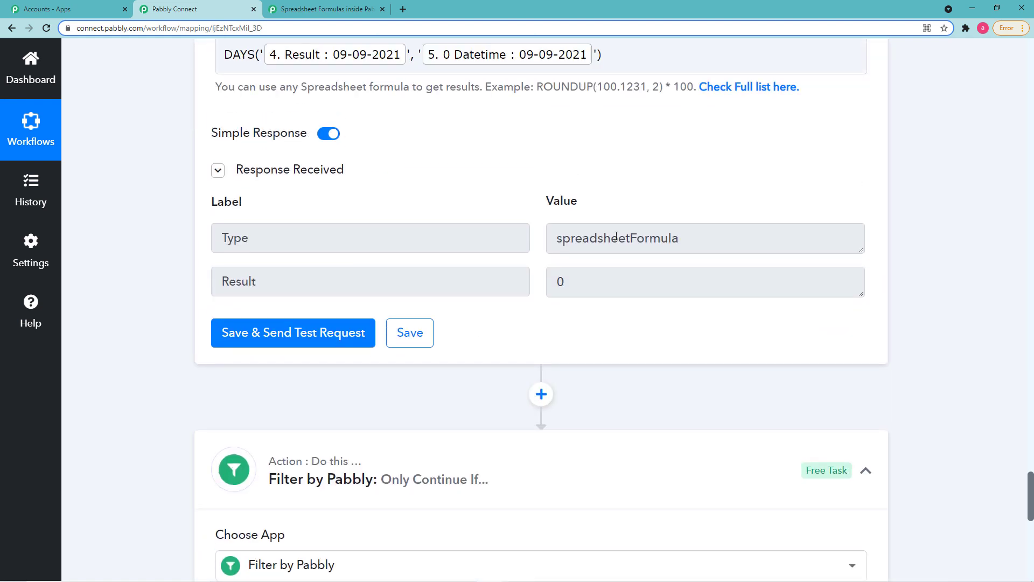
pyautogui.scroll(-6, 586, 330)
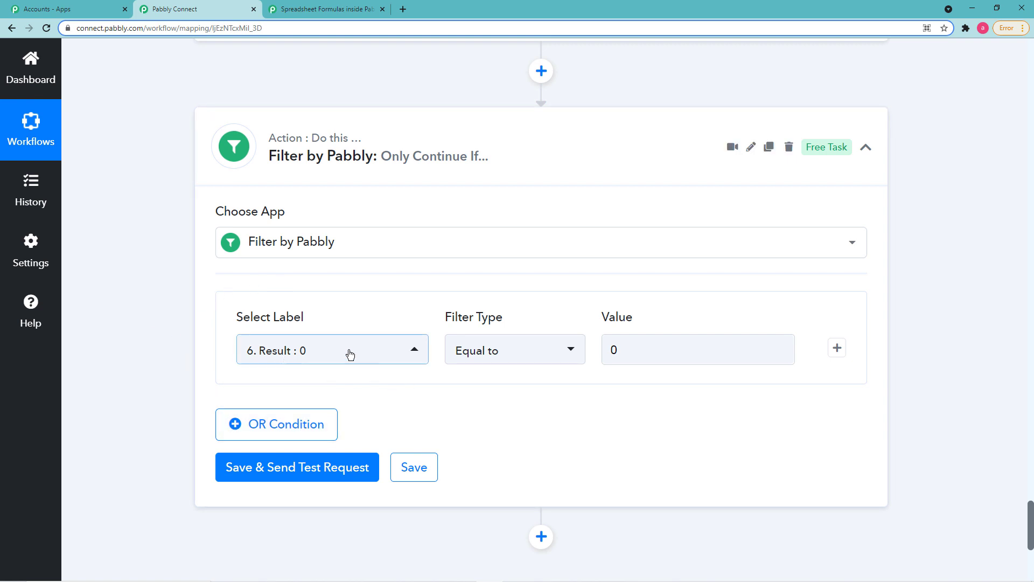
pyautogui.scroll(6, 213, 251)
pyautogui.scroll(4, 217, 248)
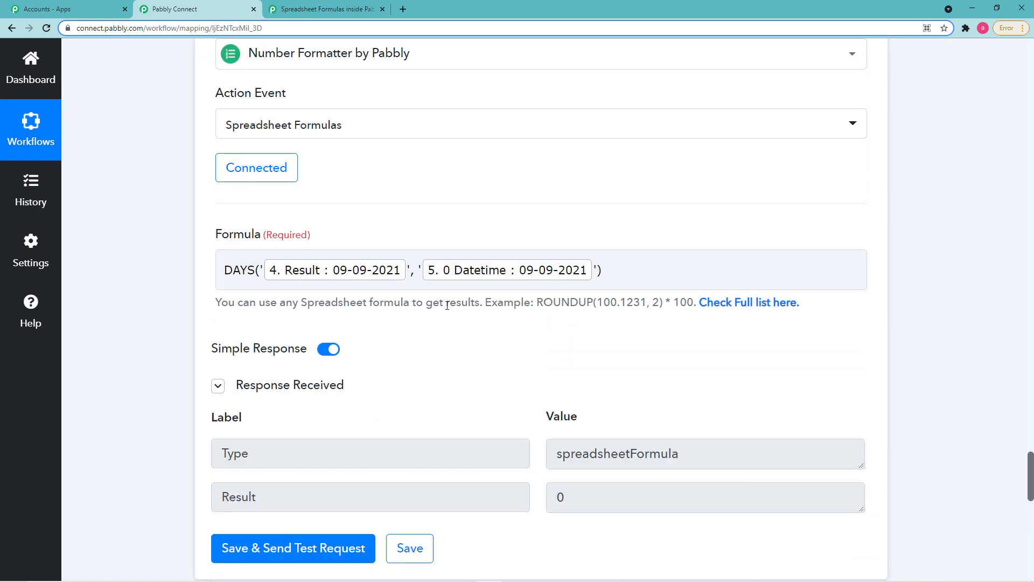
pyautogui.scroll(-10, 490, 414)
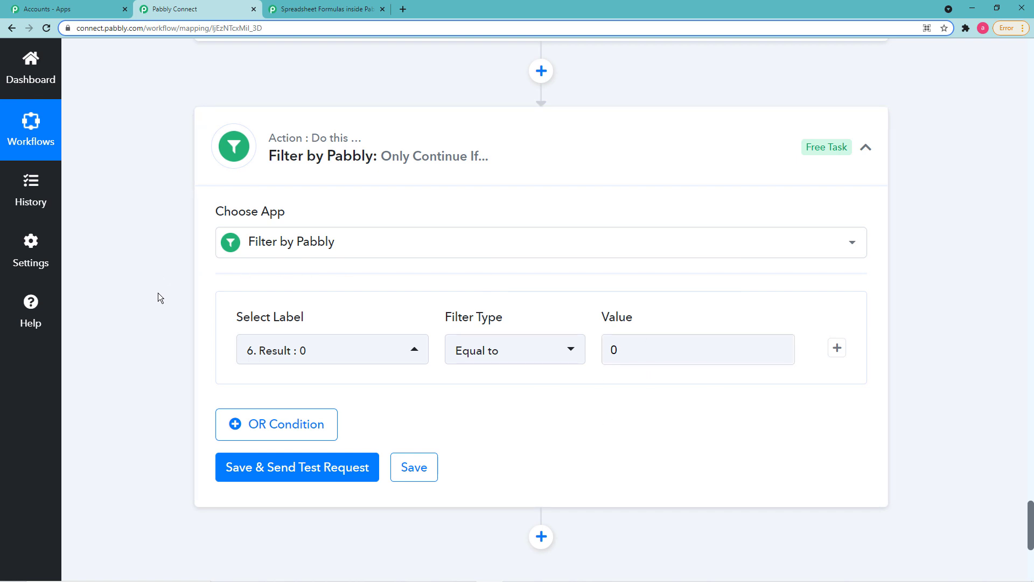
pyautogui.scroll(2, 157, 292)
pyautogui.scroll(6, 157, 292)
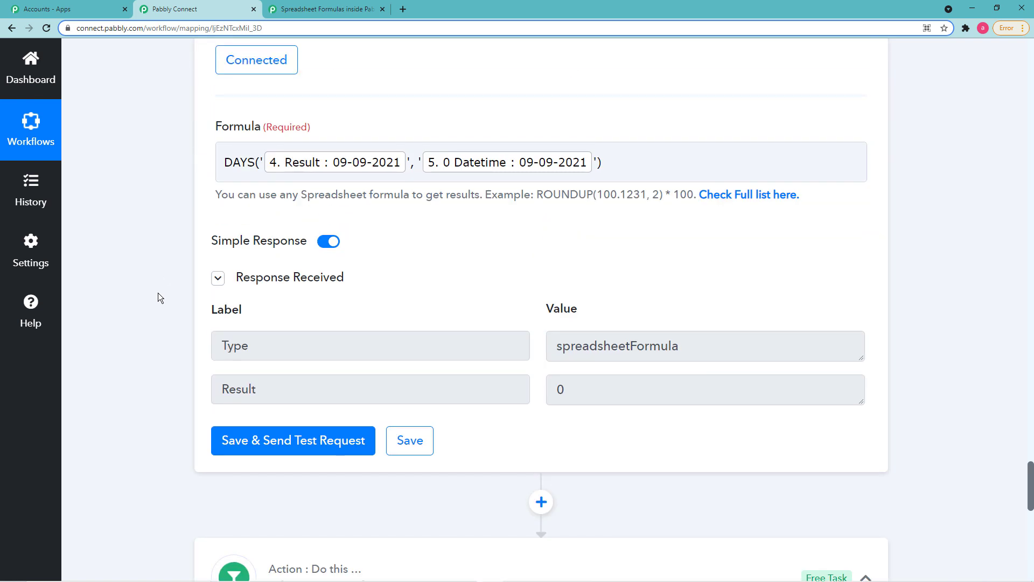
pyautogui.scroll(2, 158, 292)
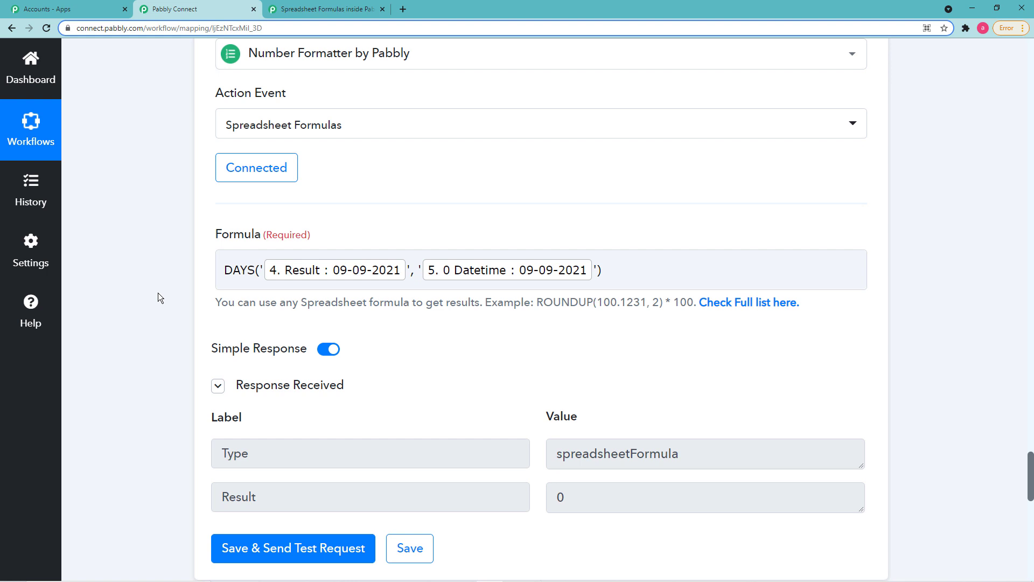
pyautogui.scroll(2, 157, 296)
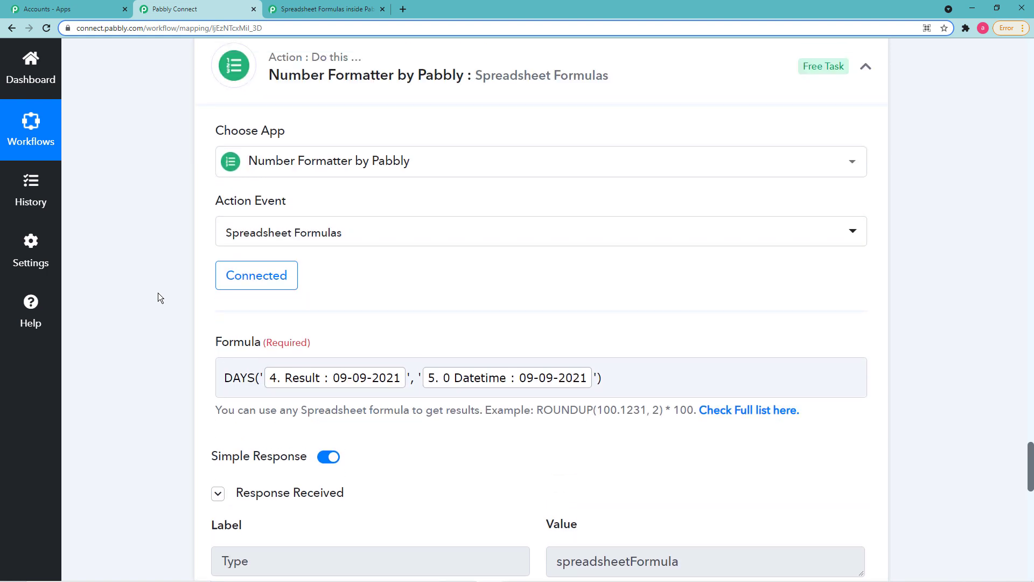
pyautogui.scroll(-2, 158, 294)
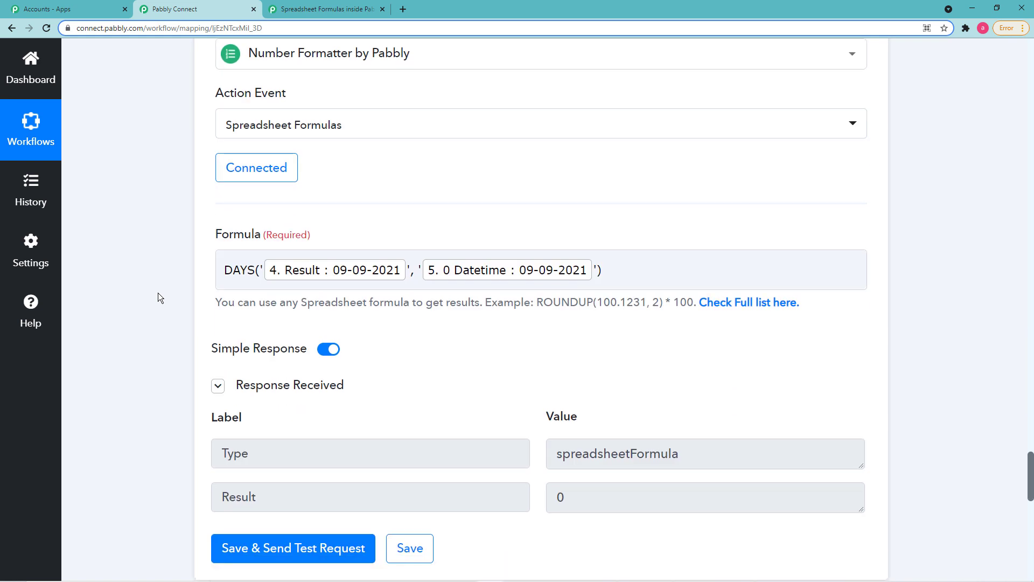
pyautogui.scroll(-4, 158, 294)
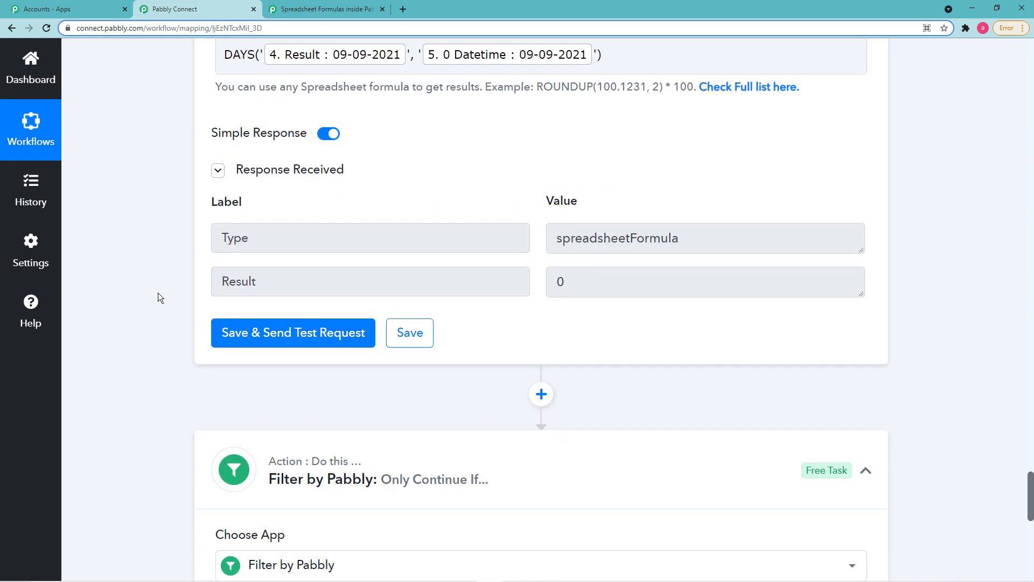
pyautogui.scroll(4, 158, 294)
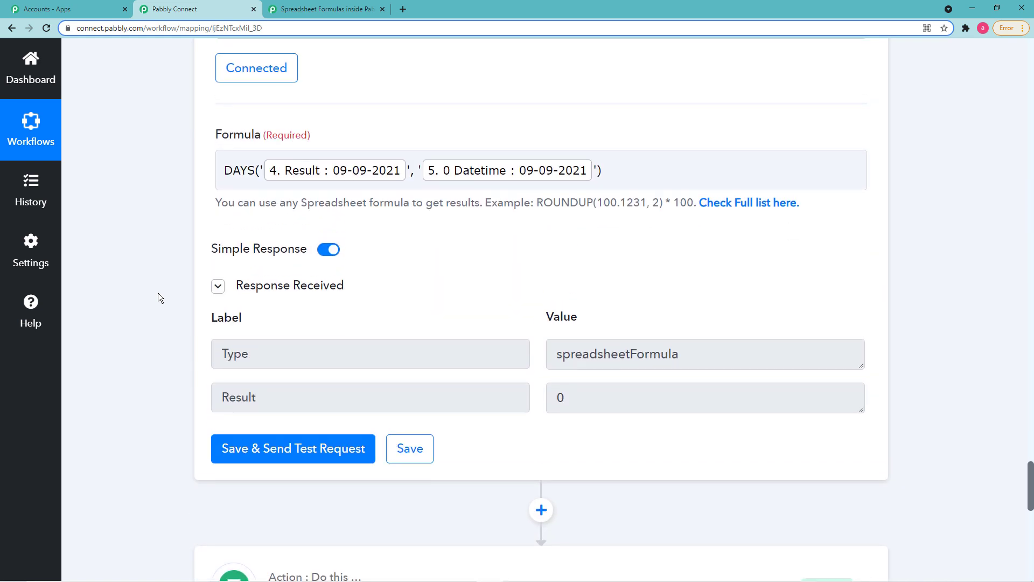
pyautogui.scroll(-2, 157, 293)
pyautogui.scroll(14, 157, 292)
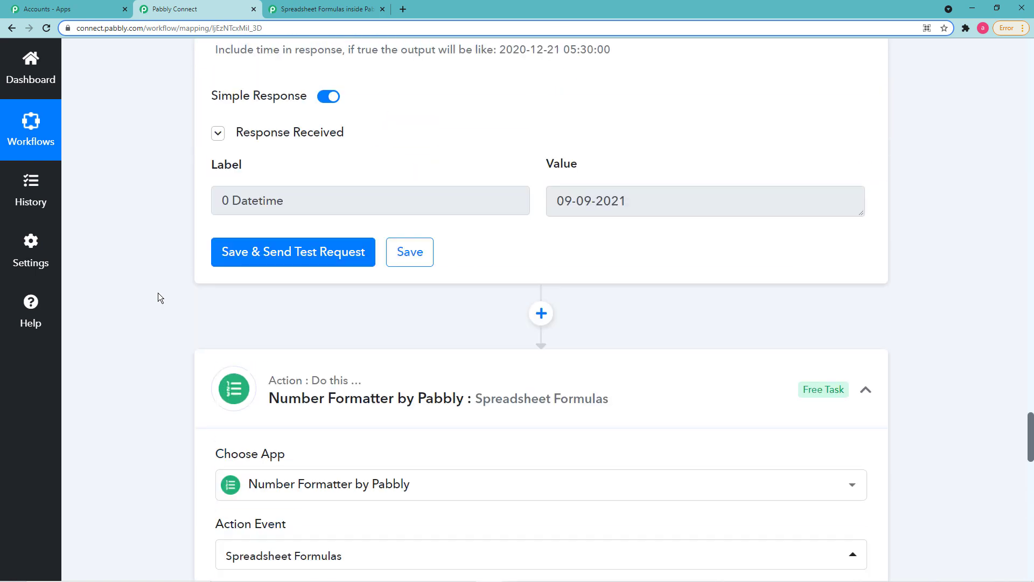
# Review the -2 days date calculation and the Current Date step's response leading to the Number Formatter step
pyautogui.scroll(12, 157, 293)
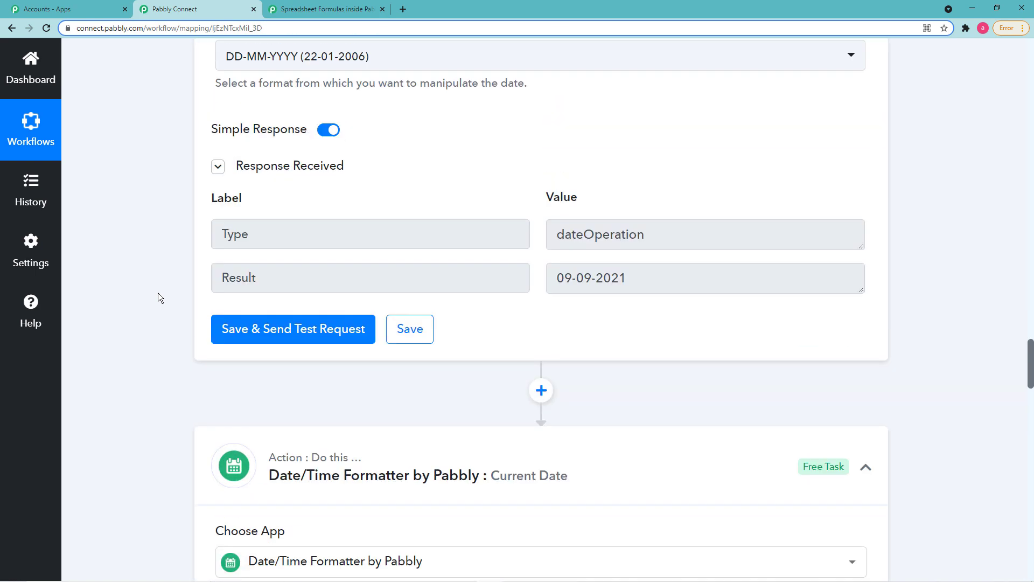
pyautogui.scroll(8, 157, 292)
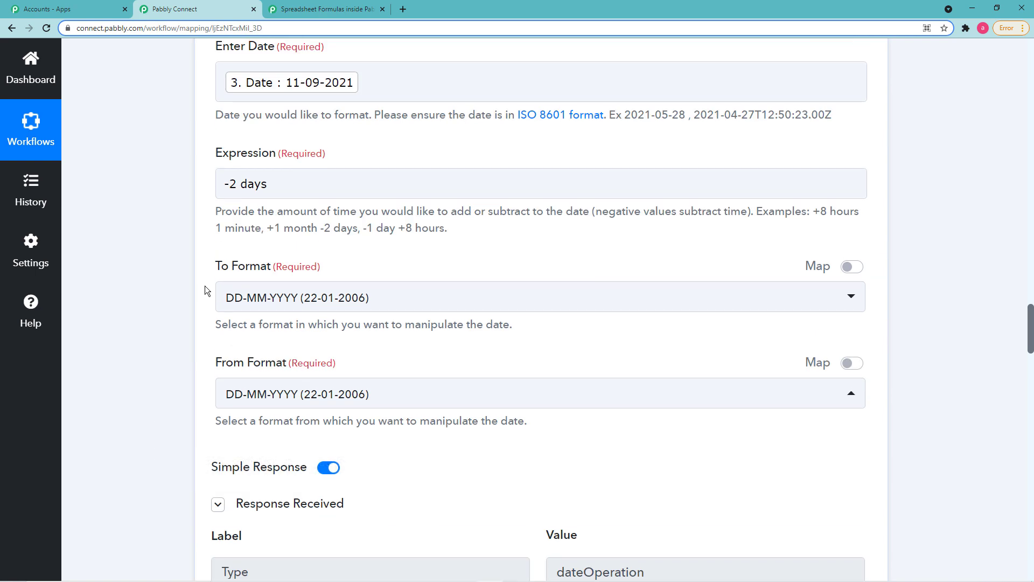
pyautogui.scroll(-2, 204, 291)
pyautogui.scroll(1, 204, 290)
pyautogui.scroll(-14, 205, 290)
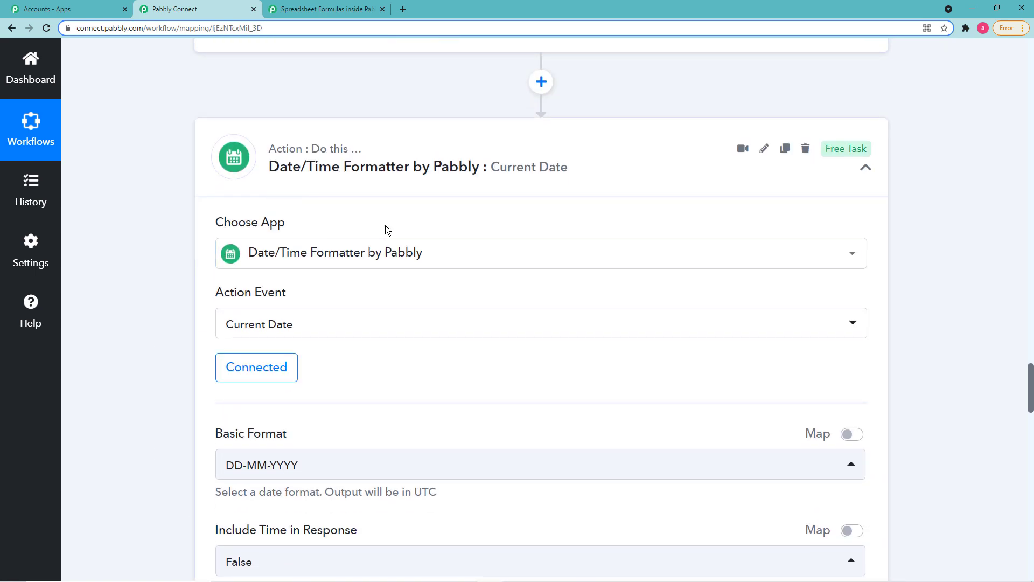
pyautogui.scroll(-12, 424, 231)
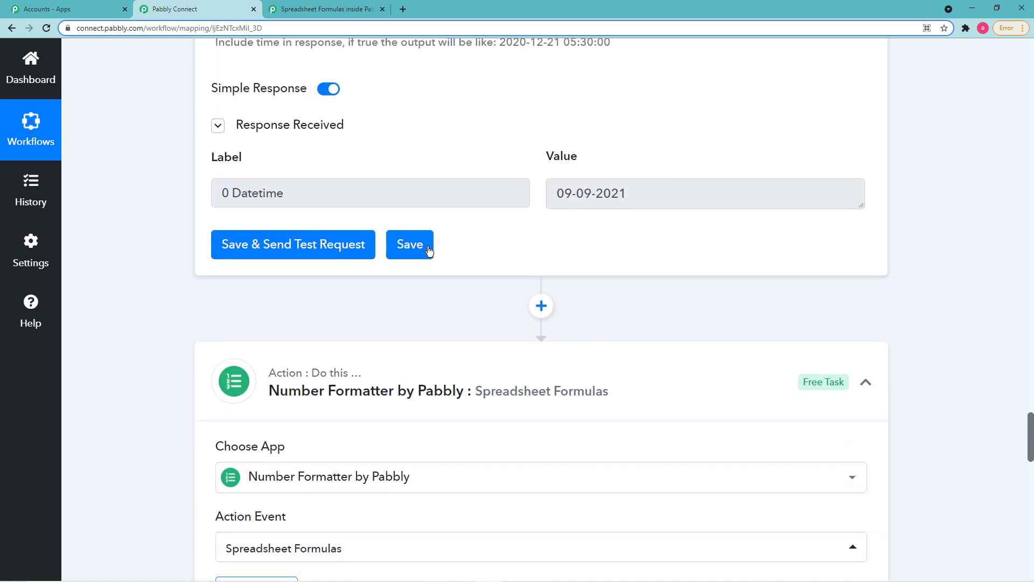
pyautogui.scroll(-14, 543, 251)
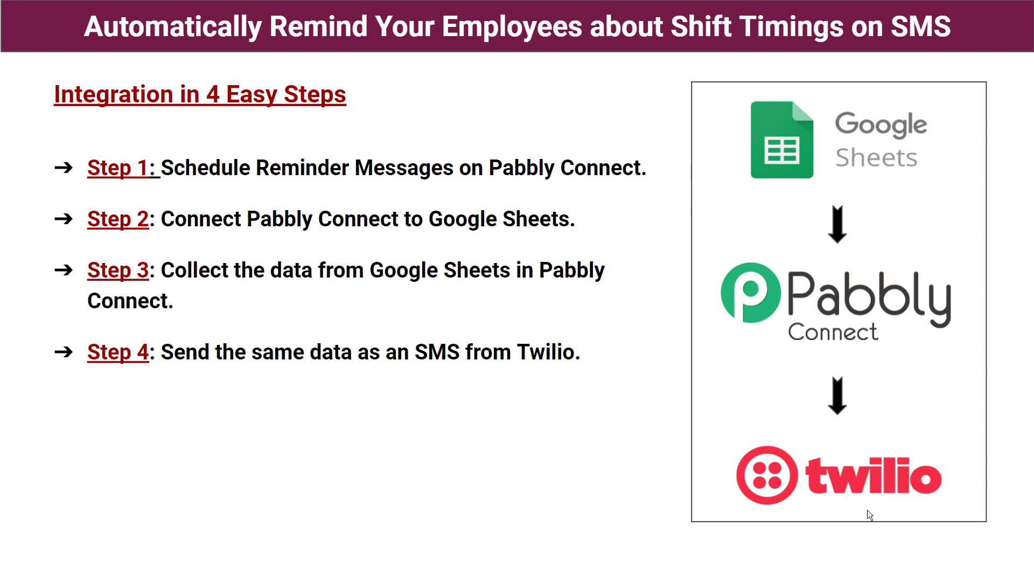
# Add an action step after the Filter, choosing Twilio as its app and Send SMS Message as the action event
pyautogui.hotkey('alt', 'Tab')
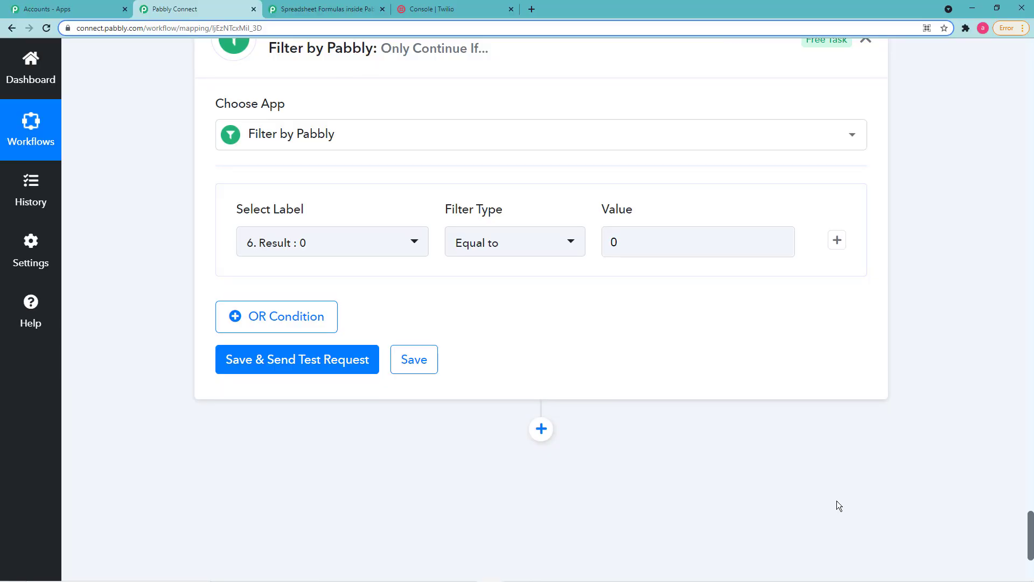
pyautogui.click(541, 430)
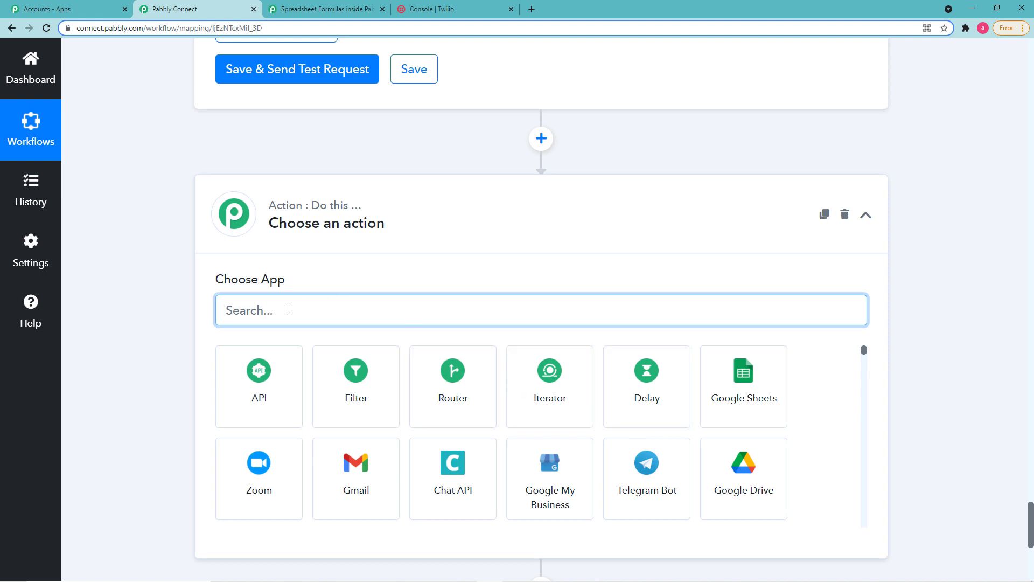
pyautogui.write('t')
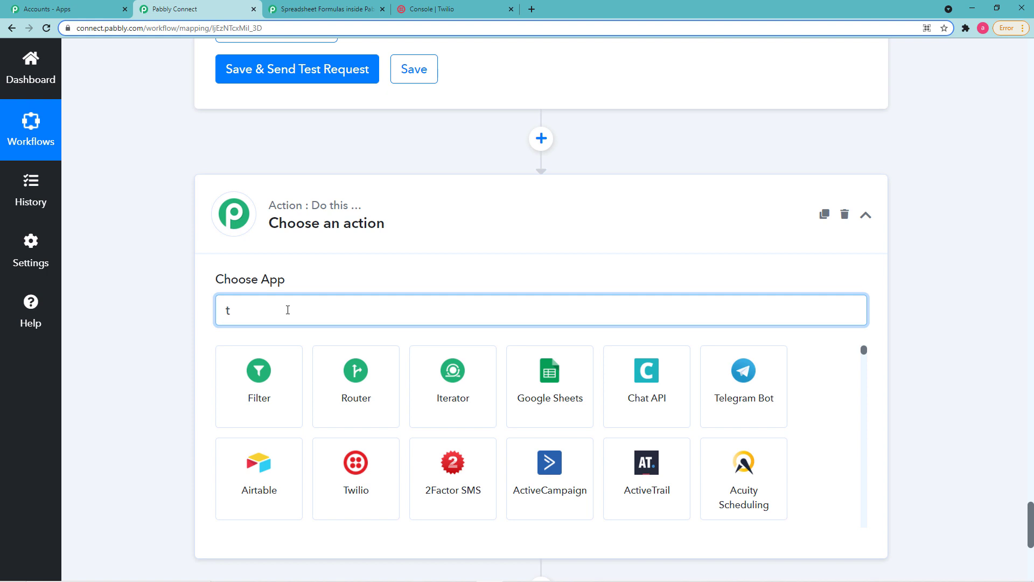
pyautogui.click(356, 463)
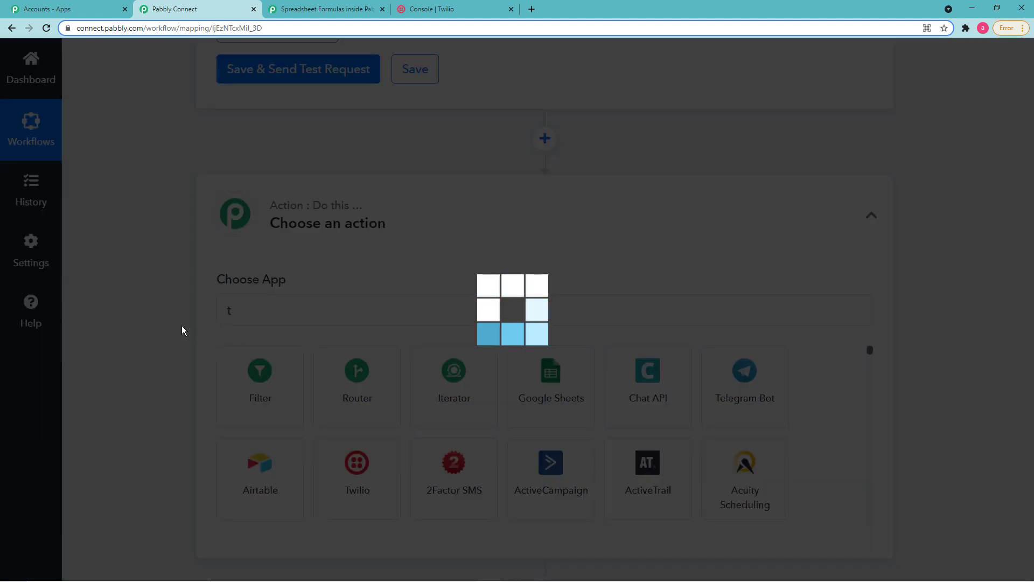
pyautogui.scroll(-2, 182, 325)
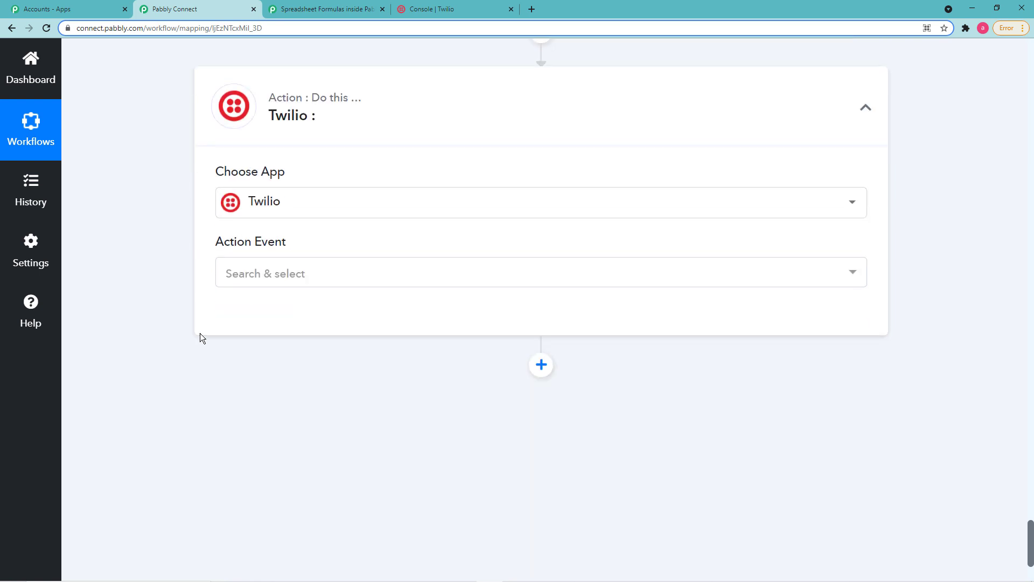
pyautogui.click(322, 280)
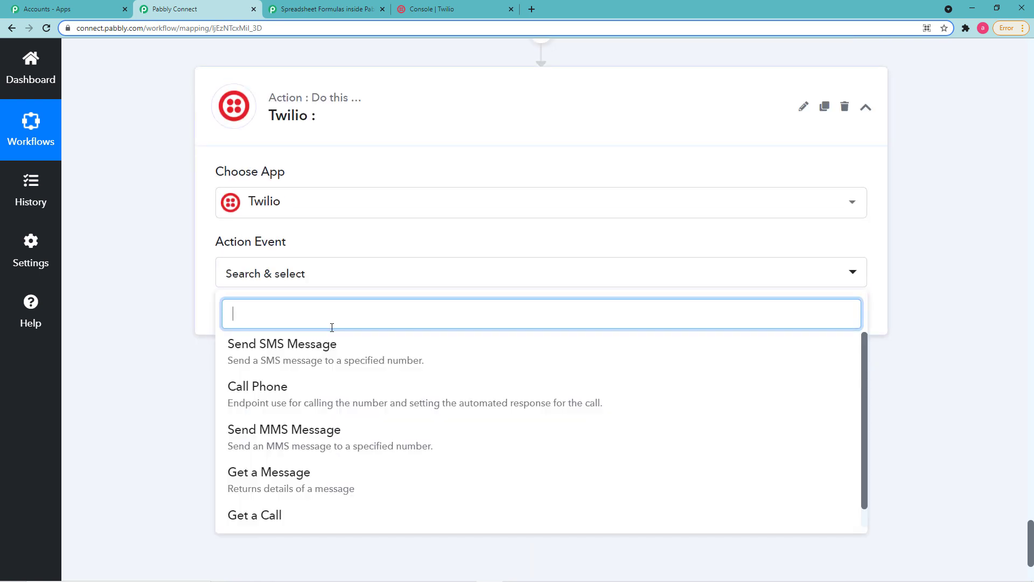
pyautogui.click(289, 356)
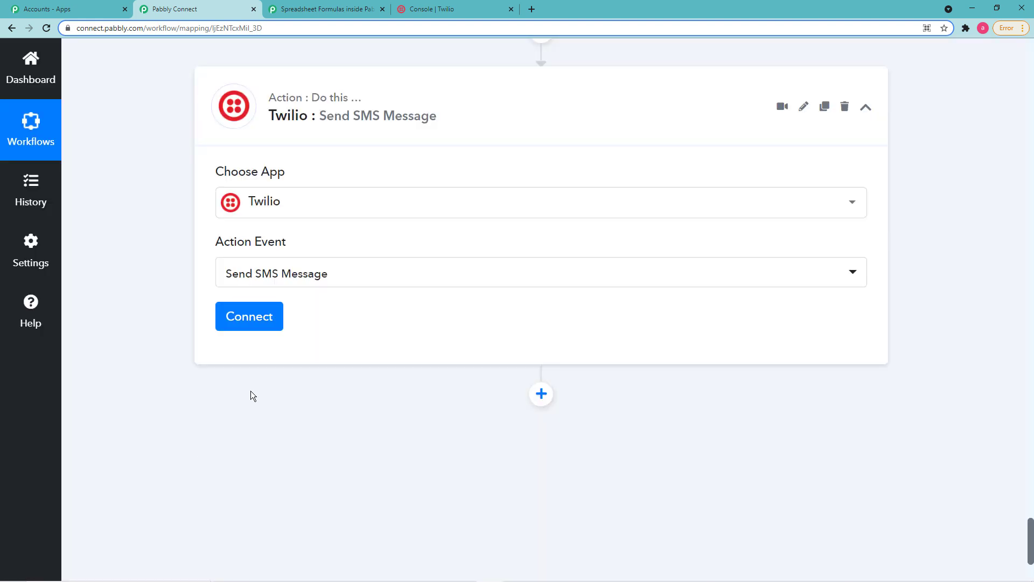
# Start connecting the Twilio step with a new connection instead of an existing one
pyautogui.click(250, 329)
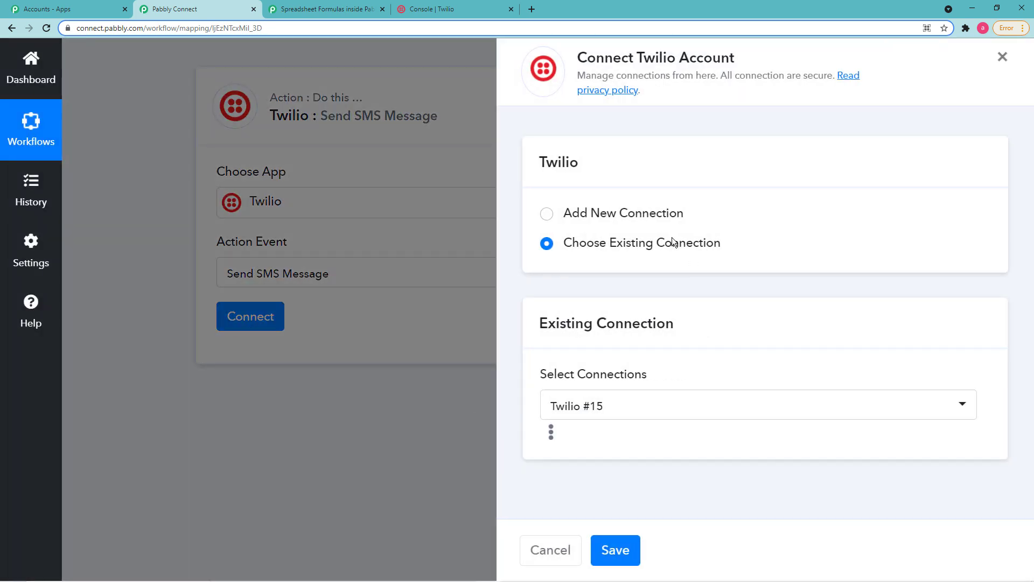
pyautogui.click(549, 219)
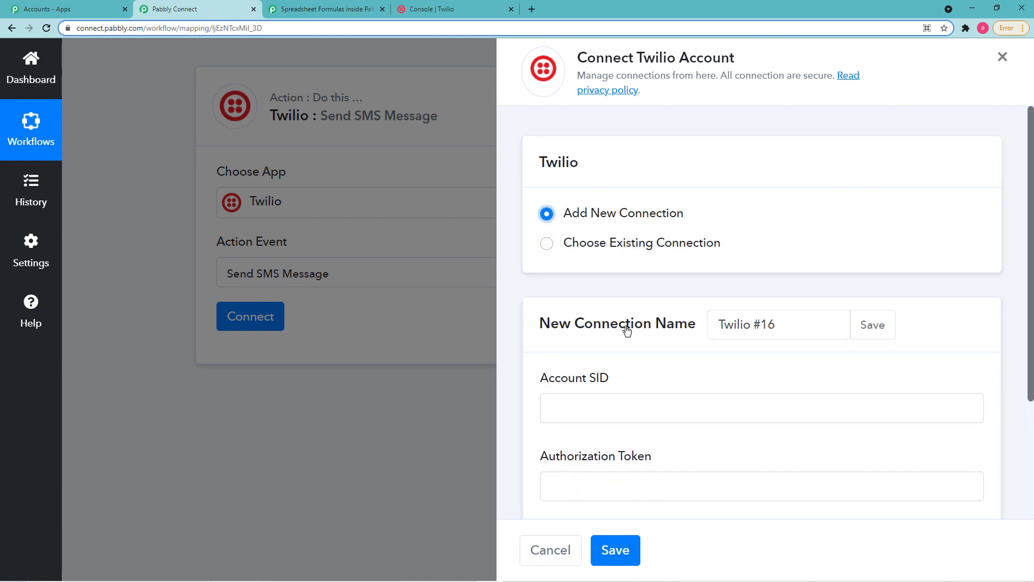
pyautogui.scroll(-2, 625, 330)
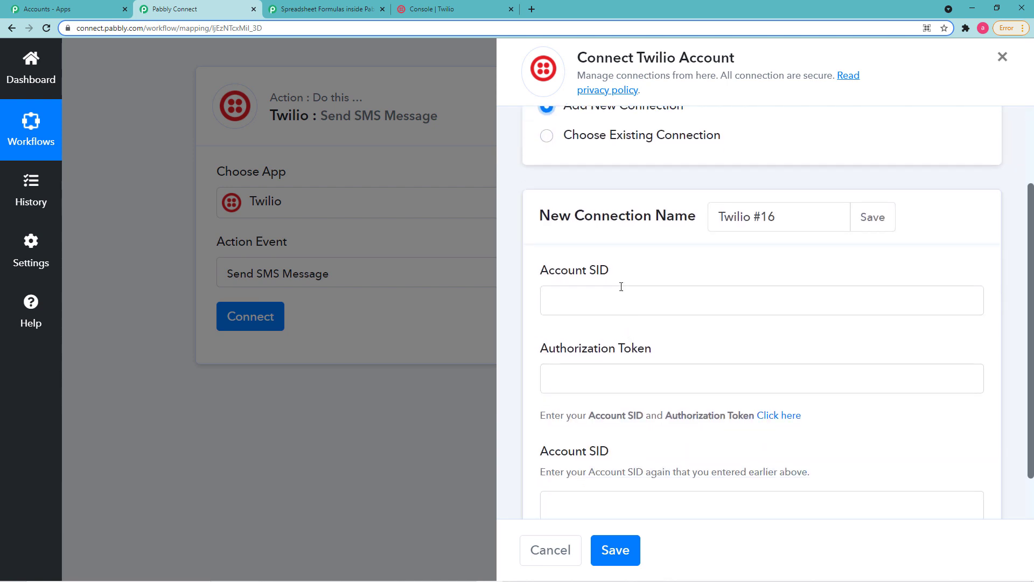
pyautogui.scroll(-1, 625, 285)
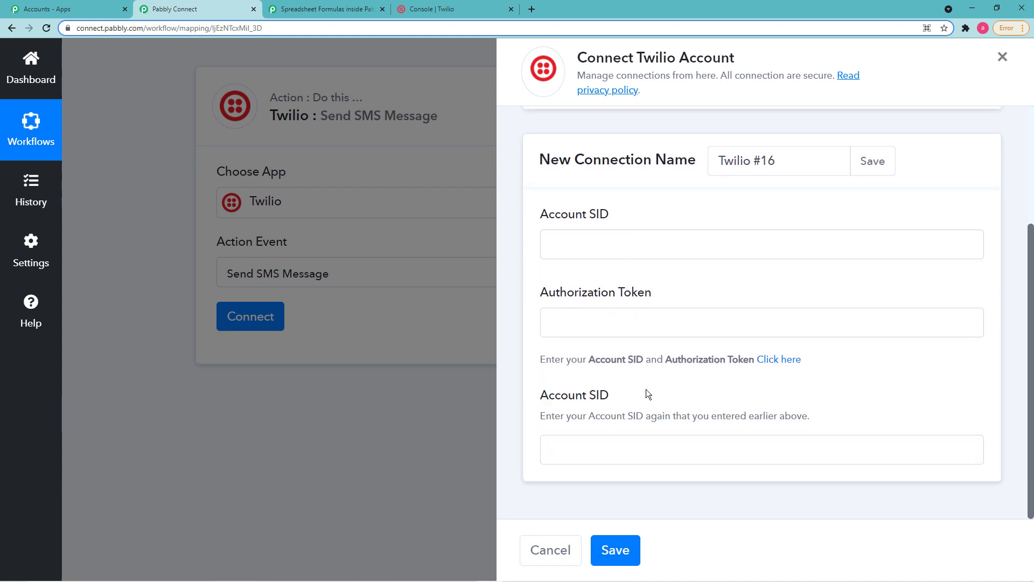
# Copy the Account SID from the Twilio console and paste it into both Account SID fields of the new connection
pyautogui.click(476, 10)
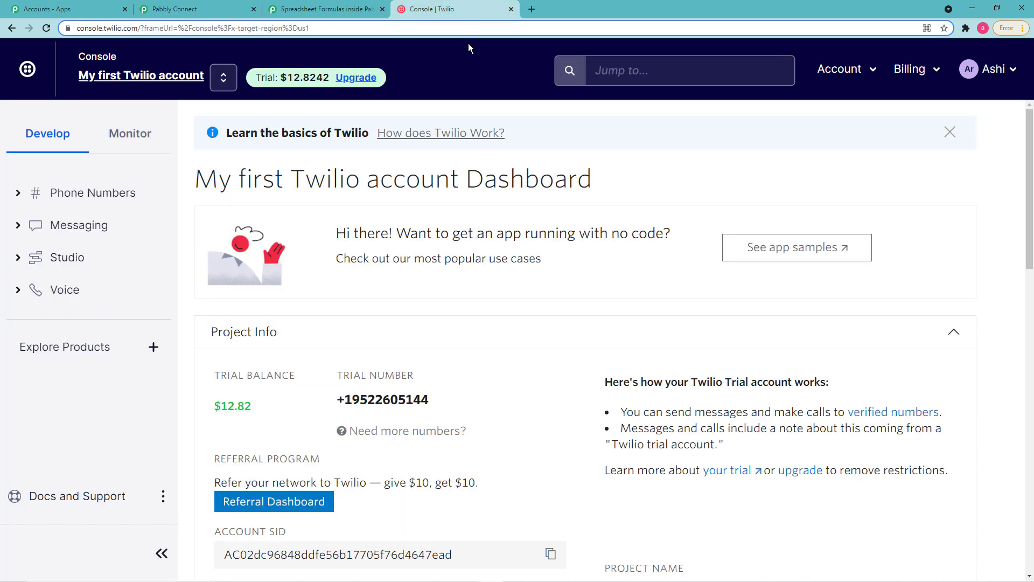
pyautogui.scroll(-4, 442, 215)
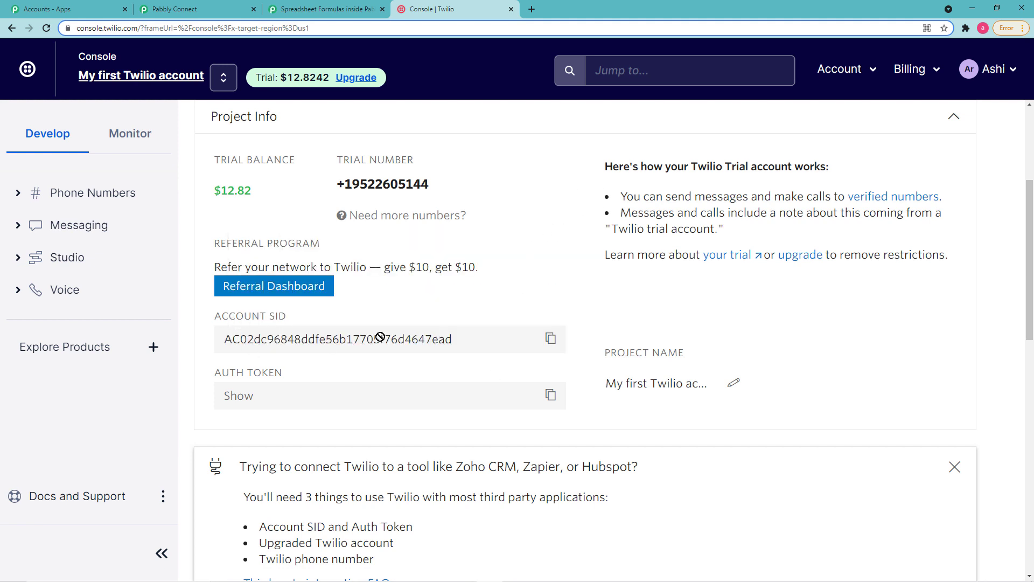
pyautogui.click(551, 338)
pyautogui.click(221, 11)
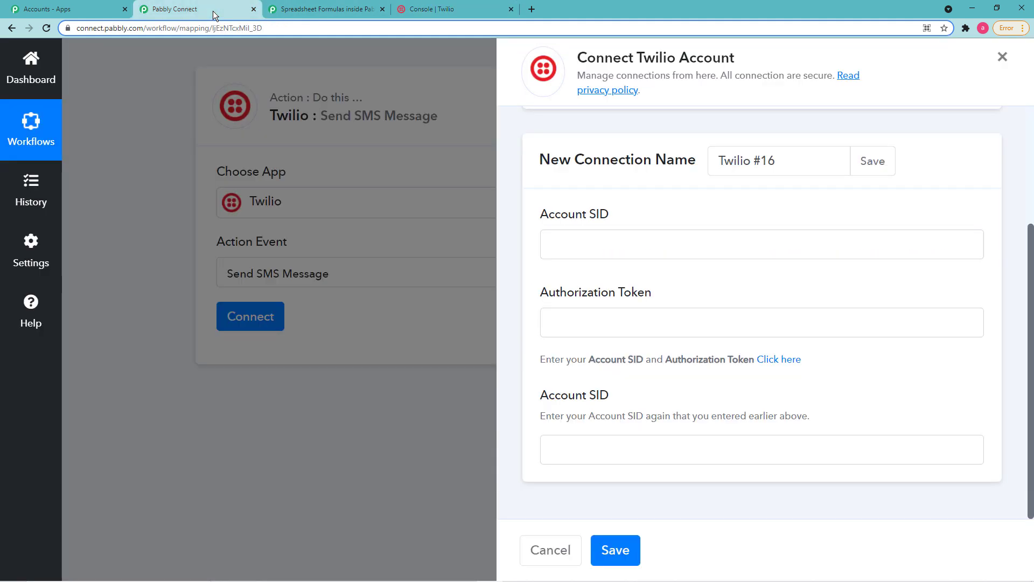
pyautogui.rightClick(575, 247)
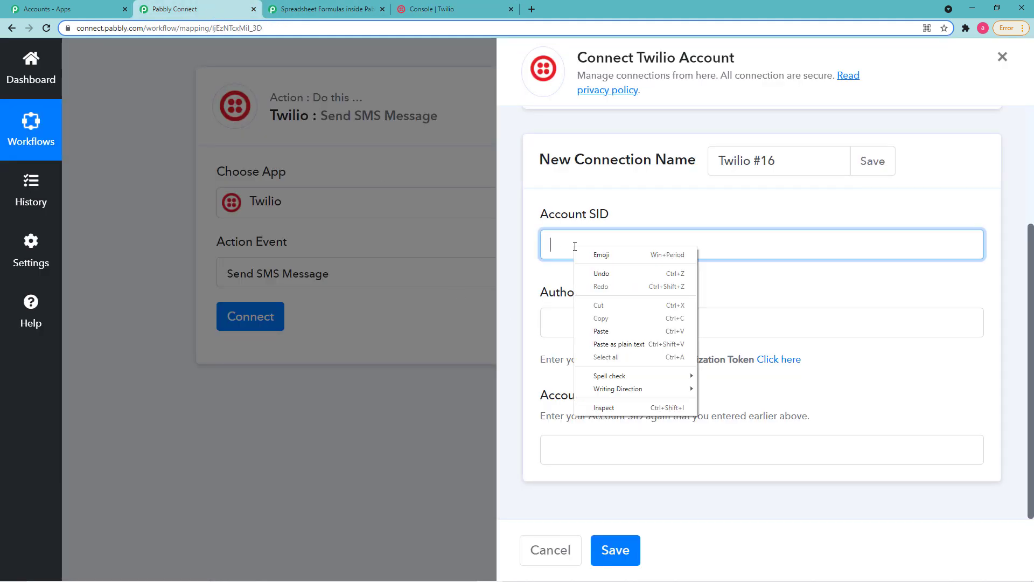
pyautogui.click(597, 326)
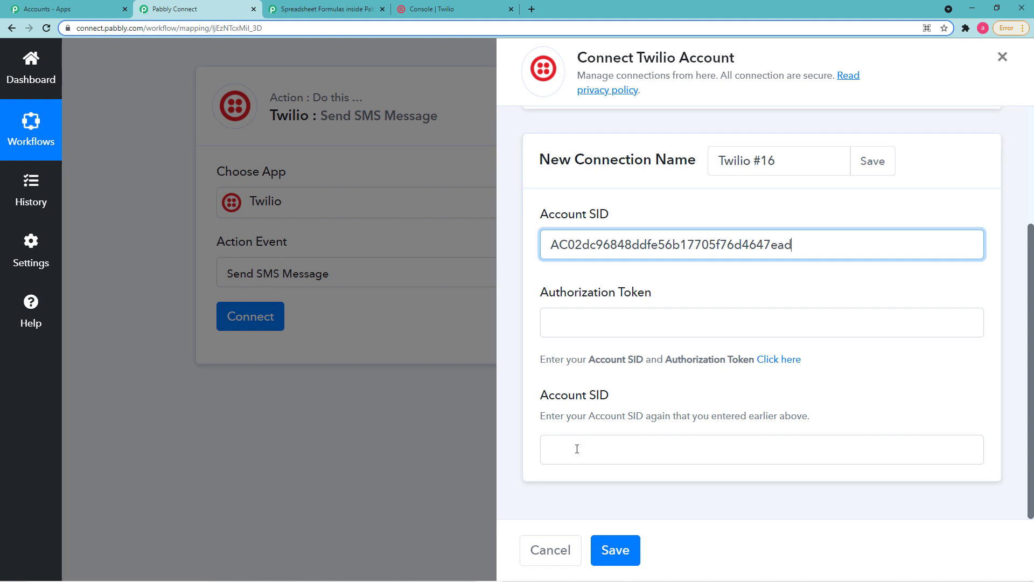
pyautogui.rightClick(547, 448)
pyautogui.click(604, 364)
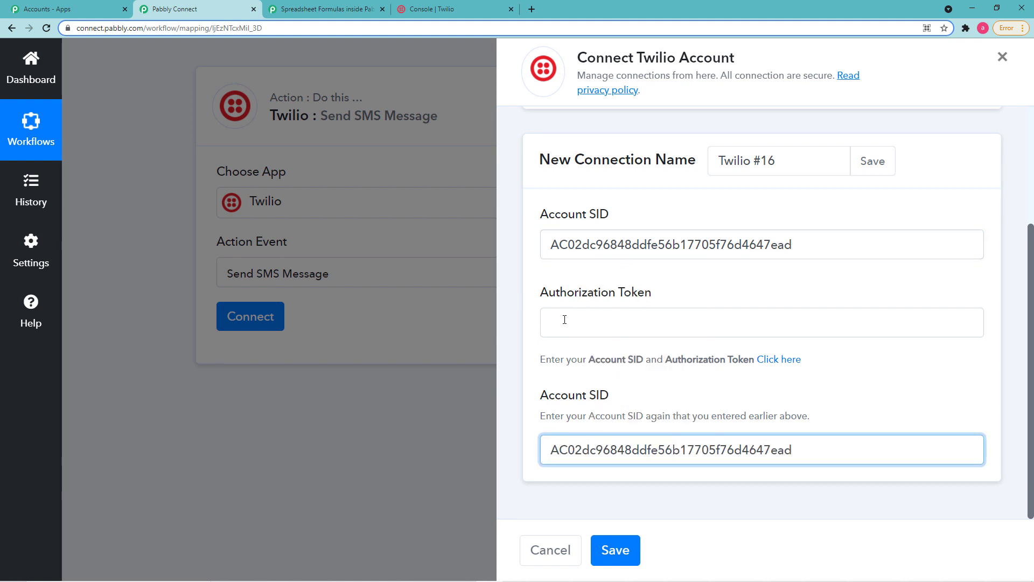
# Reveal and copy the auth token in the Twilio console, paste it as the connection's Authorization Token, and save the connection
pyautogui.click(457, 5)
pyautogui.scroll(-2, 414, 294)
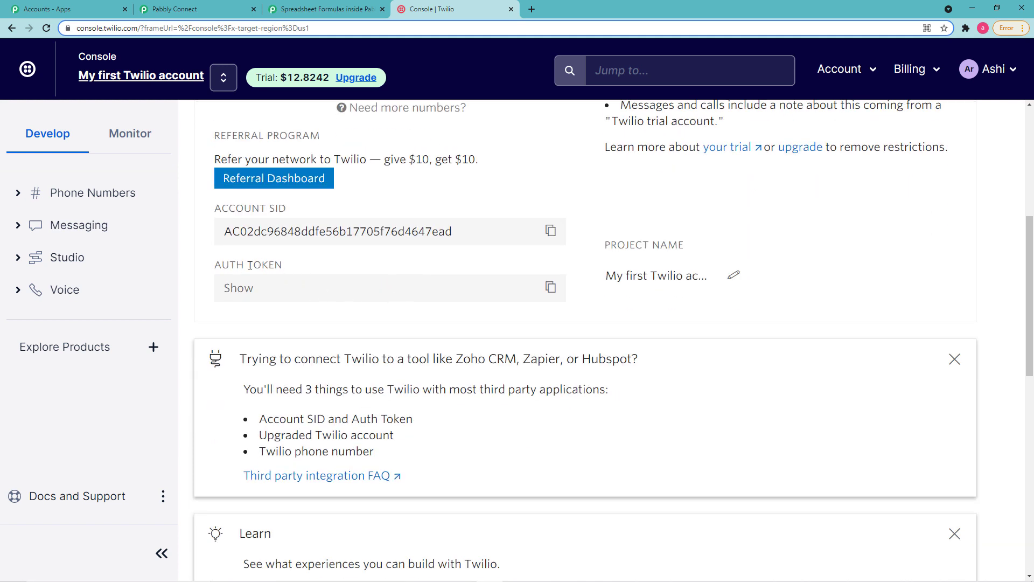
pyautogui.click(239, 289)
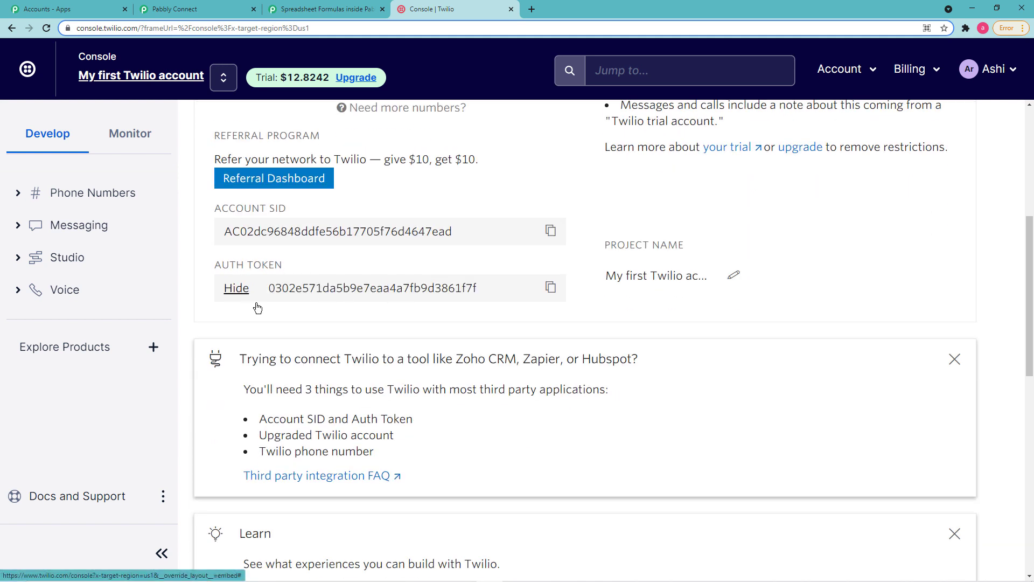
pyautogui.click(550, 288)
pyautogui.click(341, 9)
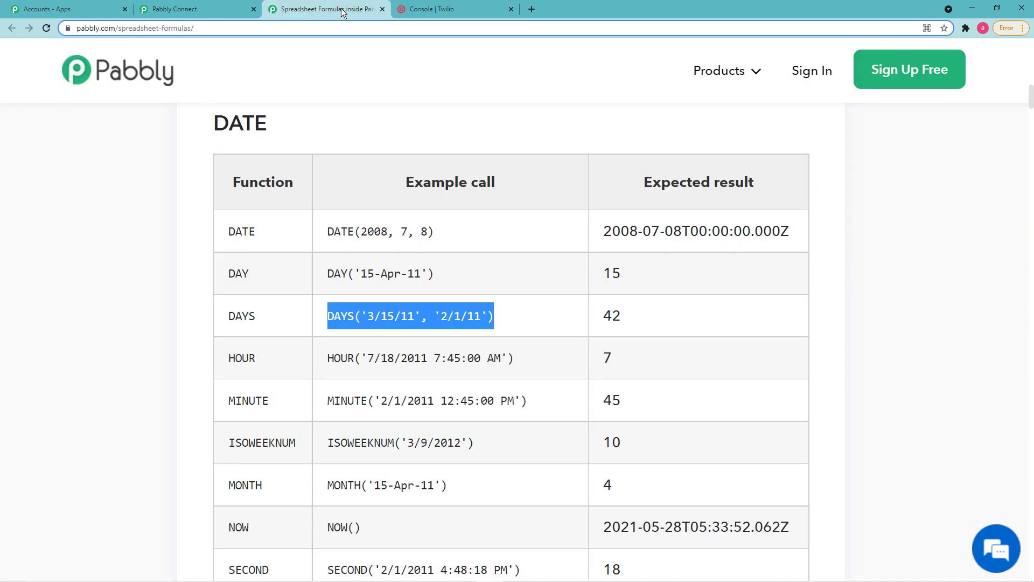
pyautogui.click(201, 13)
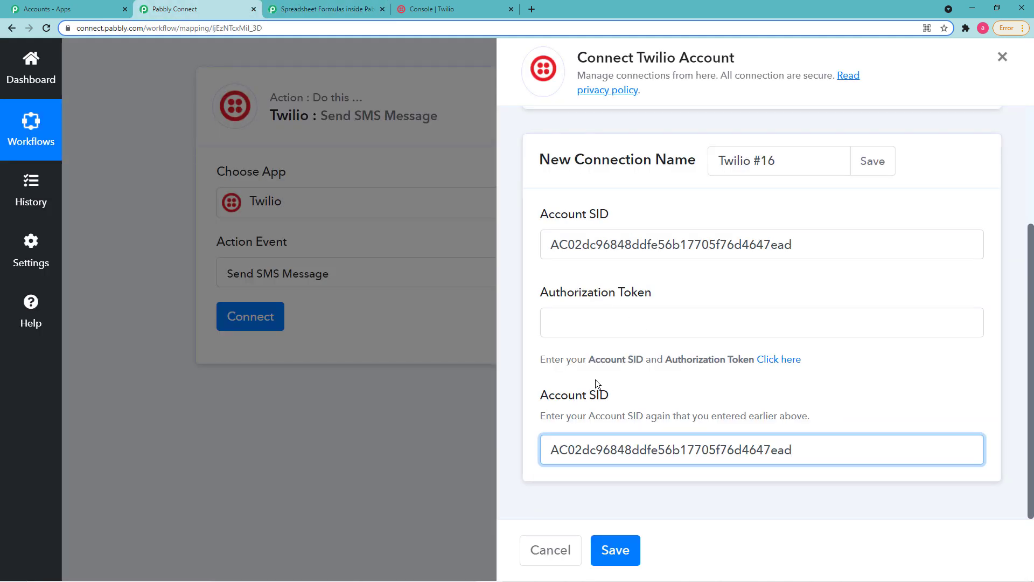
pyautogui.rightClick(606, 320)
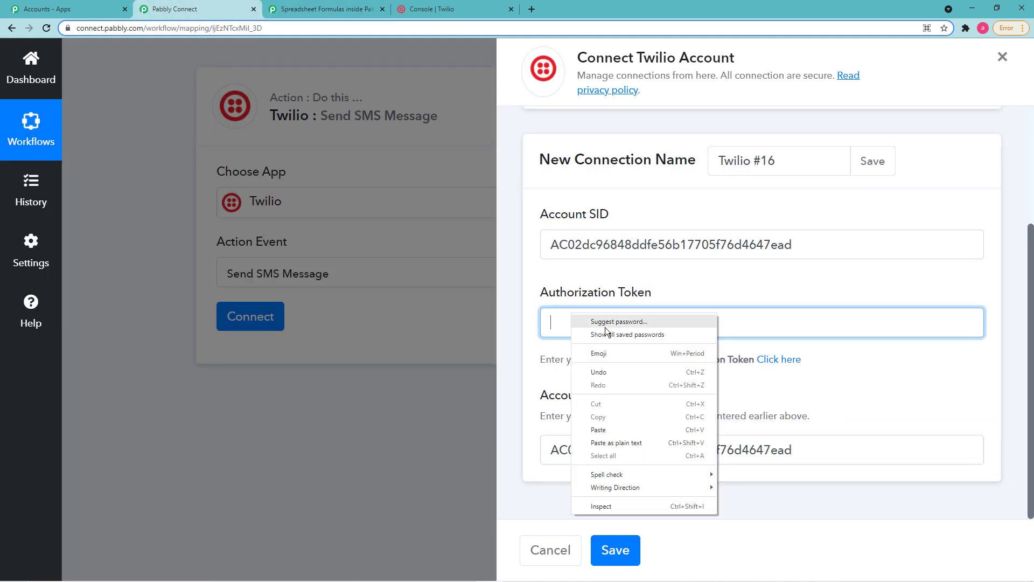
pyautogui.click(599, 430)
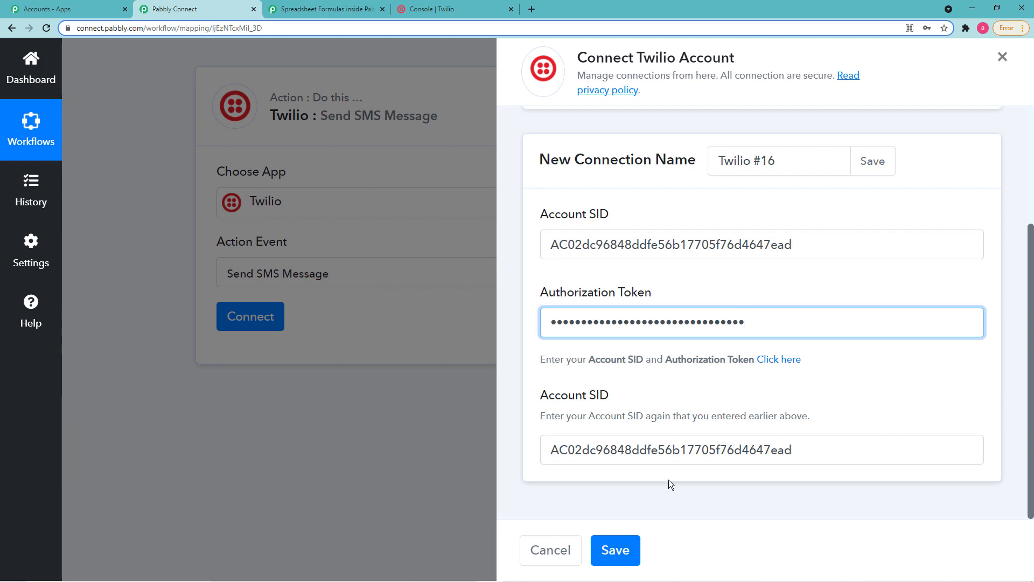
pyautogui.click(615, 549)
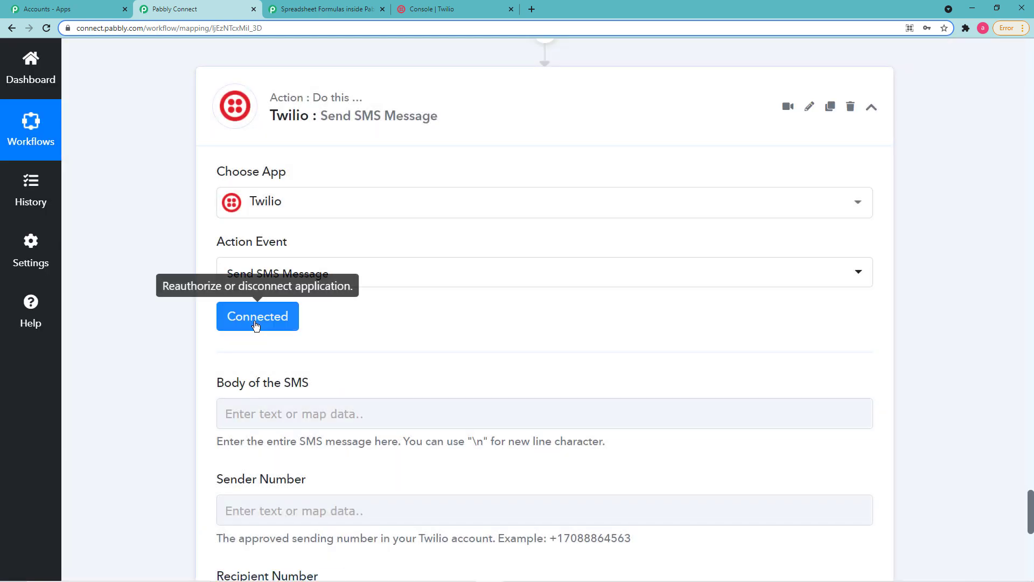
# Begin the Body of the SMS with "Hello dear" followed by the Employee Name mapped from the Iterator step
pyautogui.scroll(-2, 357, 318)
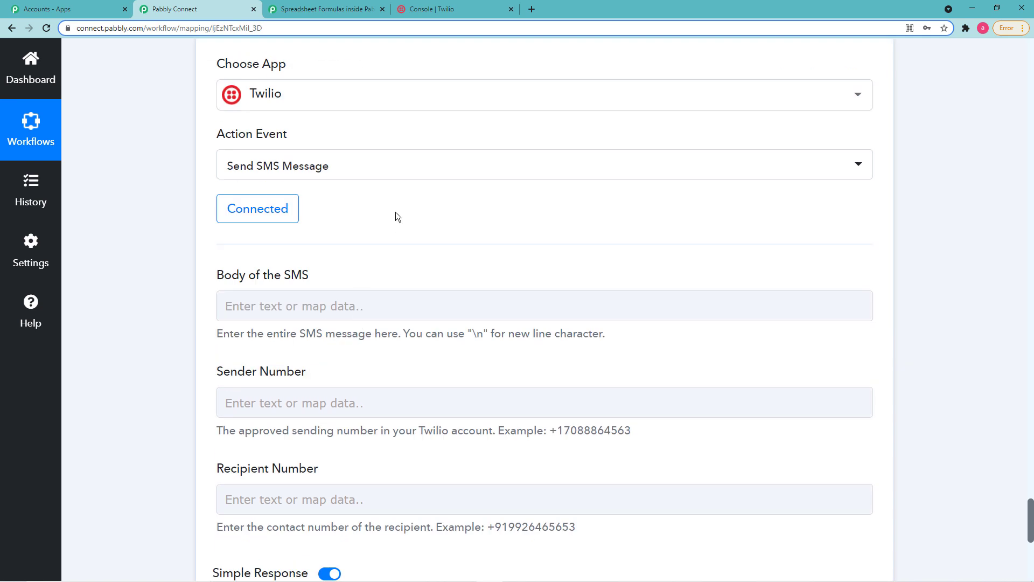
pyautogui.scroll(-2, 398, 216)
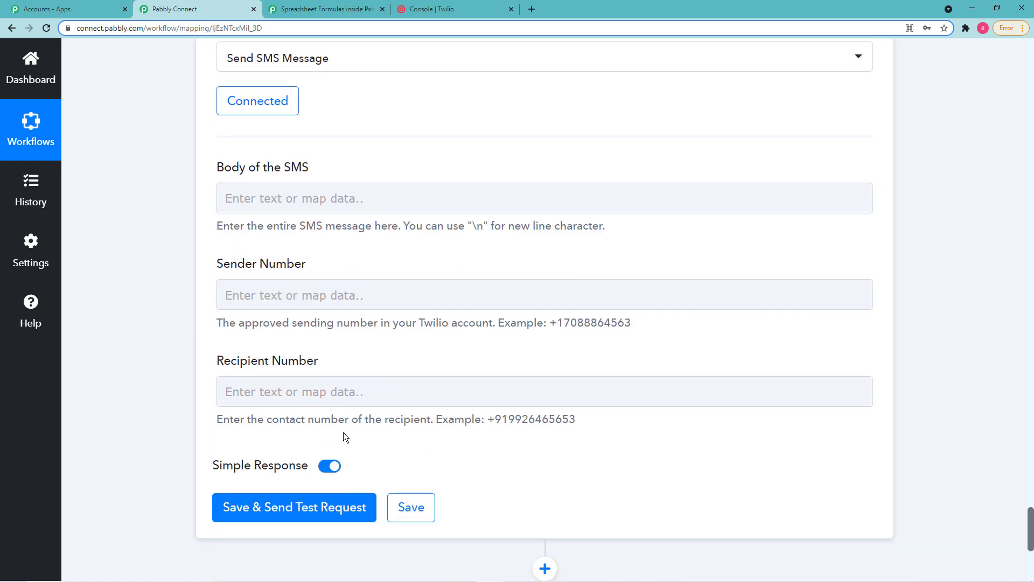
pyautogui.click(232, 189)
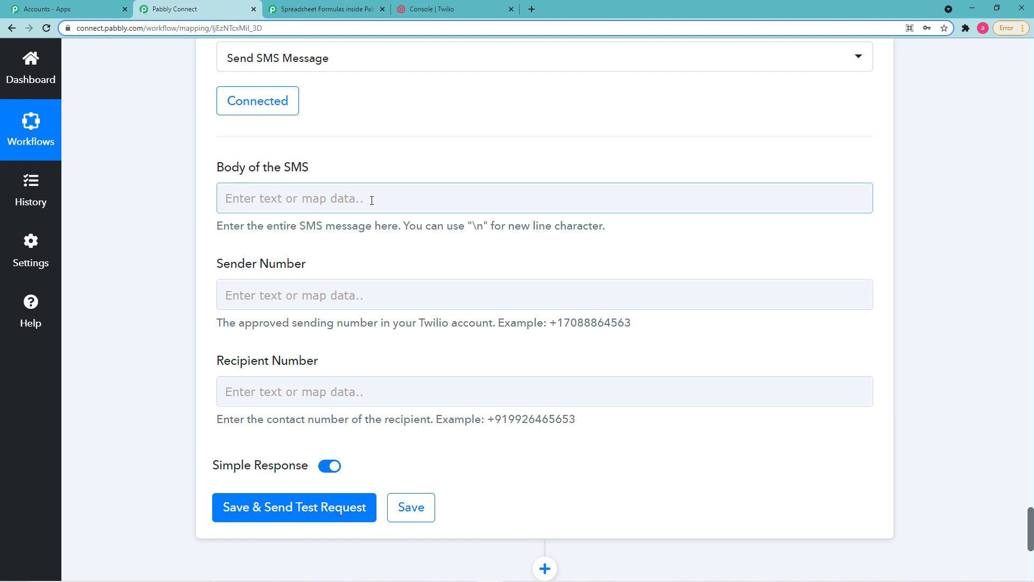
pyautogui.click(369, 248)
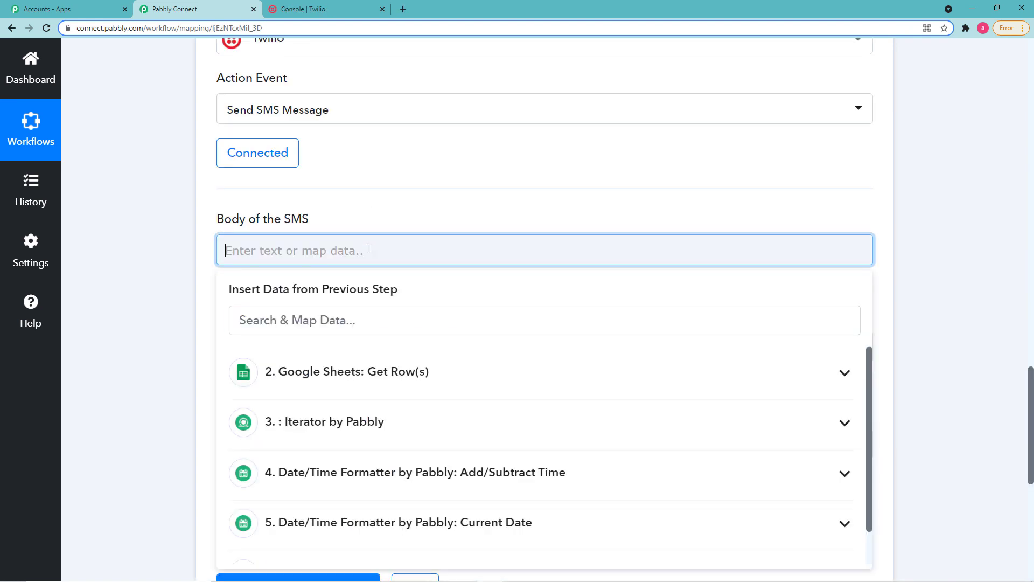
pyautogui.write('Hello dear')
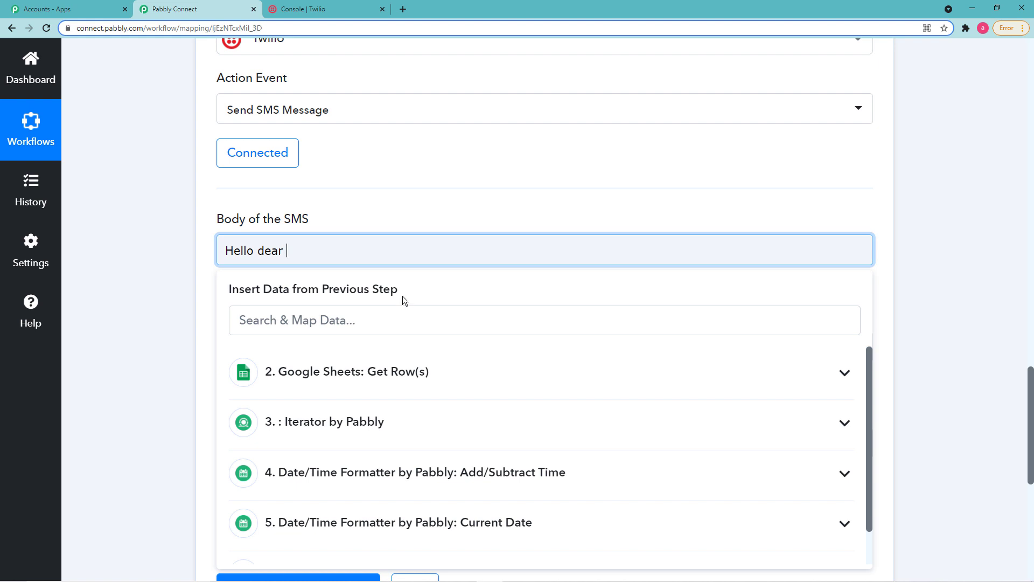
pyautogui.scroll(-1, 386, 425)
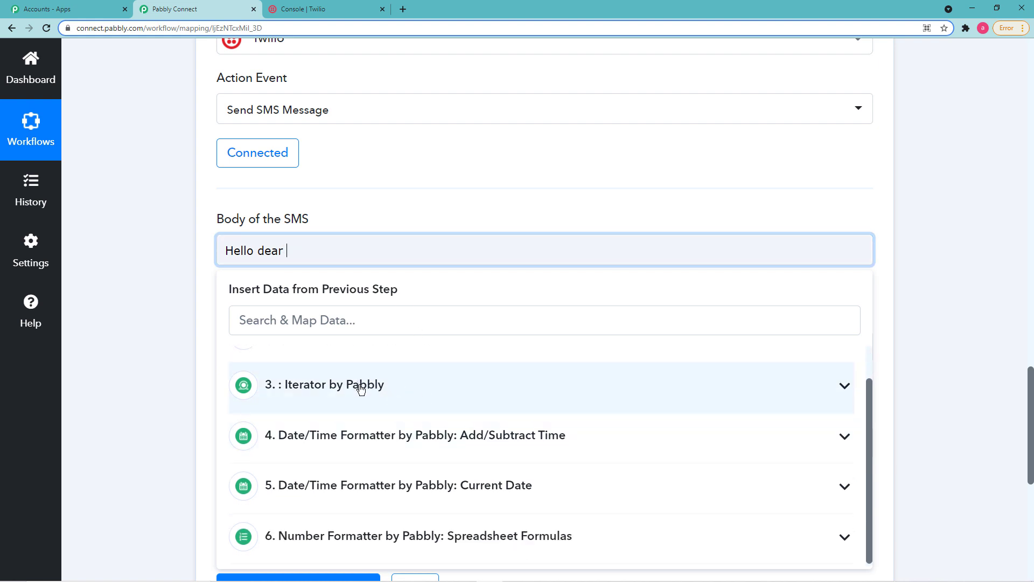
pyautogui.click(392, 390)
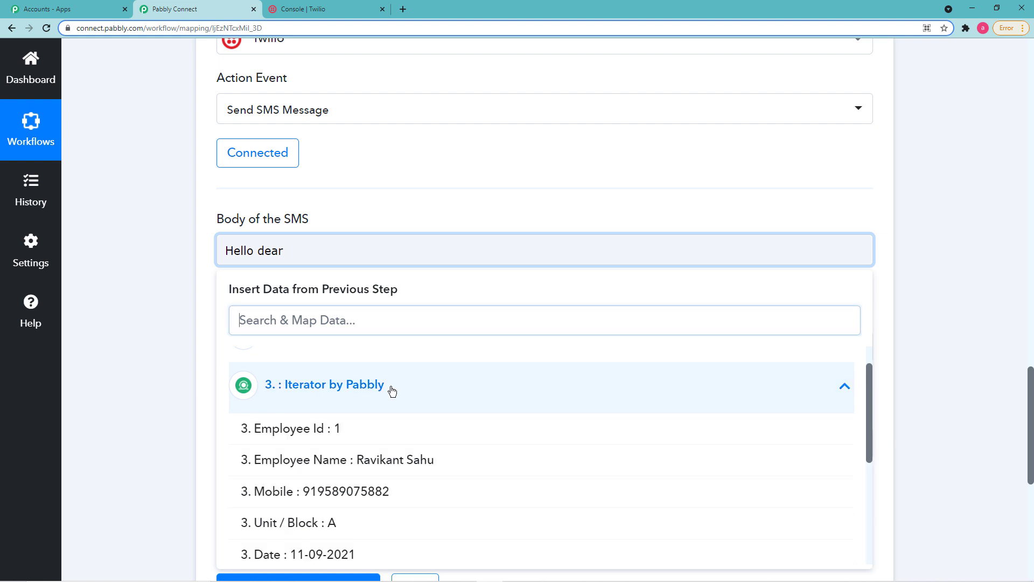
pyautogui.click(356, 461)
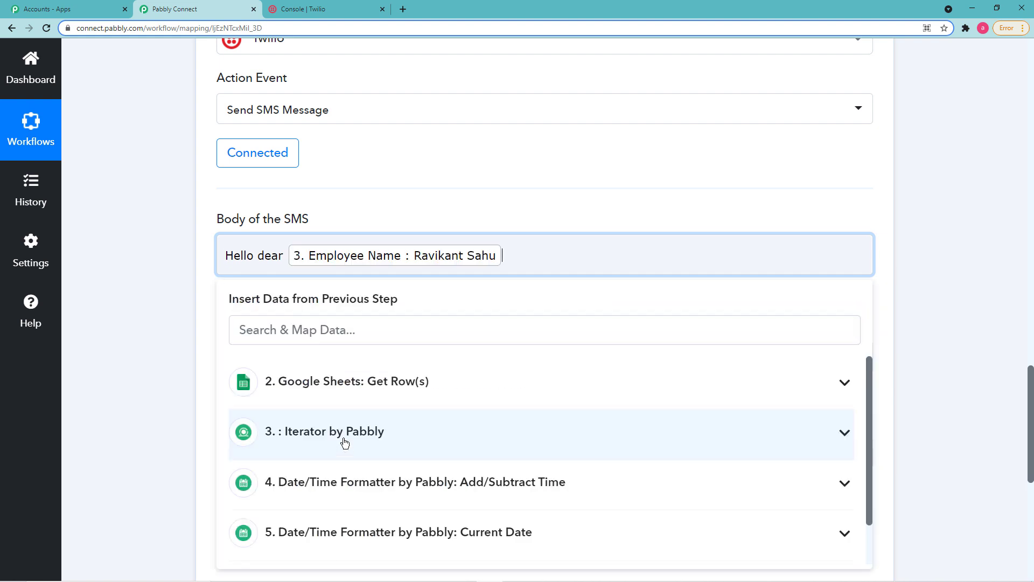
pyautogui.click(180, 279)
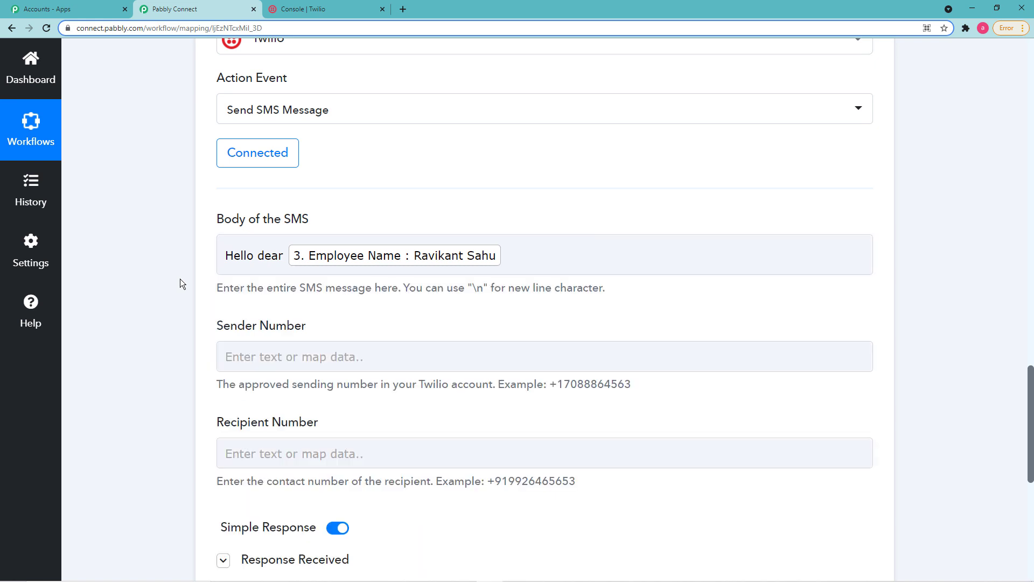
# Complete the SMS body with \n-separated lines giving the mapped Date and Shift Timing, "Please keep take care of the new timings." and "Regards\n Pabbly"
pyautogui.click(516, 254)
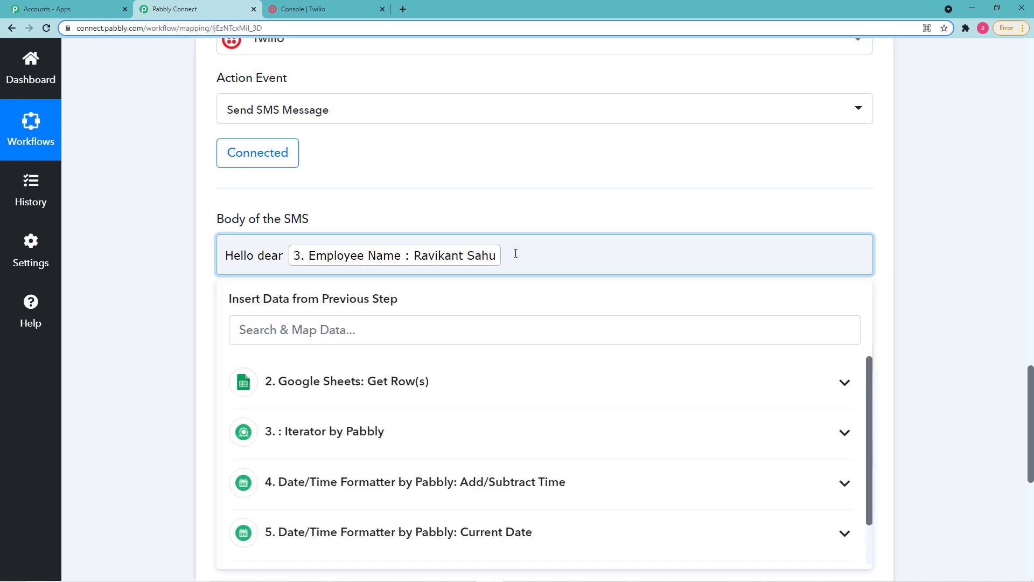
pyautogui.click(172, 274)
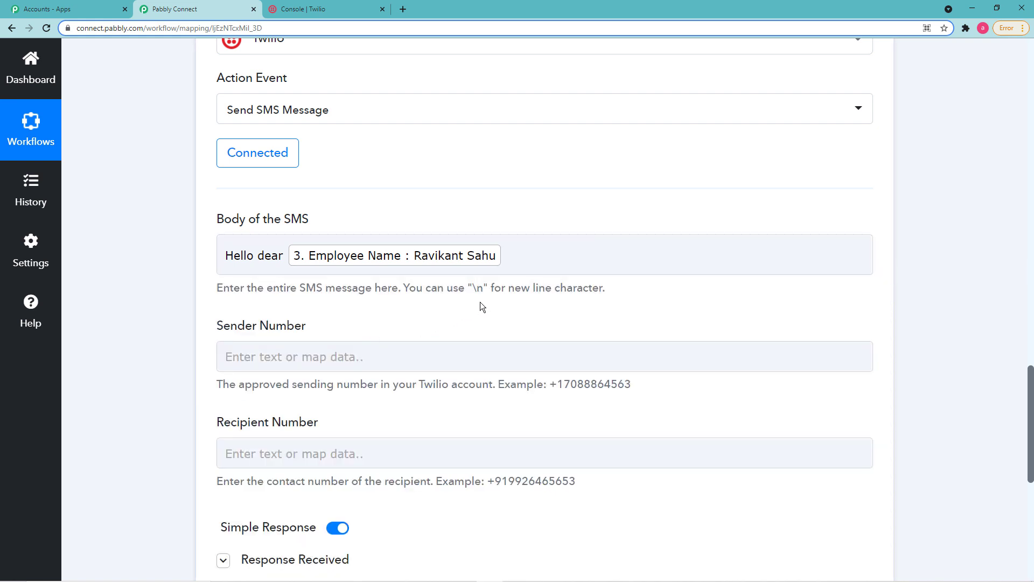
pyautogui.moveTo(473, 291); pyautogui.dragTo(483, 291)
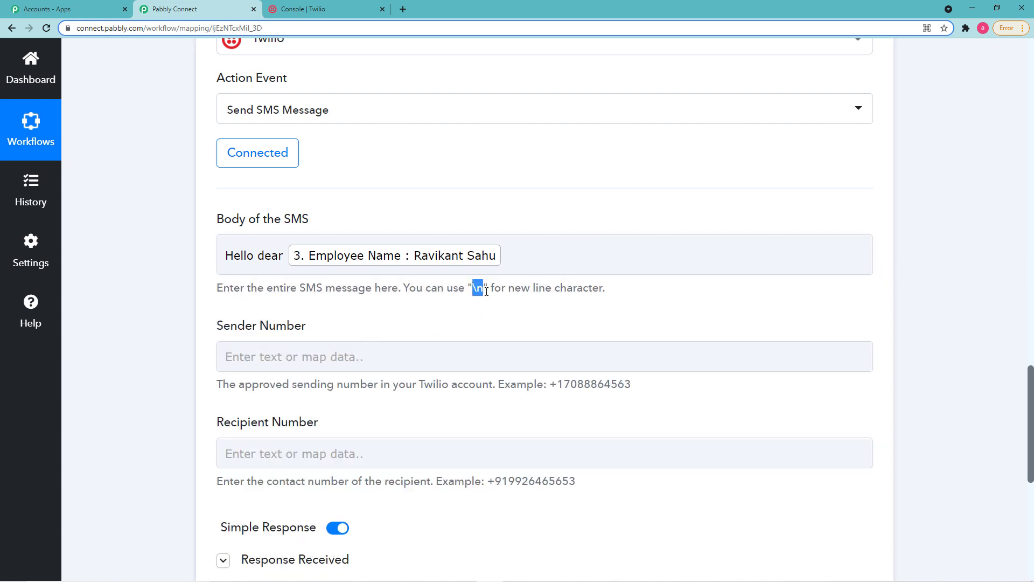
pyautogui.click(508, 258)
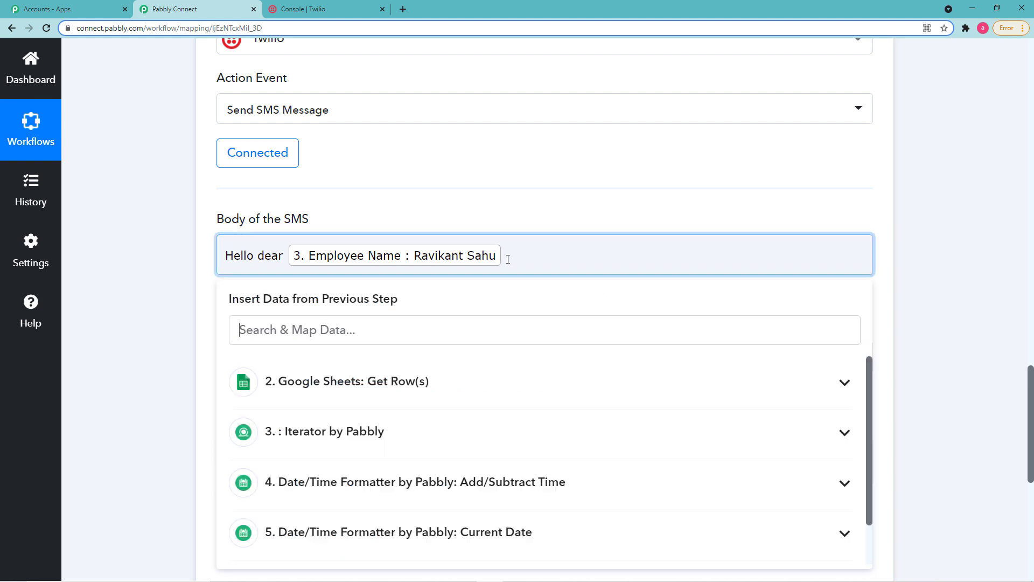
pyautogui.write('\\n')
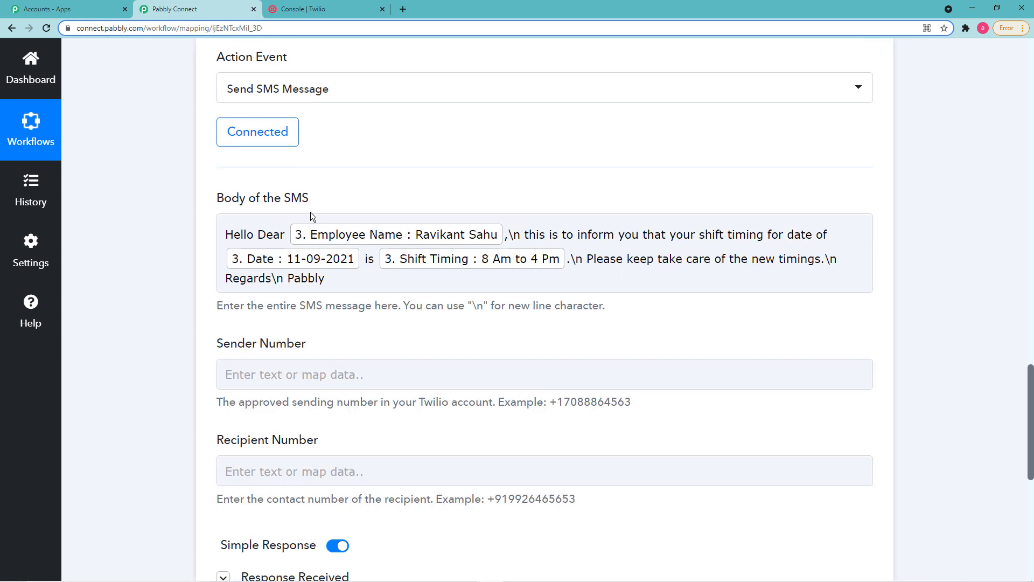
# Copy the trial phone number from the Twilio console and paste it as the Sender Number of the SMS step
pyautogui.scroll(-2, 309, 345)
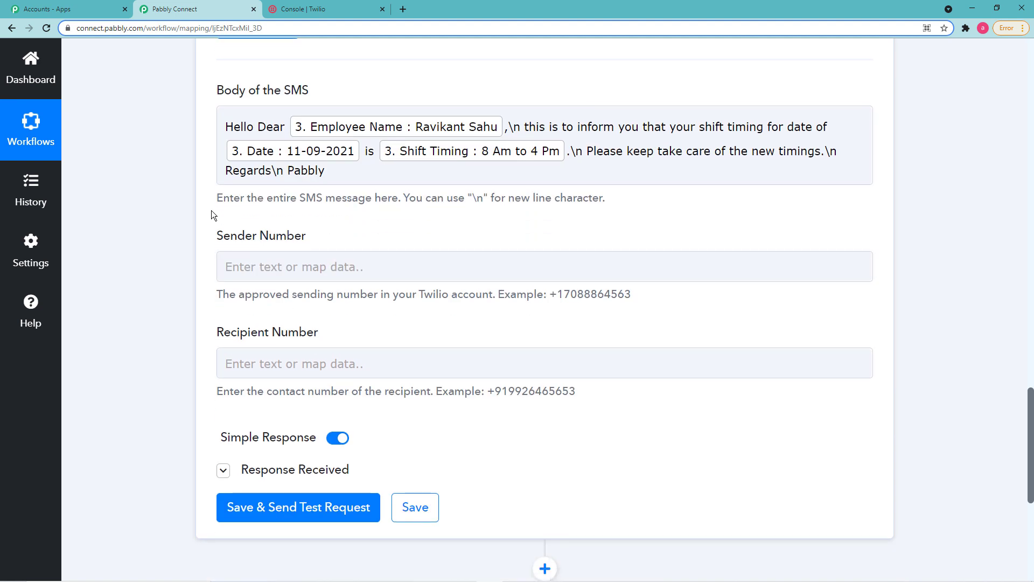
pyautogui.click(330, 9)
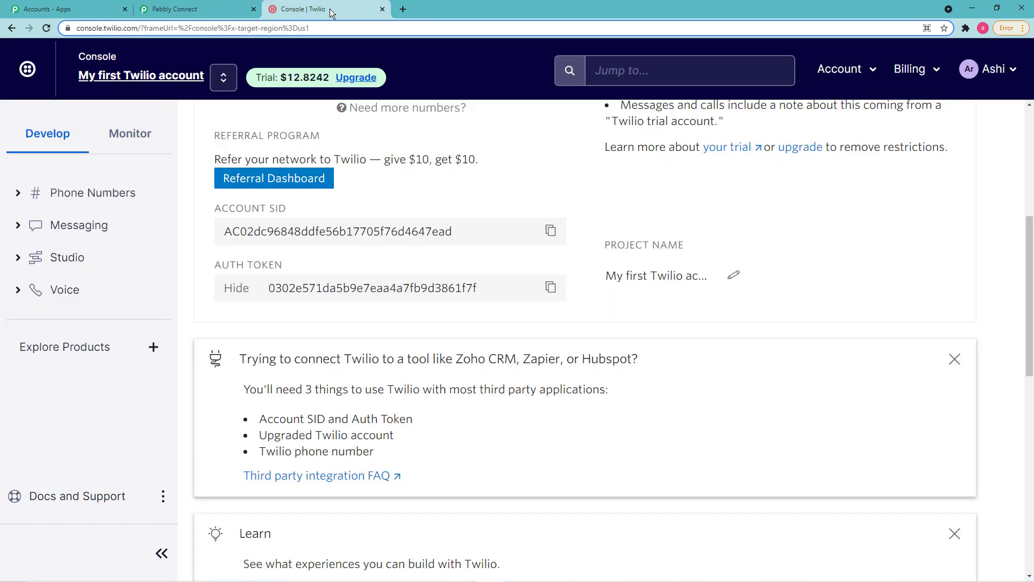
pyautogui.scroll(2, 493, 231)
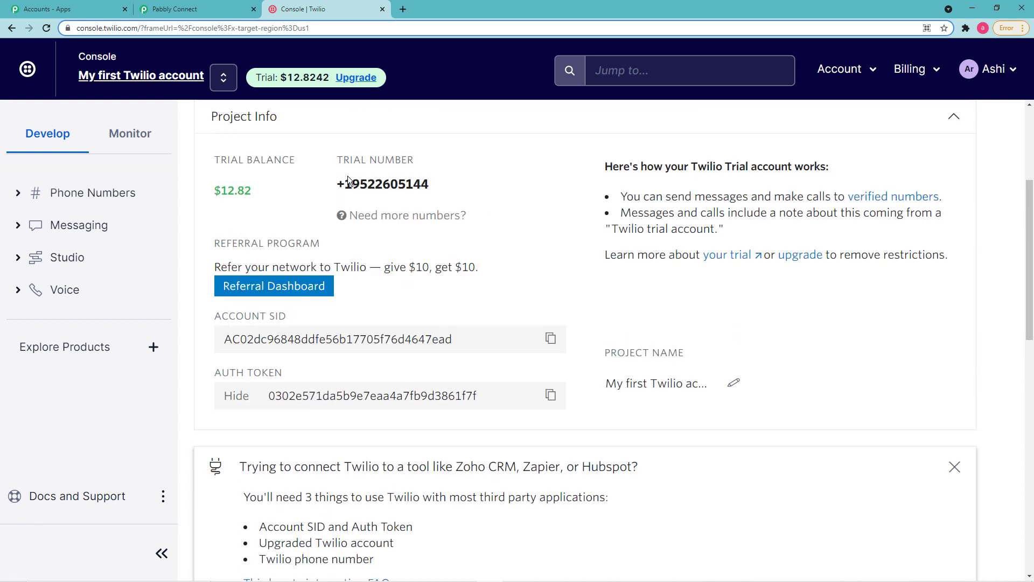
pyautogui.moveTo(339, 184); pyautogui.dragTo(437, 189)
pyautogui.rightClick(411, 187)
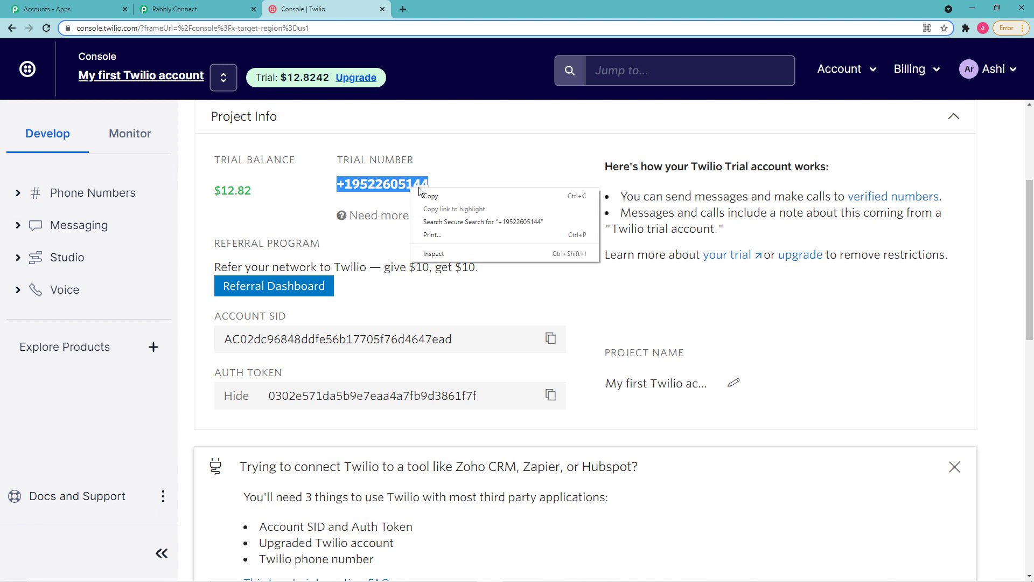
pyautogui.click(430, 195)
pyautogui.click(205, 7)
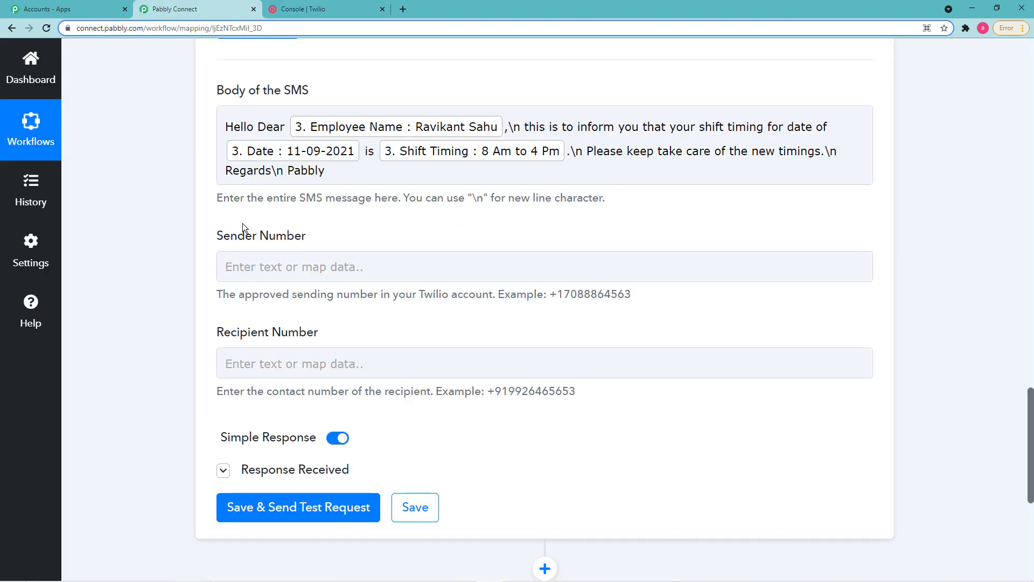
pyautogui.rightClick(245, 266)
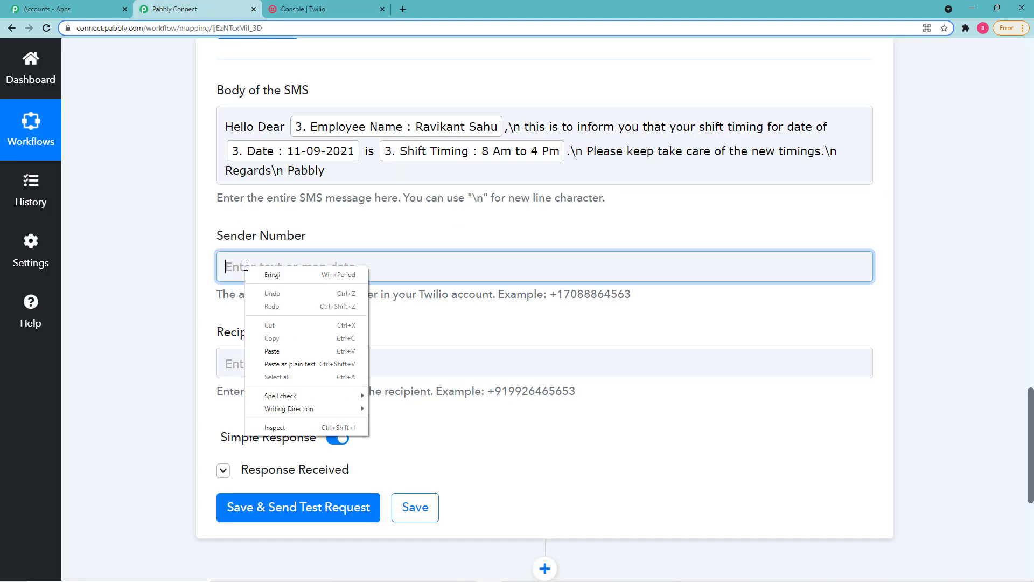
pyautogui.click(272, 351)
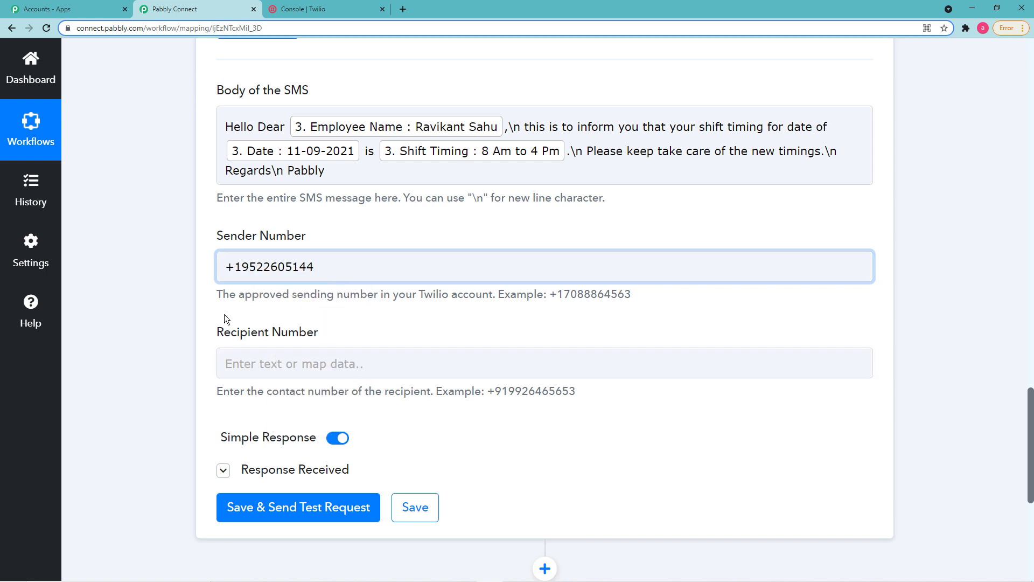
pyautogui.click(149, 313)
# Map the Recipient Number to the Mobile field from the Iterator step, prefixed with a plus sign
pyautogui.scroll(-2, 296, 353)
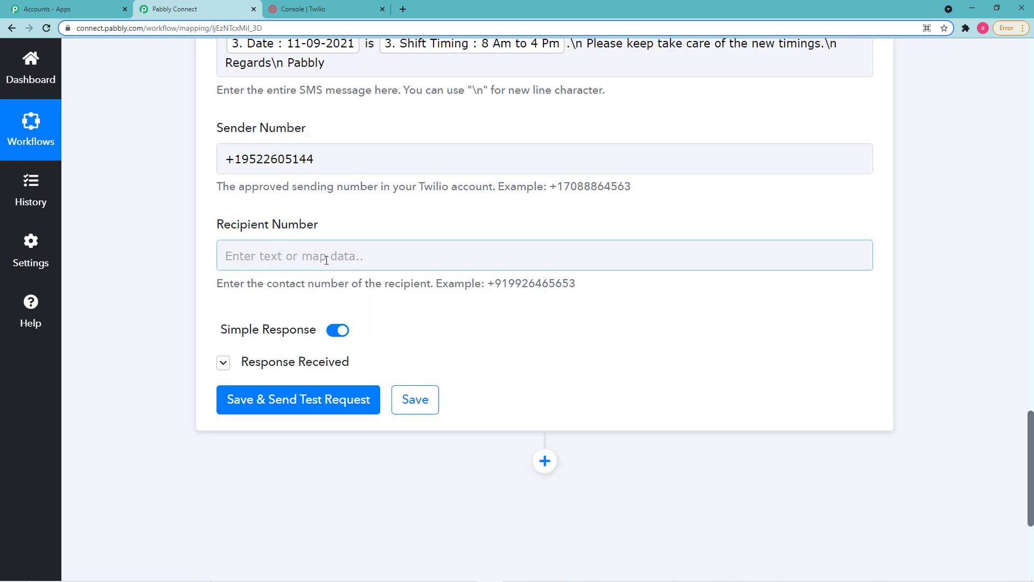
pyautogui.click(347, 256)
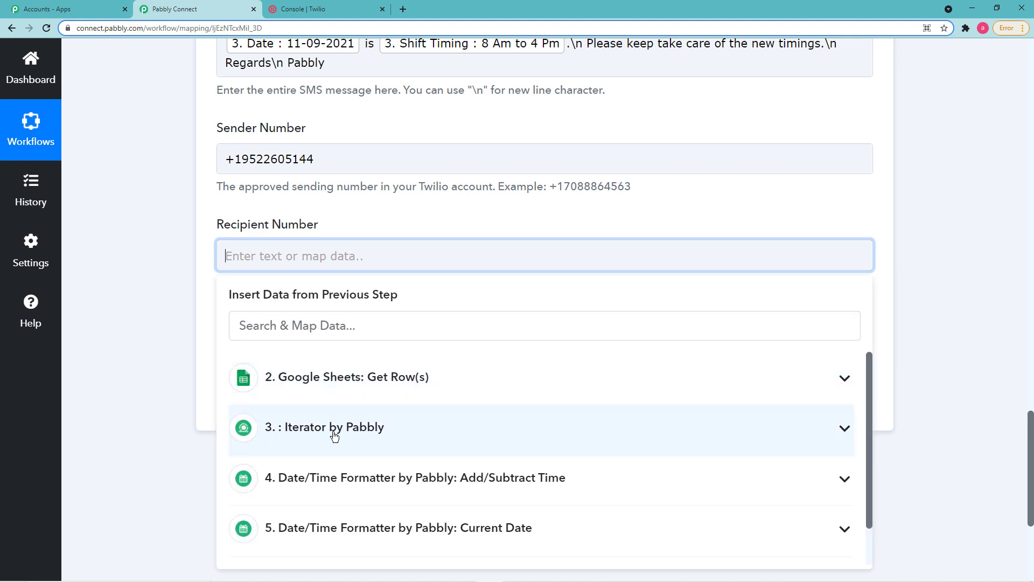
pyautogui.click(392, 429)
pyautogui.scroll(-4, 439, 437)
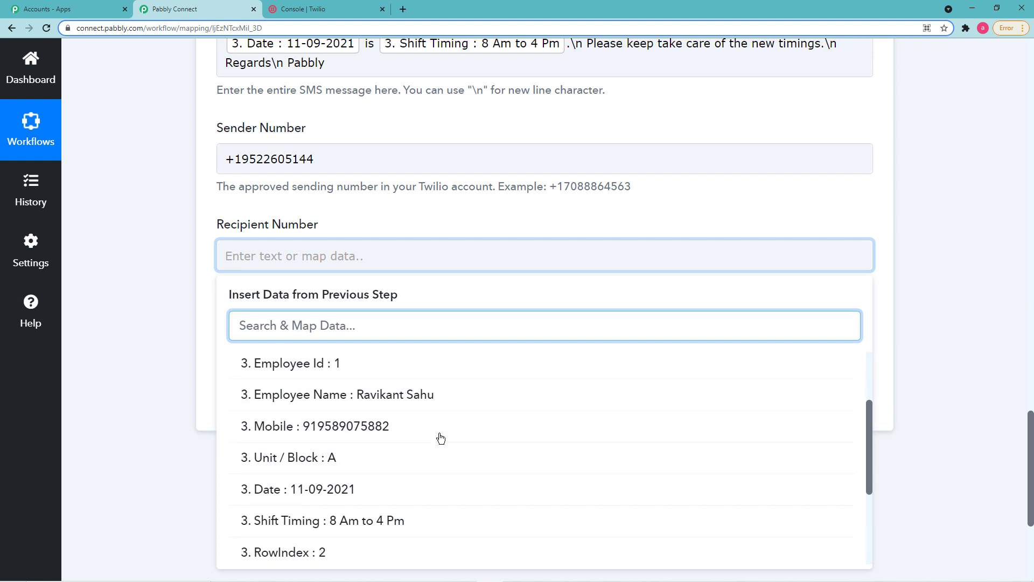
pyautogui.scroll(2, 371, 382)
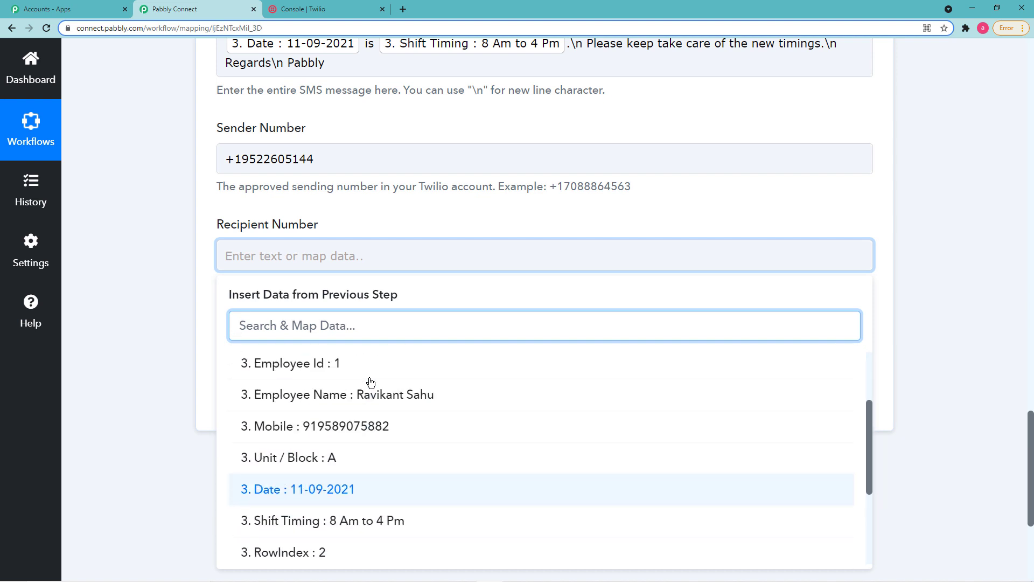
pyautogui.click(323, 428)
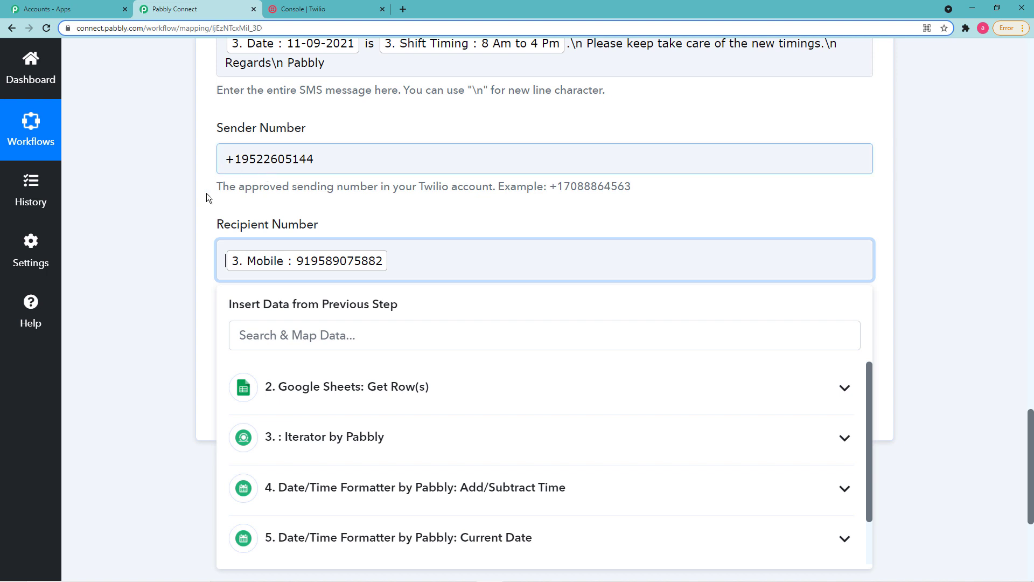
pyautogui.click(189, 297)
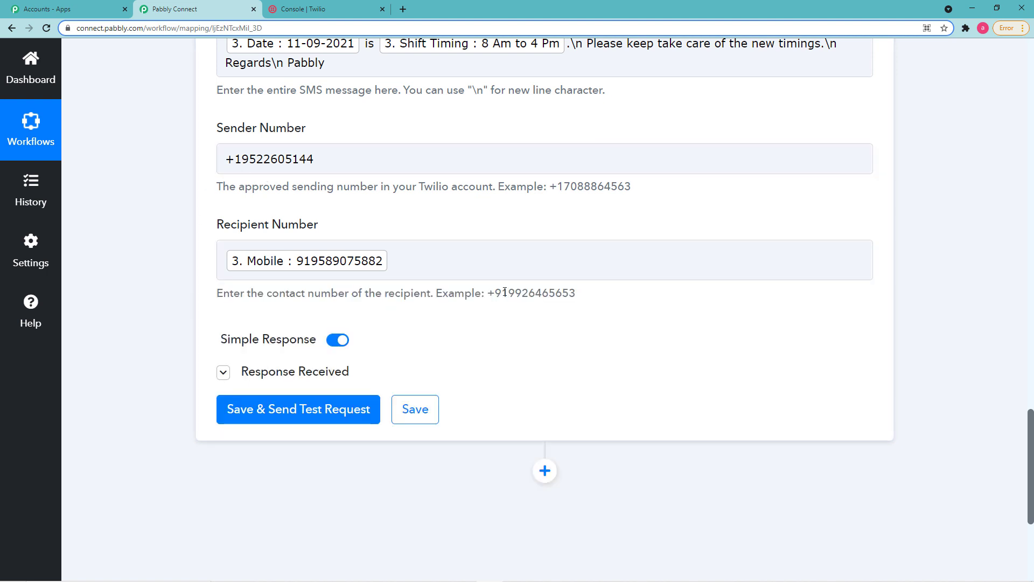
pyautogui.click(266, 257)
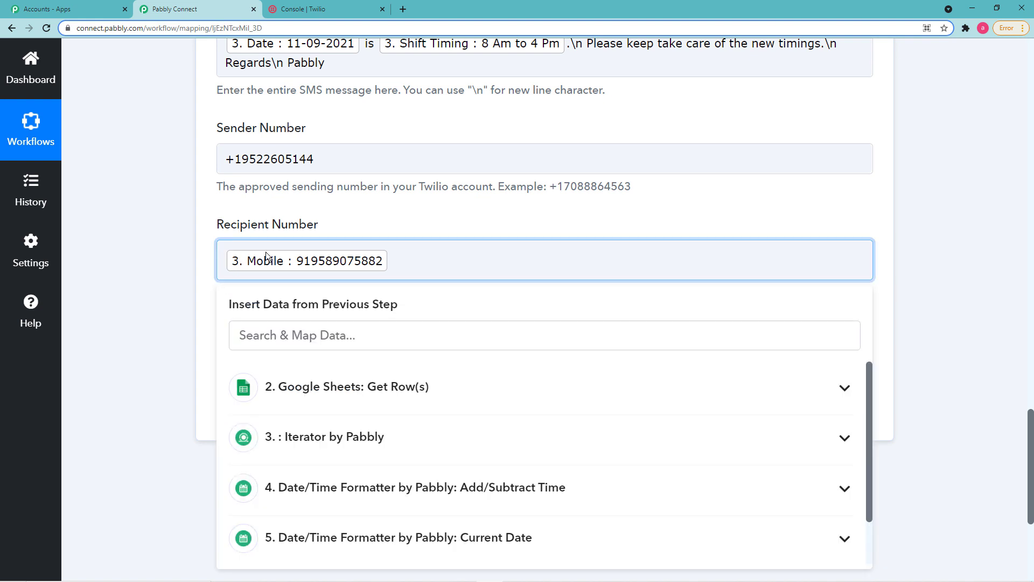
pyautogui.write('+')
pyautogui.click(165, 267)
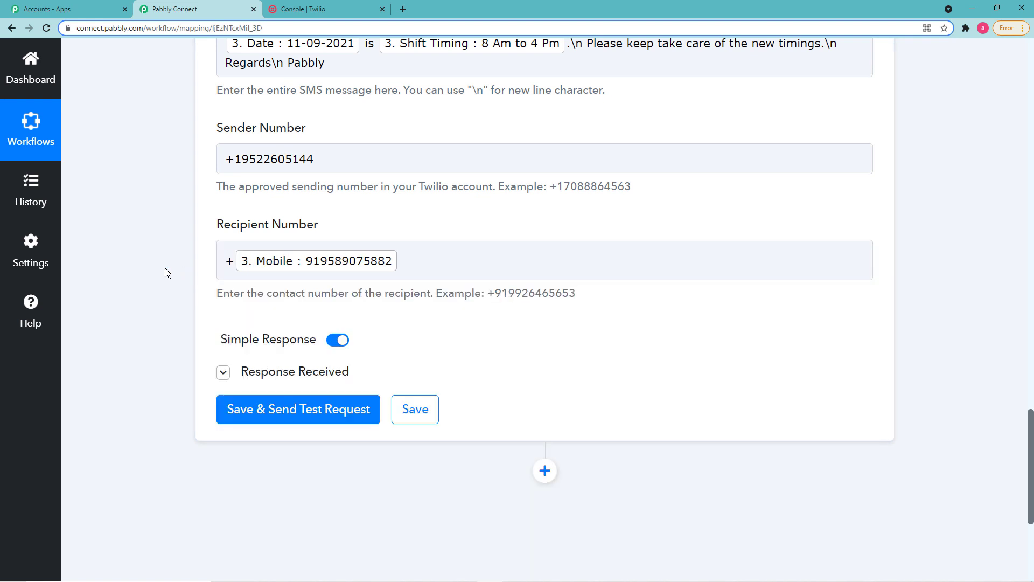
# Review the completed SMS fields, then save the Twilio step and send its test request
pyautogui.scroll(-2, 165, 273)
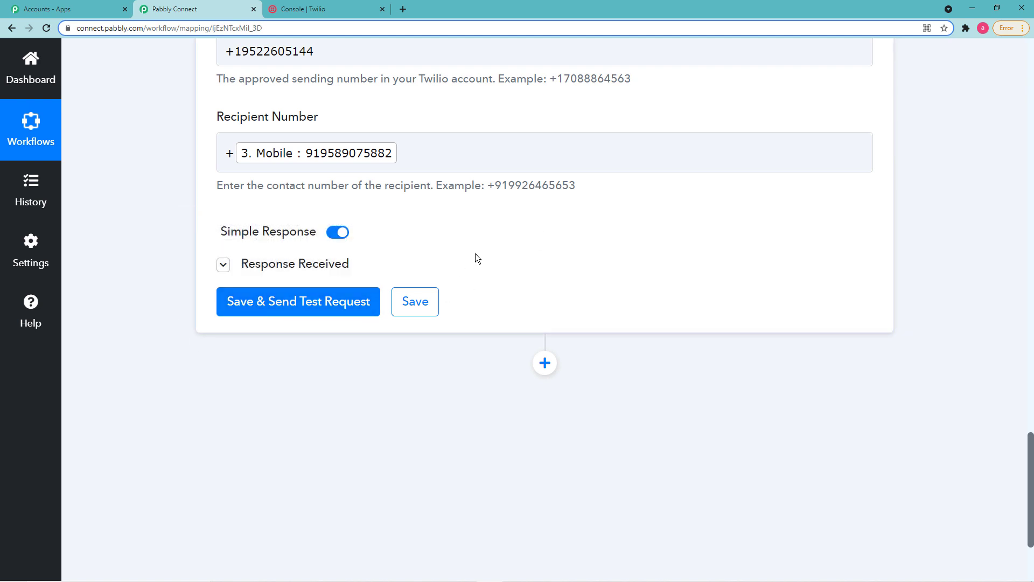
pyautogui.scroll(4, 475, 253)
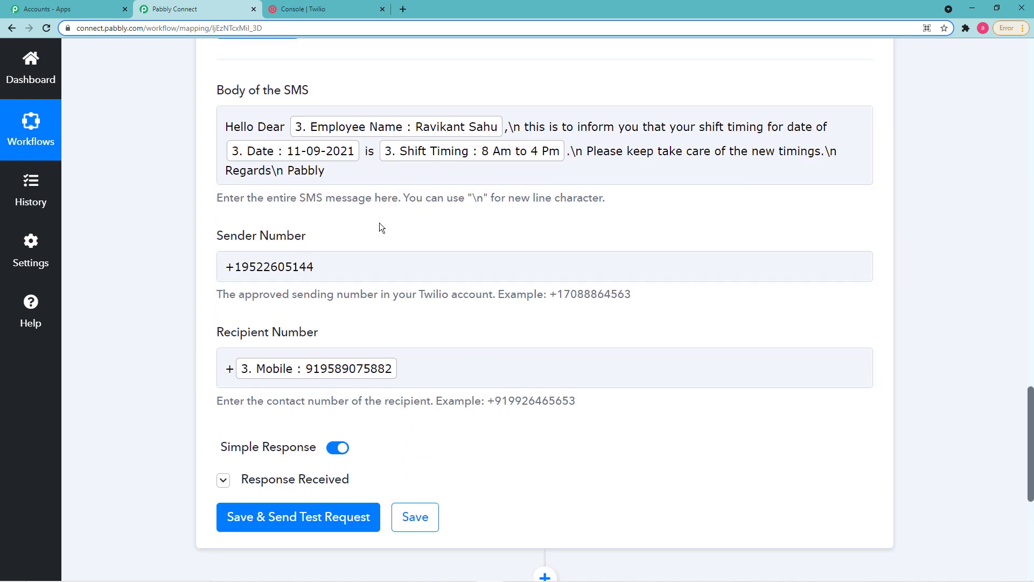
pyautogui.scroll(-2, 445, 339)
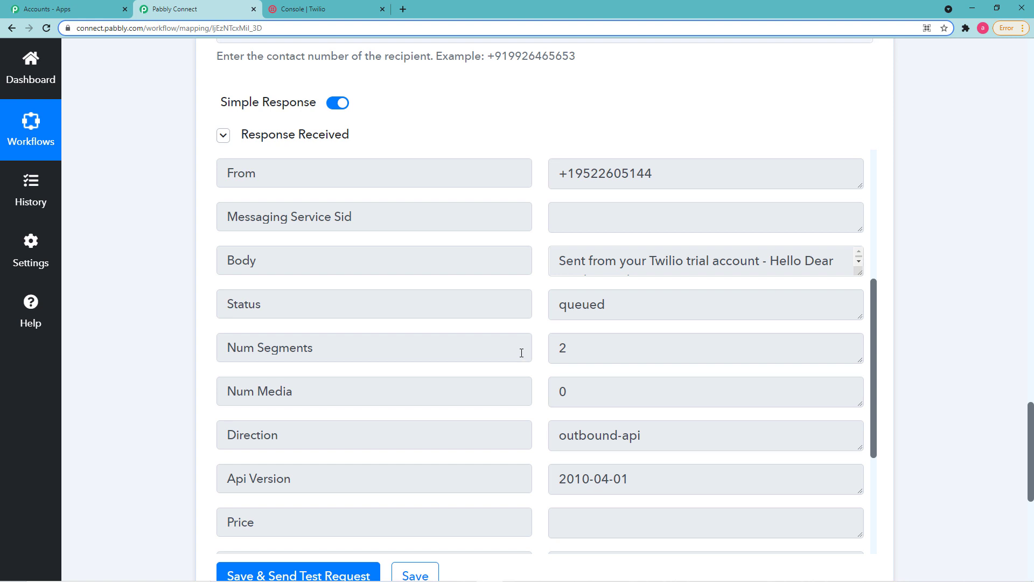
# Switch to the mirrored phone's Messaging app, read the newly received Twilio SMS, and return to the Pabbly Connect workflow
pyautogui.click(542, 579)
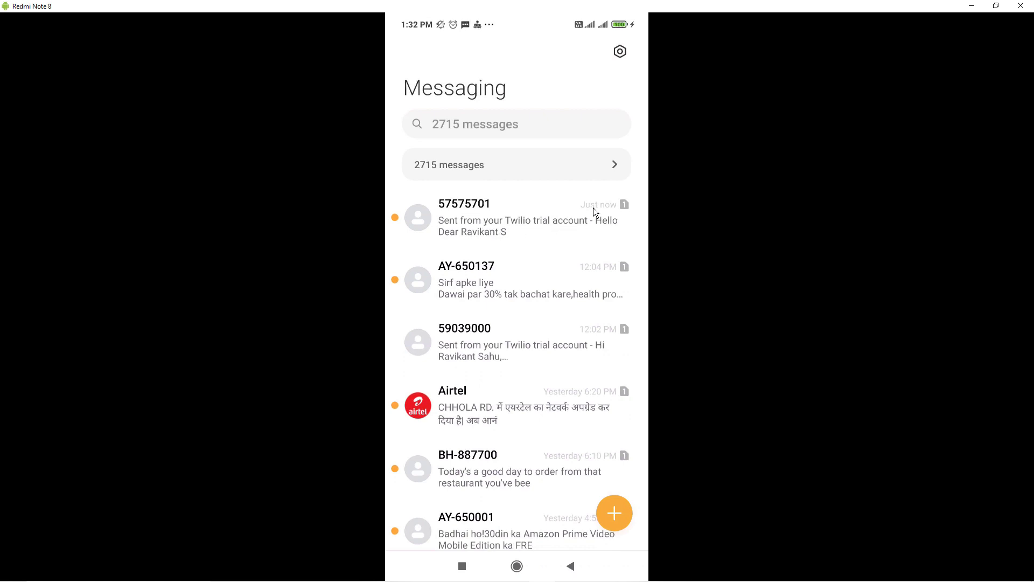
pyautogui.click(505, 225)
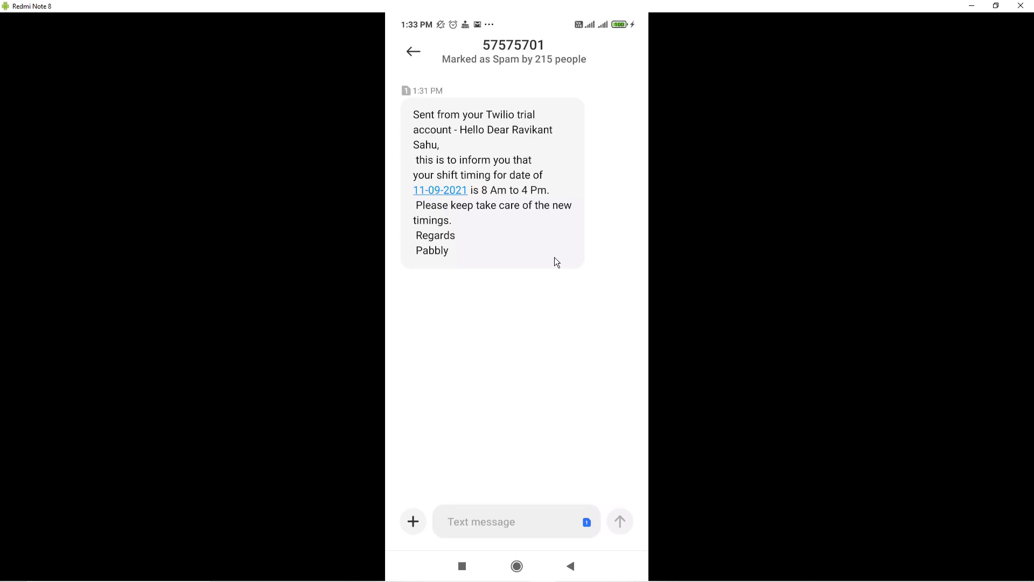
pyautogui.hotkey('alt', 'Tab')
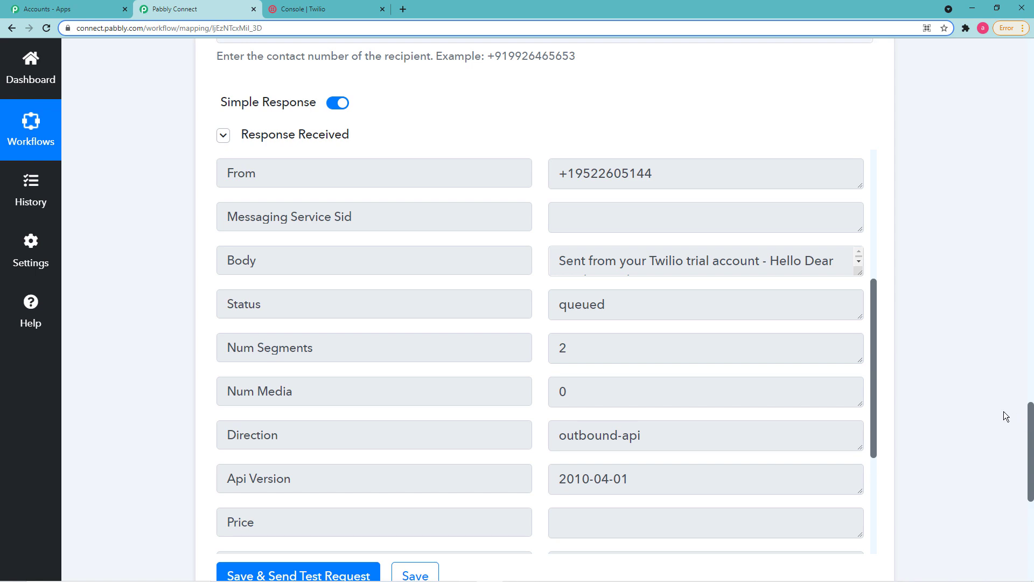
# Return to the start of the workflow and review the Schedule by Pabbly trigger's daily frequency and run time
pyautogui.scroll(2, 923, 374)
pyautogui.scroll(20, 937, 370)
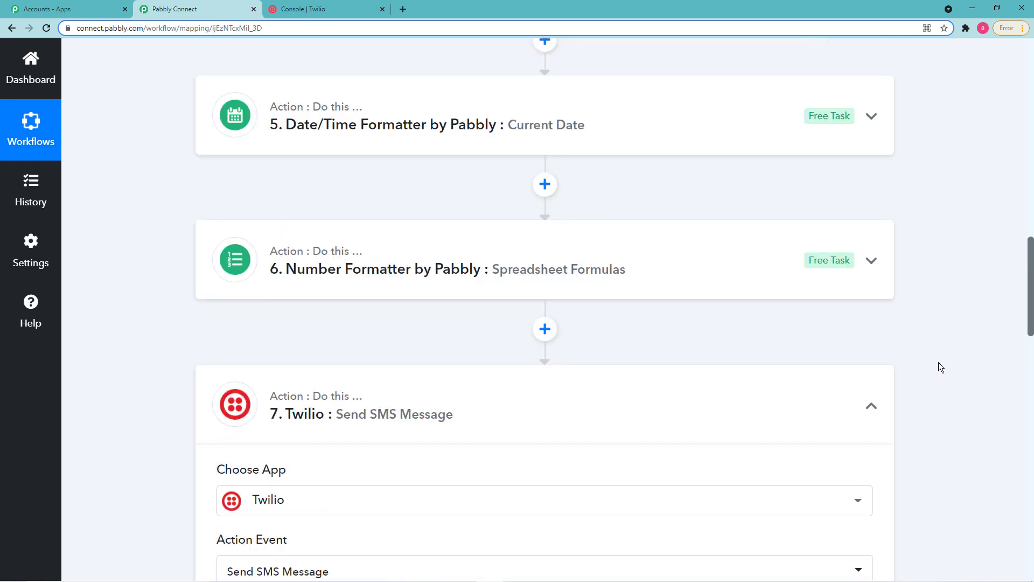
pyautogui.scroll(3, 939, 362)
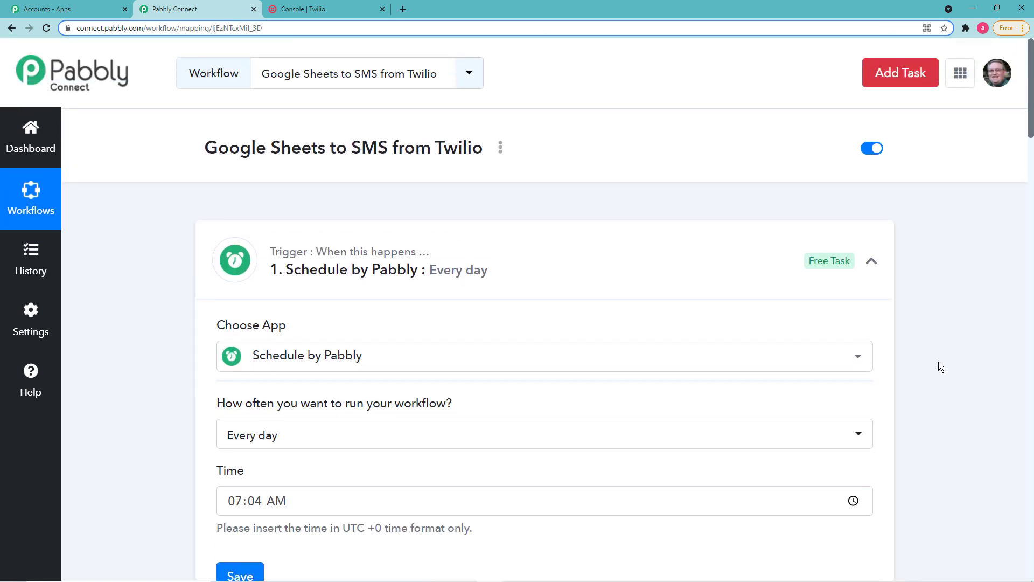
pyautogui.scroll(-2, 938, 361)
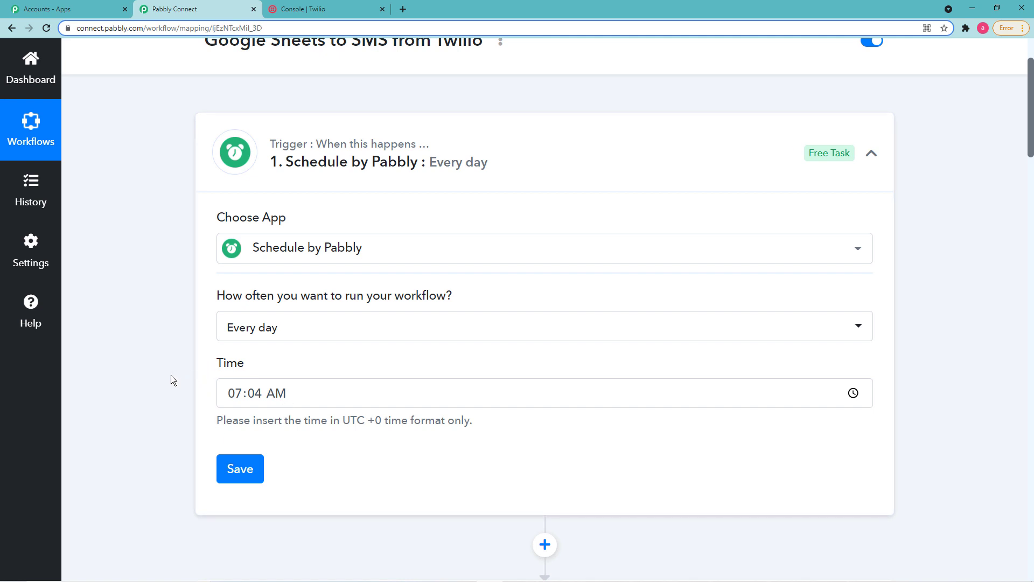
pyautogui.scroll(-2, 170, 375)
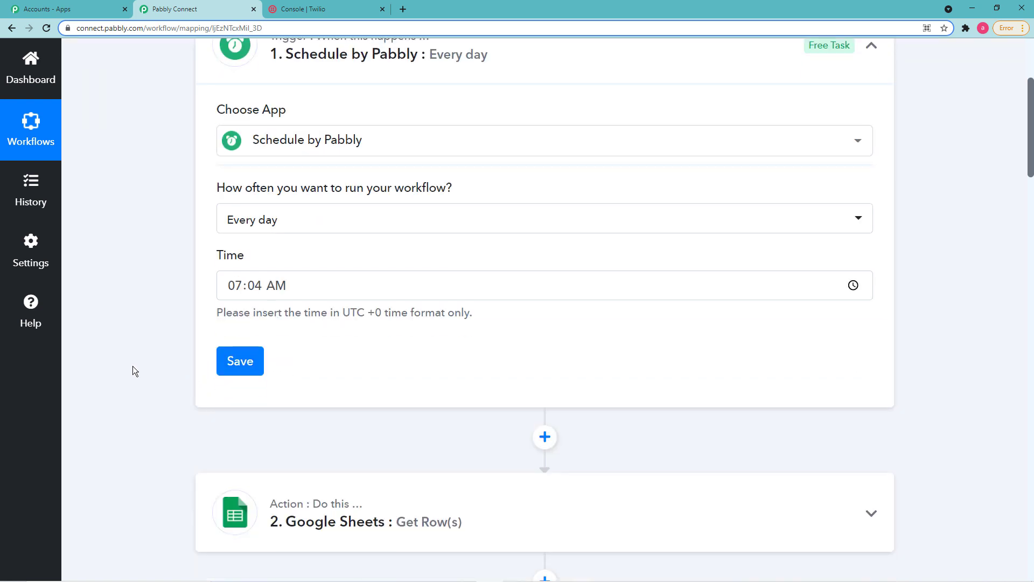
# Expand the Google Sheets Get Row(s) step and review its spreadsheet, sheet, range and received response
pyautogui.scroll(-5, 133, 368)
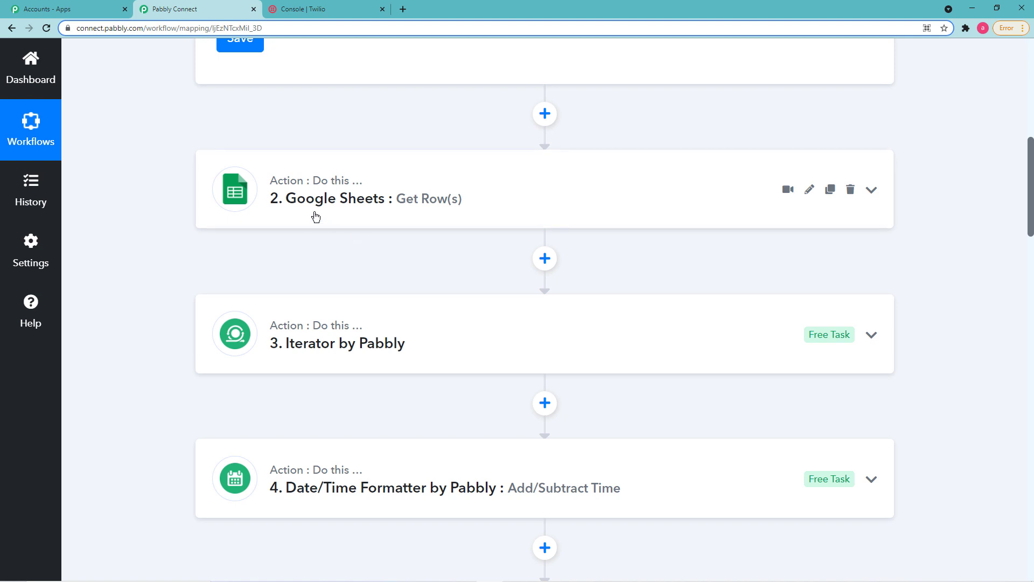
pyautogui.click(348, 217)
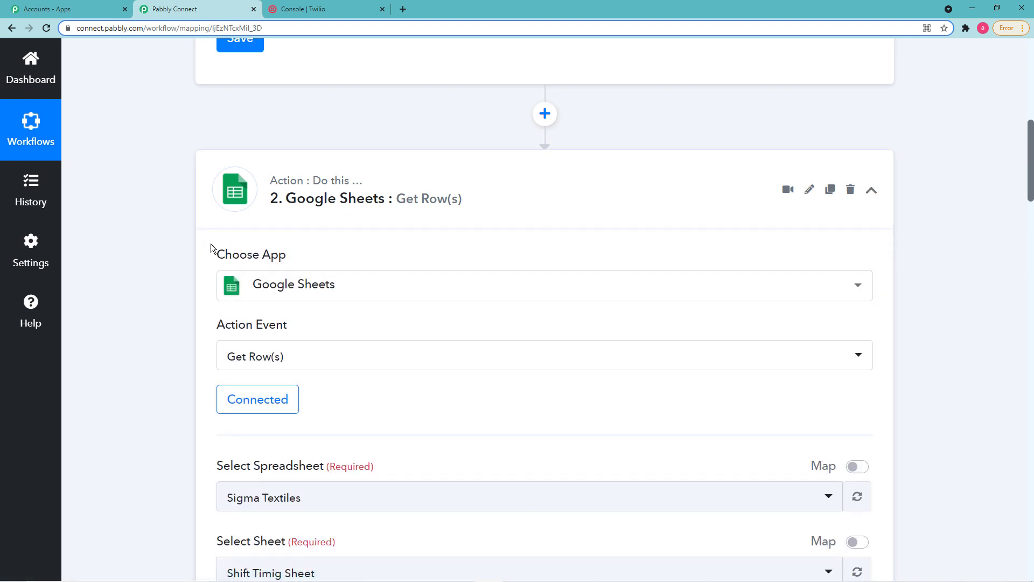
pyautogui.scroll(-3, 210, 315)
pyautogui.scroll(-4, 205, 316)
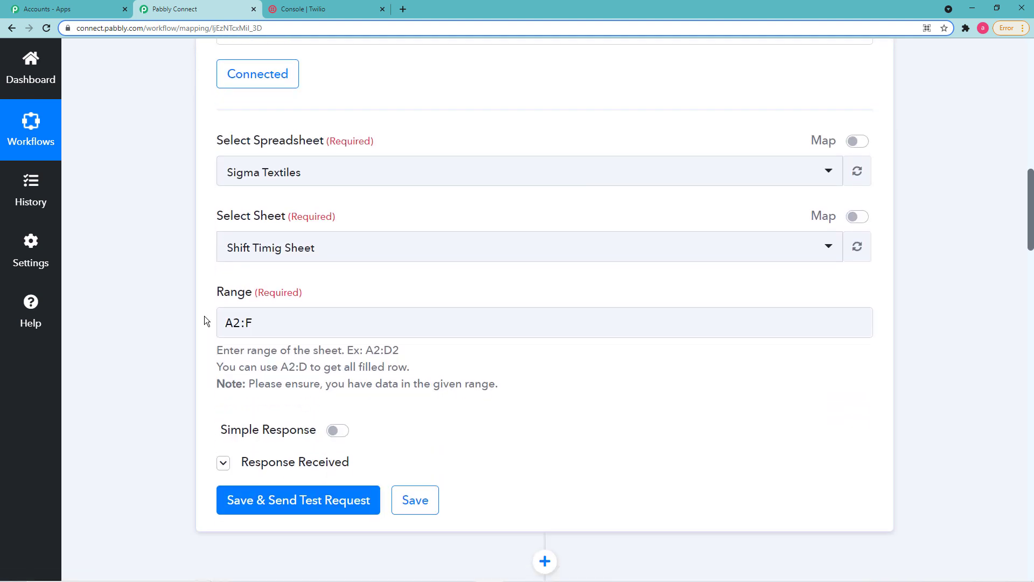
pyautogui.click(223, 355)
pyautogui.scroll(-2, 180, 319)
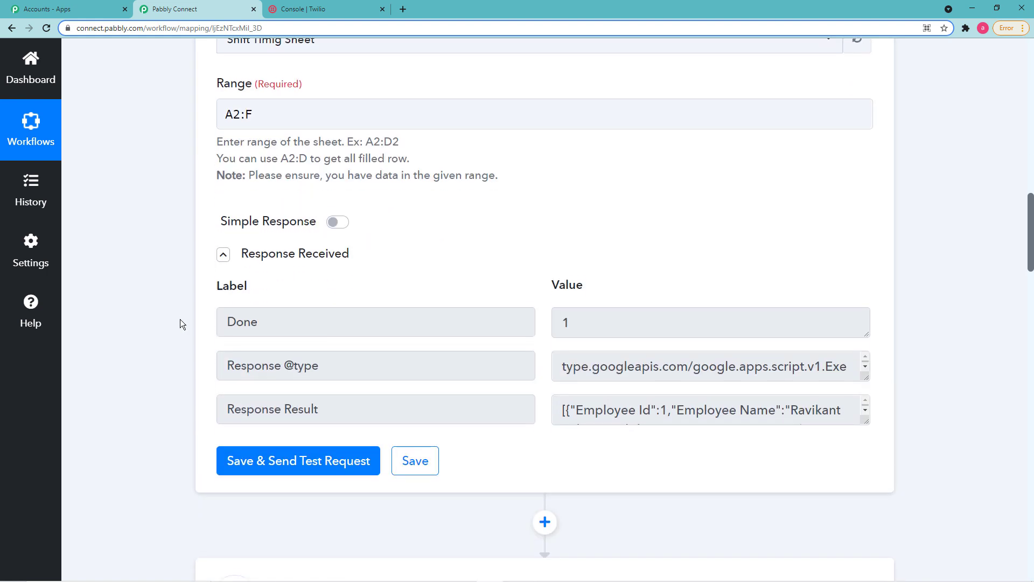
# Expand the Iterator by Pabbly step and examine its chosen array and the employee fields in its response
pyautogui.scroll(-4, 148, 358)
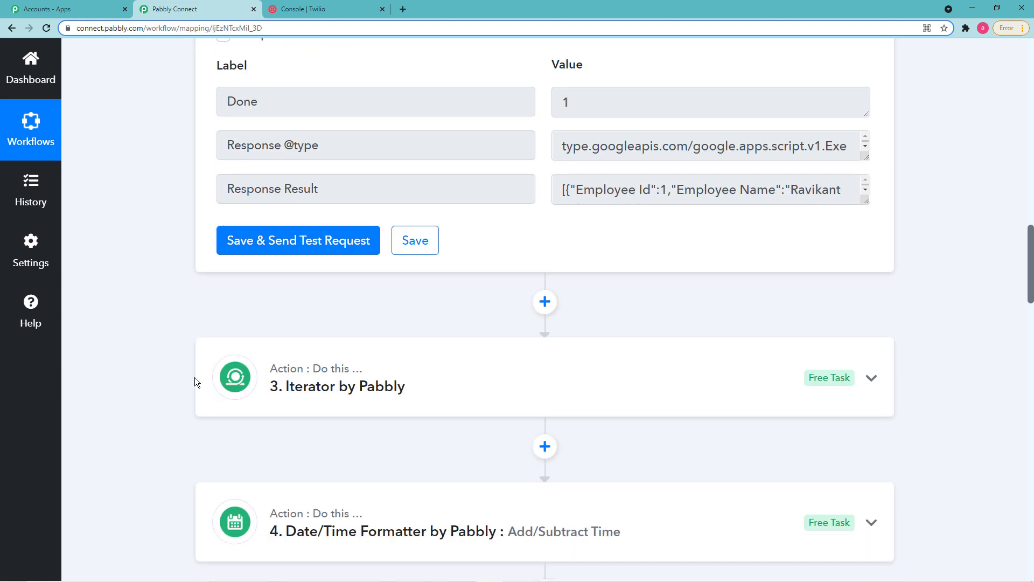
pyautogui.click(397, 395)
pyautogui.scroll(-4, 179, 331)
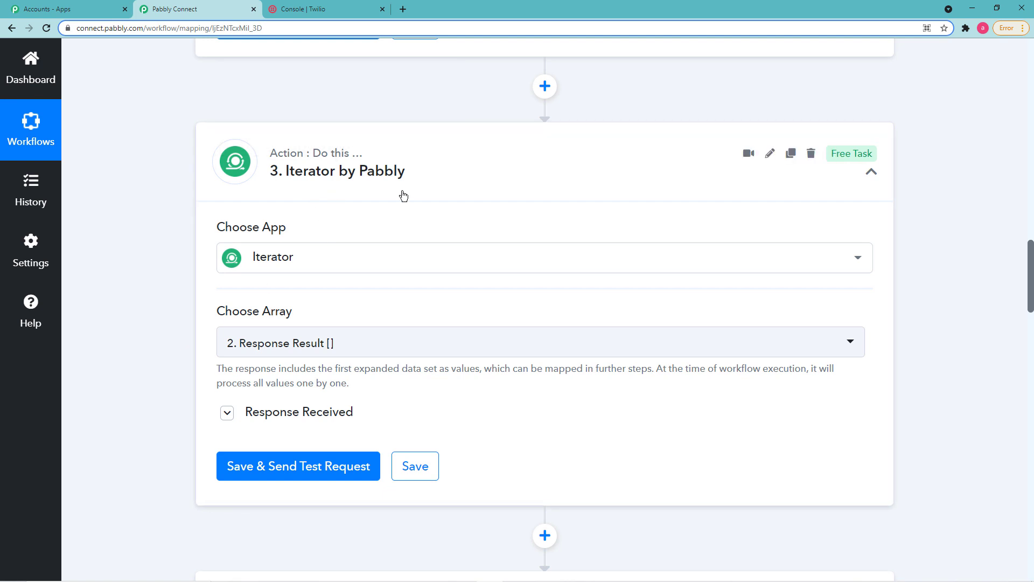
pyautogui.click(307, 411)
pyautogui.scroll(-2, 430, 442)
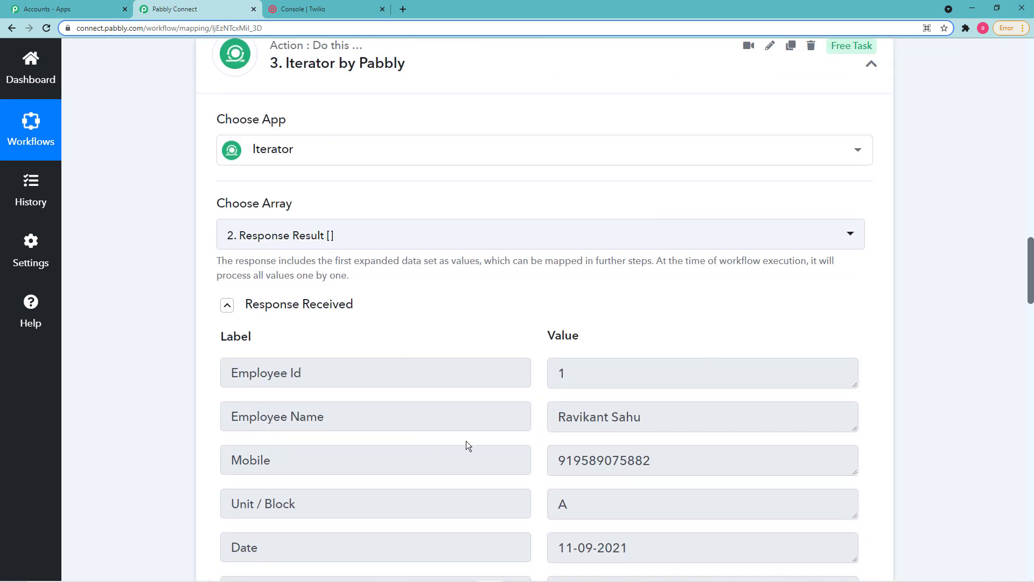
# Expand the Add/Subtract Time step and review its mapped date, expression, and to and from formats
pyautogui.scroll(-8, 159, 411)
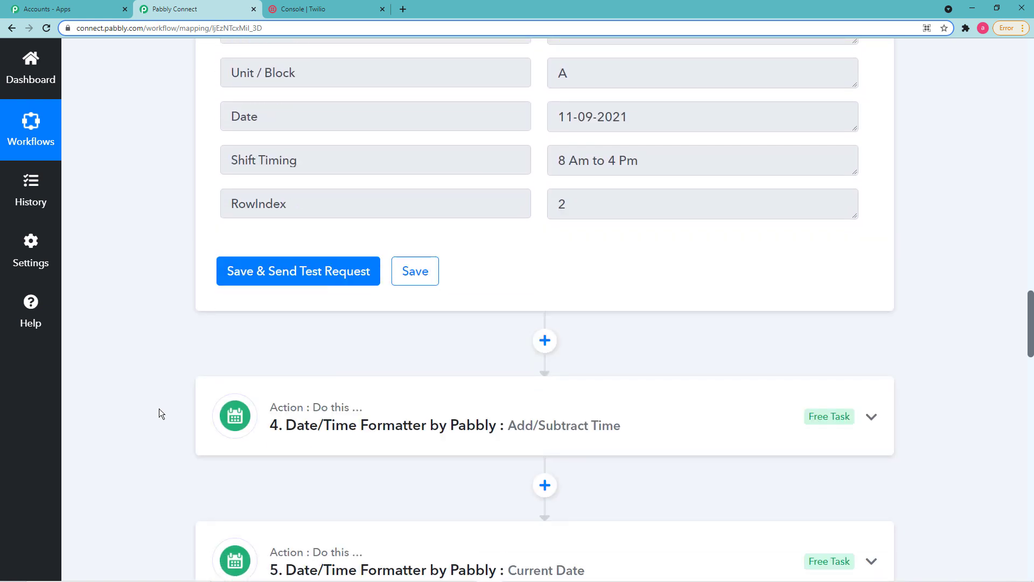
pyautogui.click(372, 420)
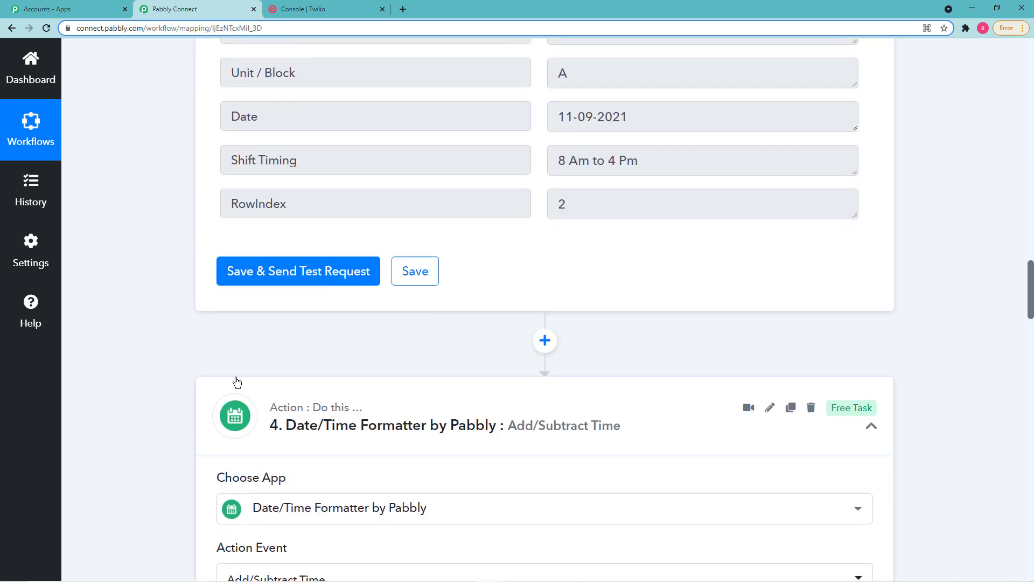
pyautogui.scroll(-4, 203, 380)
pyautogui.scroll(-2, 204, 378)
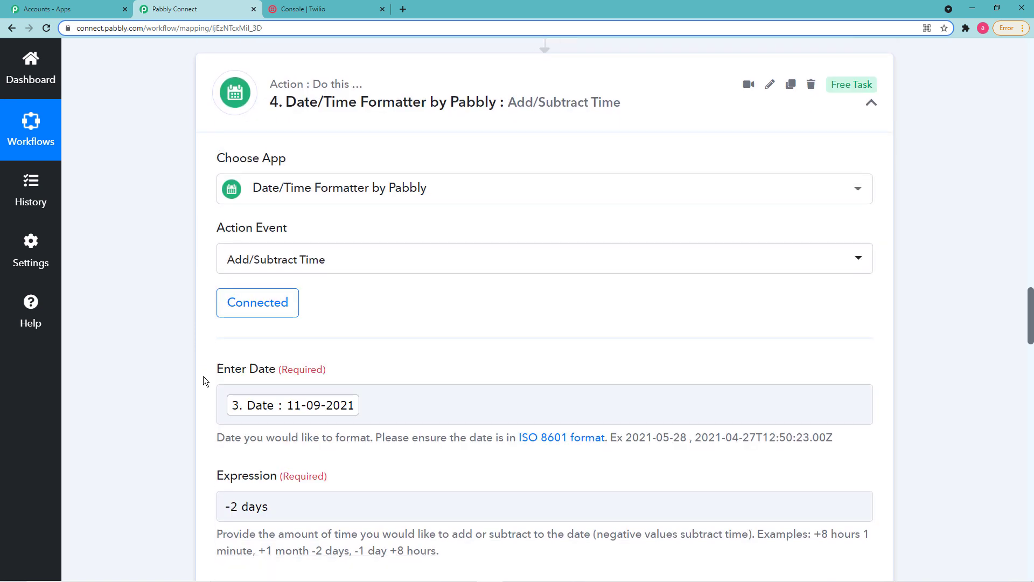
pyautogui.scroll(-2, 204, 379)
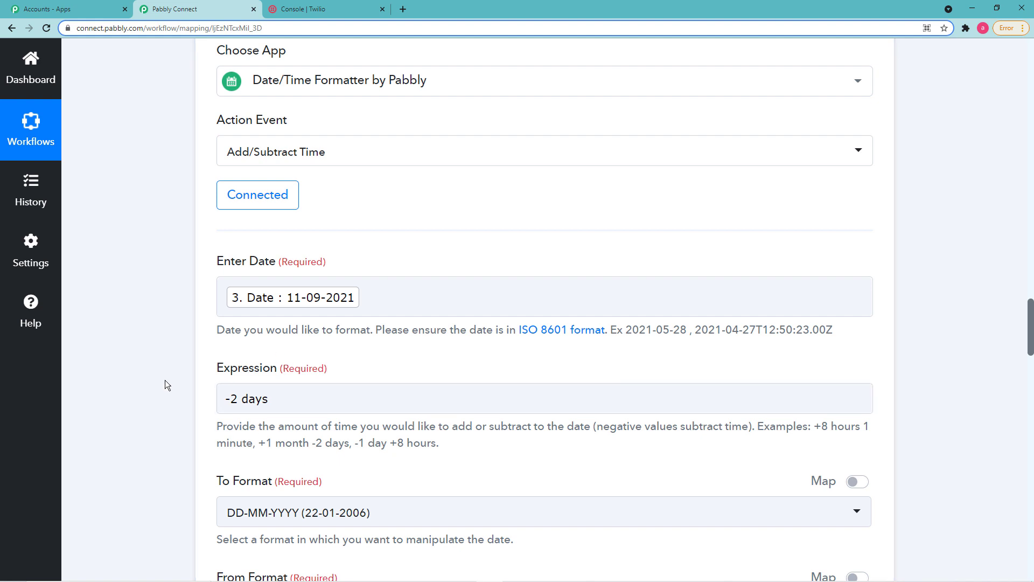
pyautogui.scroll(-2, 164, 380)
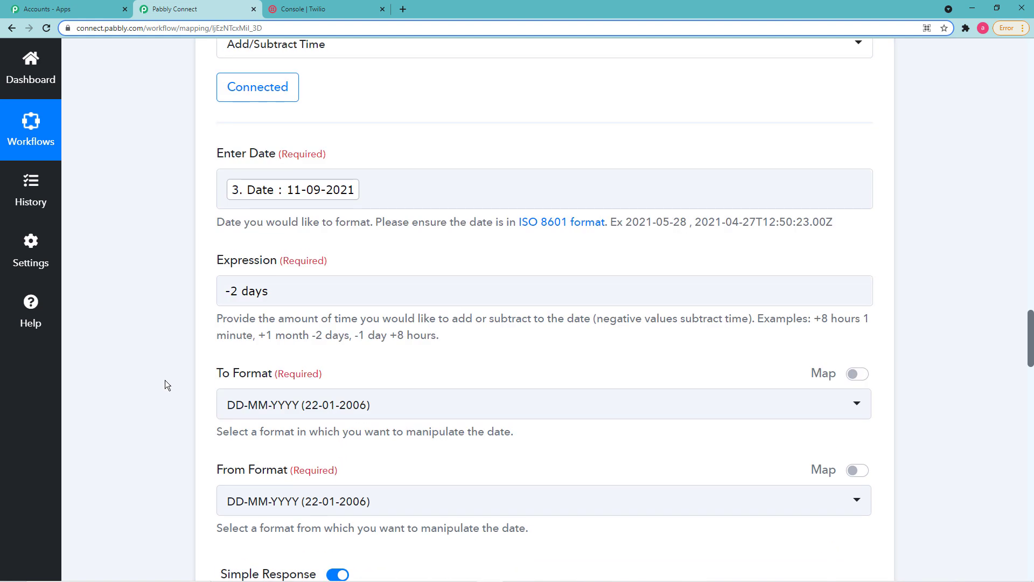
pyautogui.scroll(2, 165, 380)
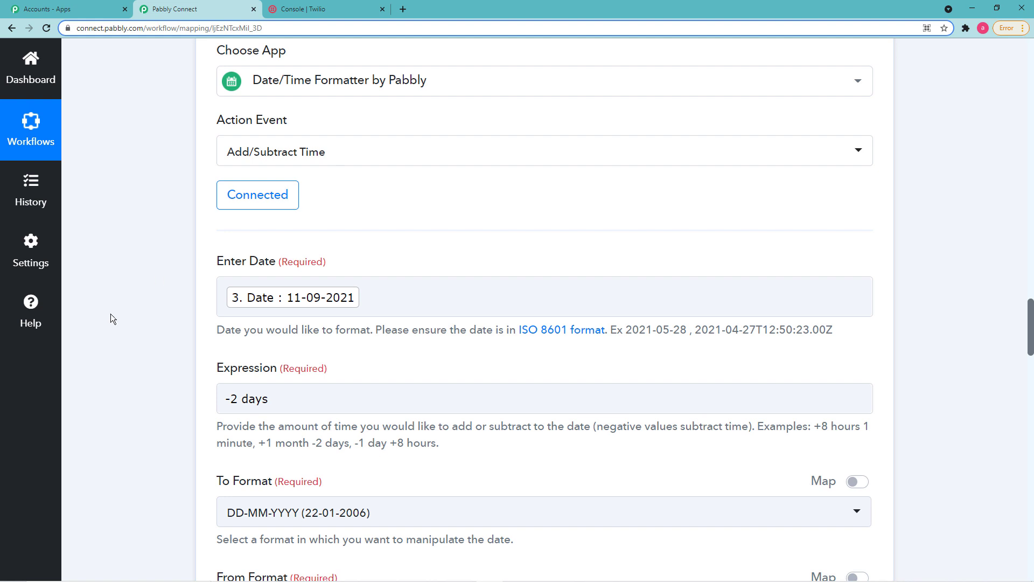
# Expand the Current Date step of the Date/Time Formatter and review its basic format and time setting
pyautogui.scroll(-4, 125, 329)
pyautogui.scroll(-8, 125, 328)
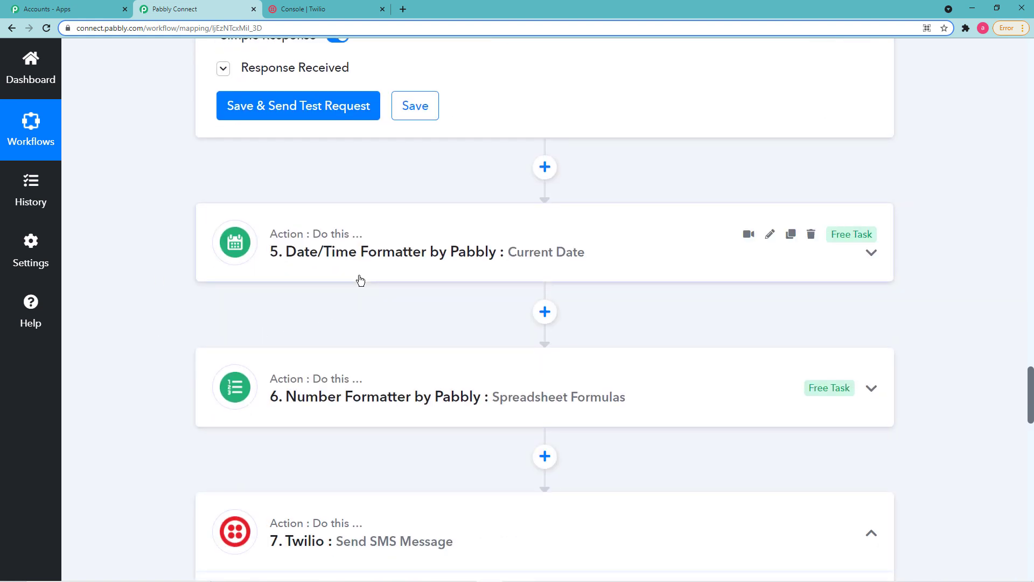
pyautogui.click(361, 280)
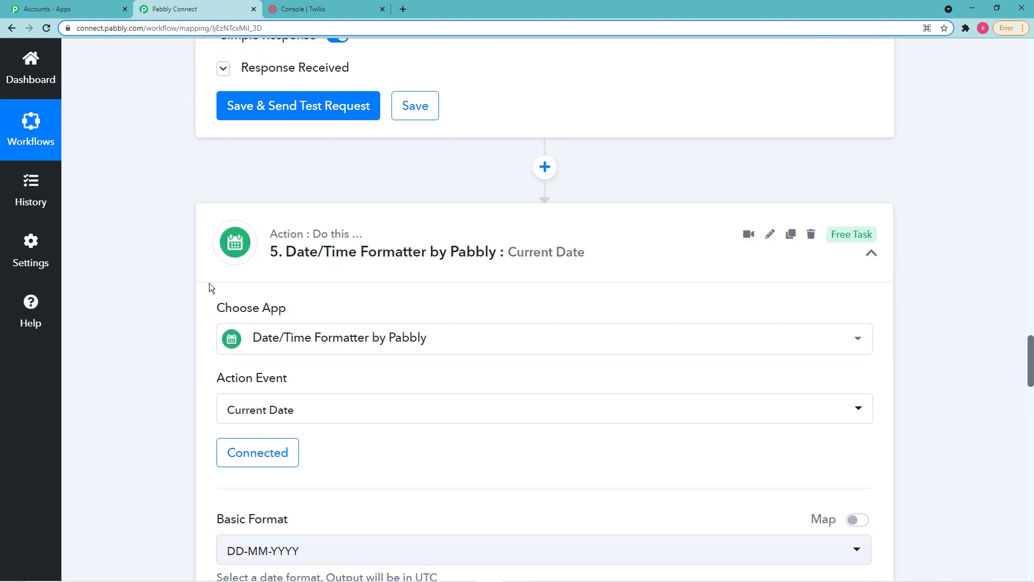
pyautogui.scroll(-6, 192, 305)
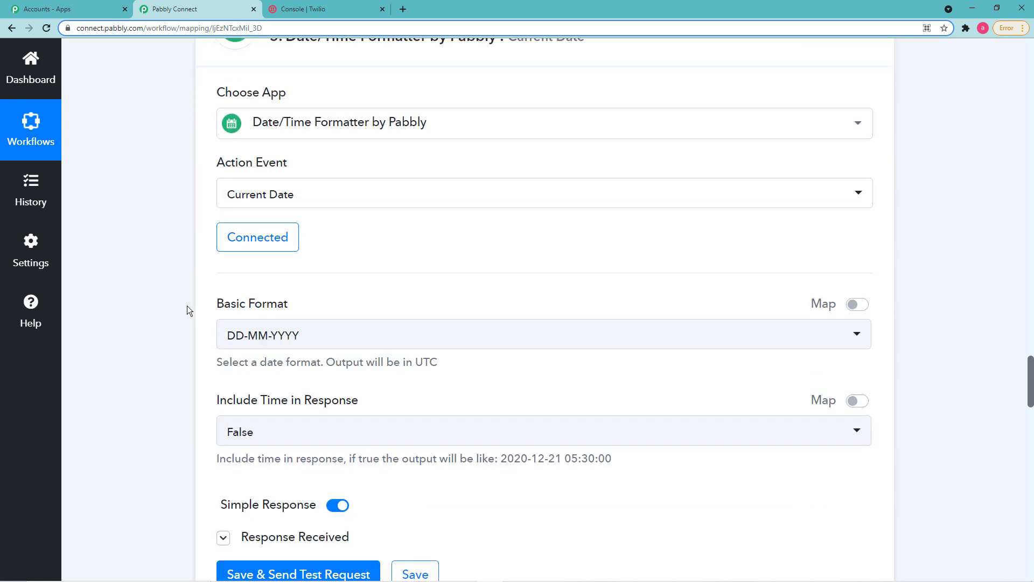
pyautogui.scroll(2, 199, 247)
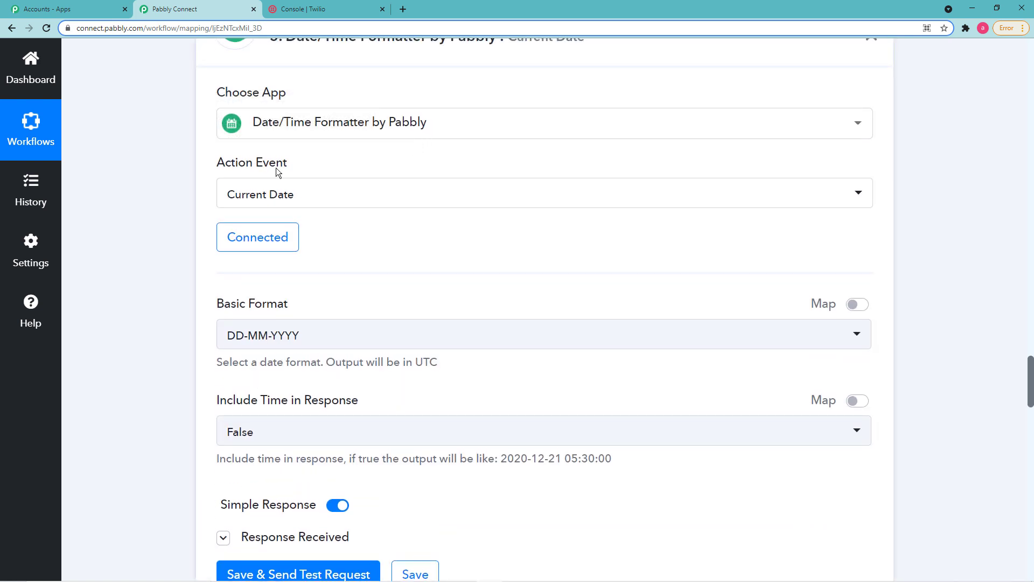
# Expand the Number Formatter's Spreadsheet Formulas step and examine its DAYS formula and received response
pyautogui.scroll(-8, 159, 286)
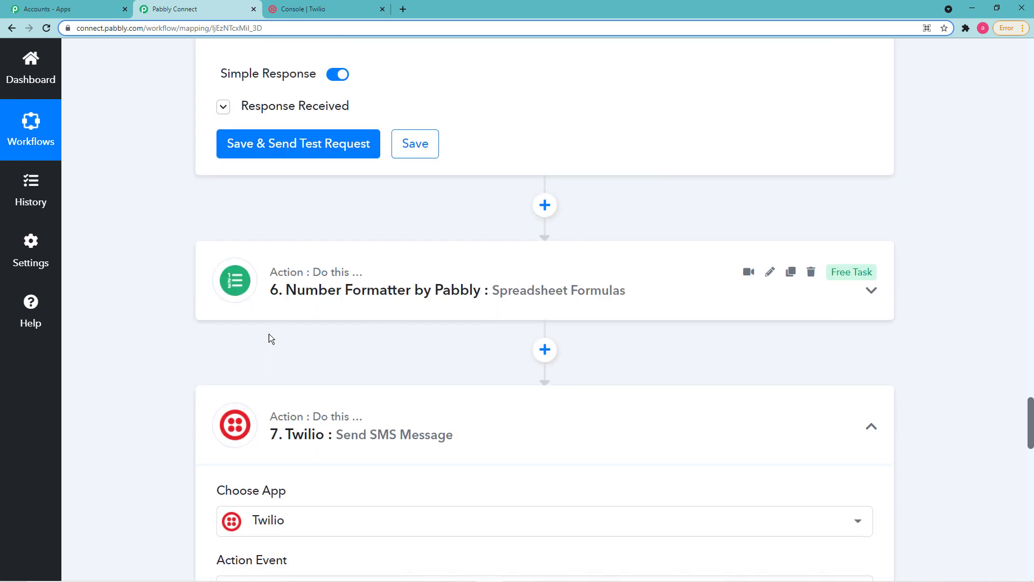
pyautogui.click(338, 300)
pyautogui.scroll(-4, 163, 290)
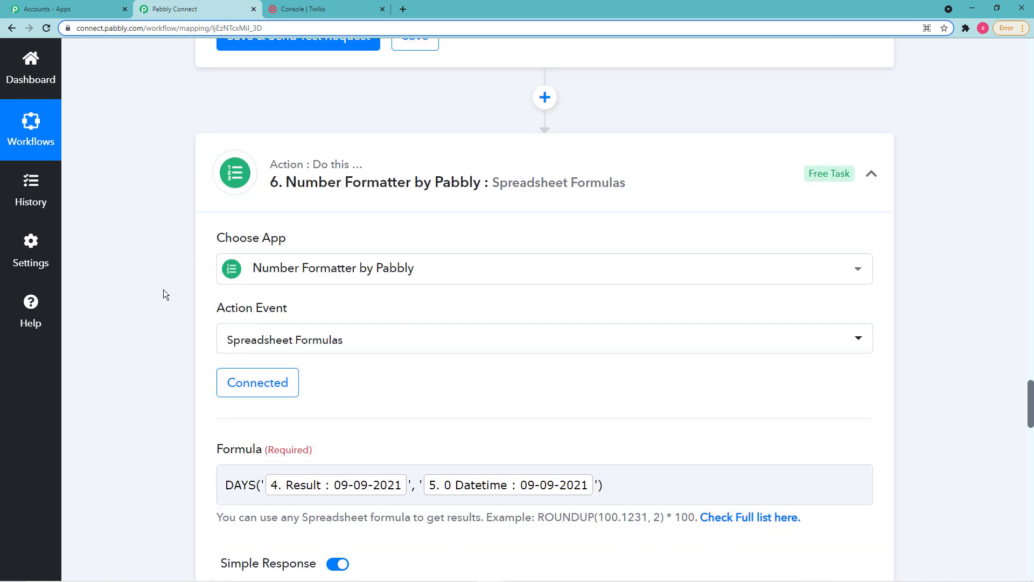
pyautogui.scroll(-2, 163, 290)
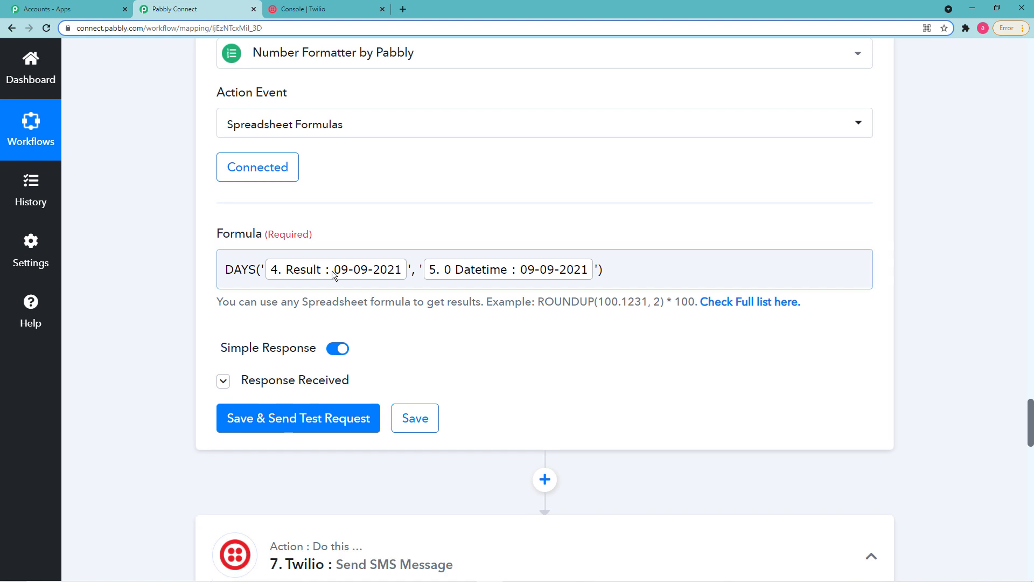
pyautogui.click(269, 382)
pyautogui.scroll(-2, 175, 324)
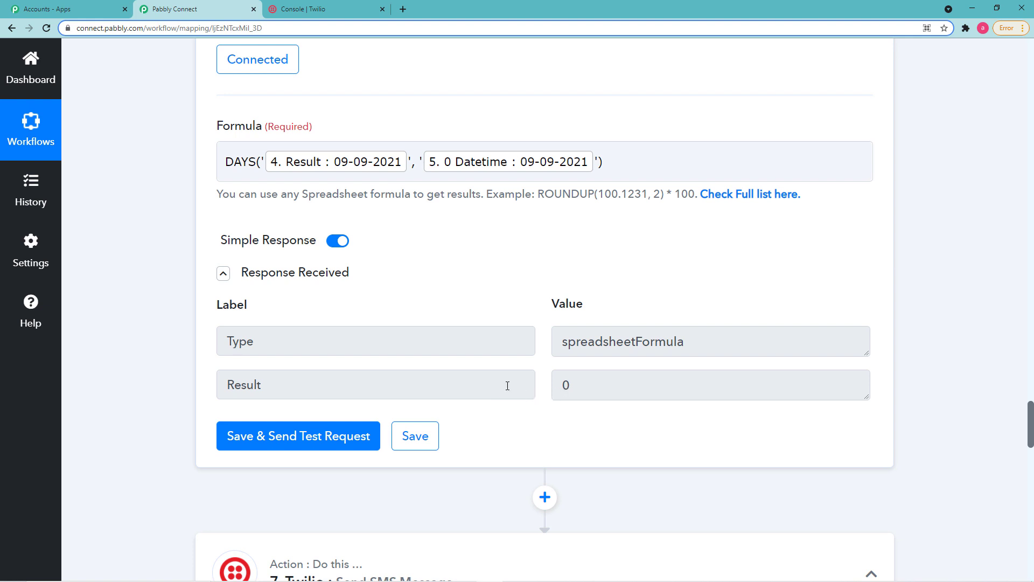
# Review the Filter by Pabbly condition and its response, comparing it with the dates in the DAYS formula
pyautogui.scroll(-2, 507, 386)
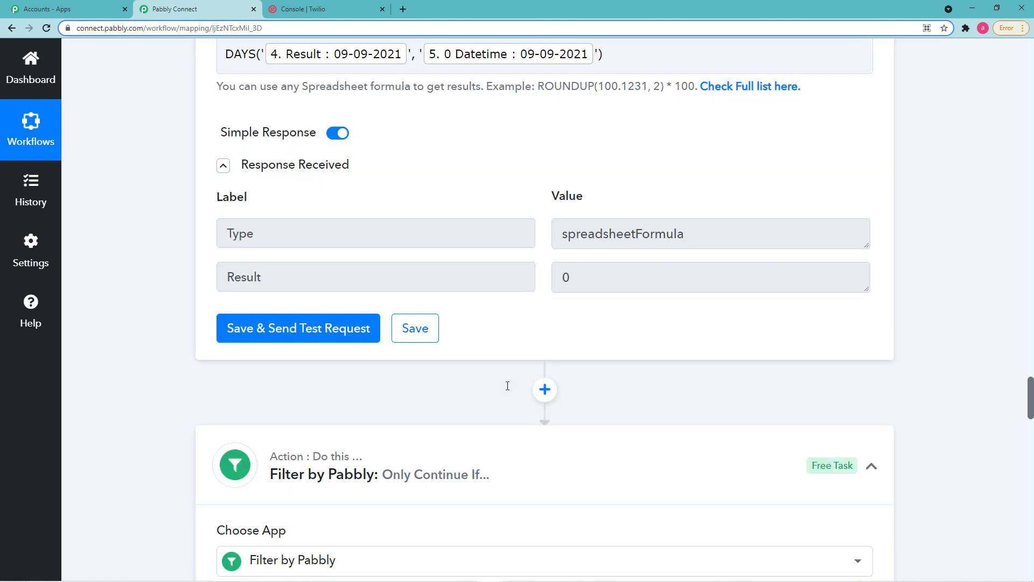
pyautogui.scroll(-4, 508, 386)
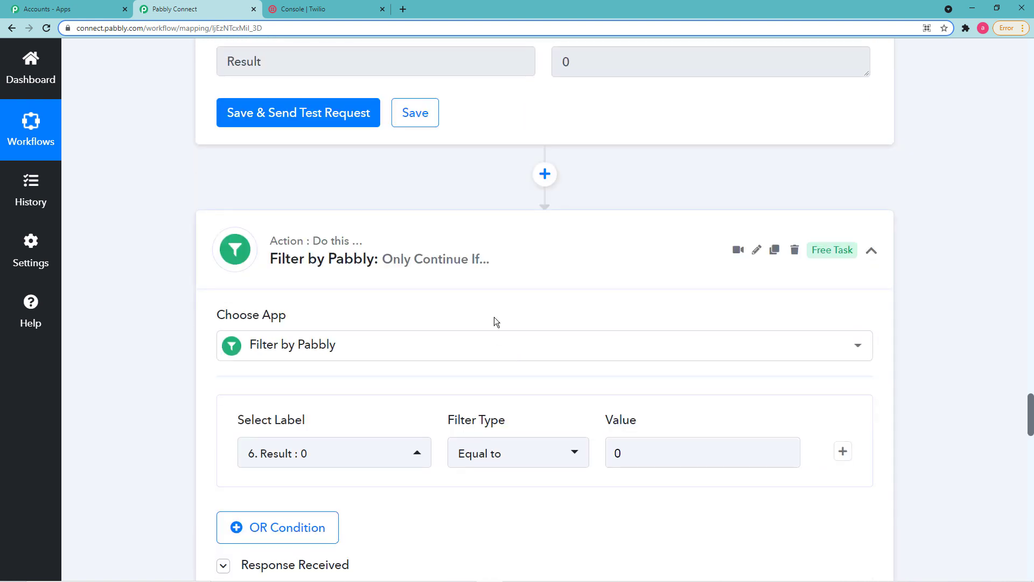
pyautogui.scroll(-2, 496, 321)
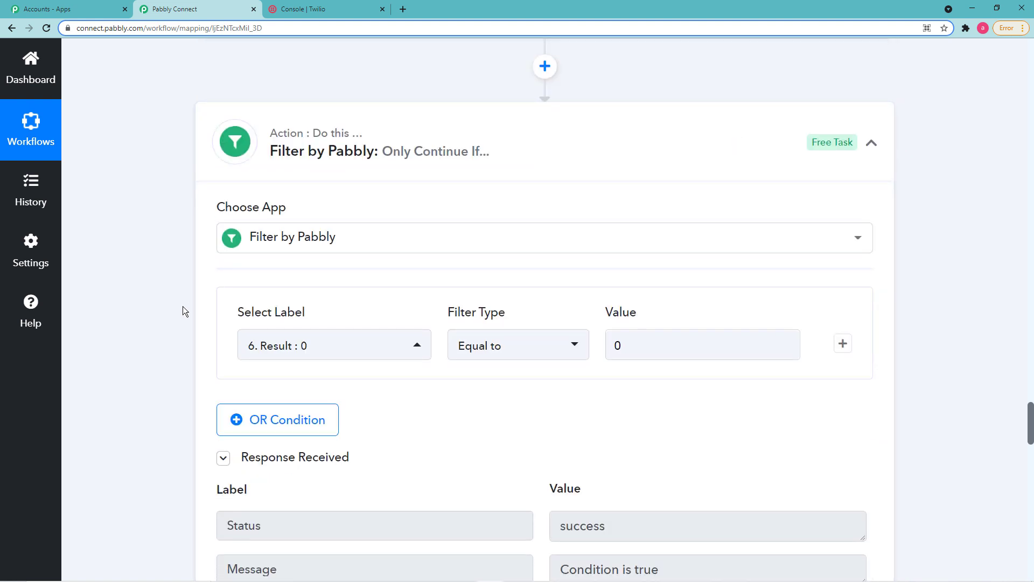
pyautogui.scroll(6, 183, 306)
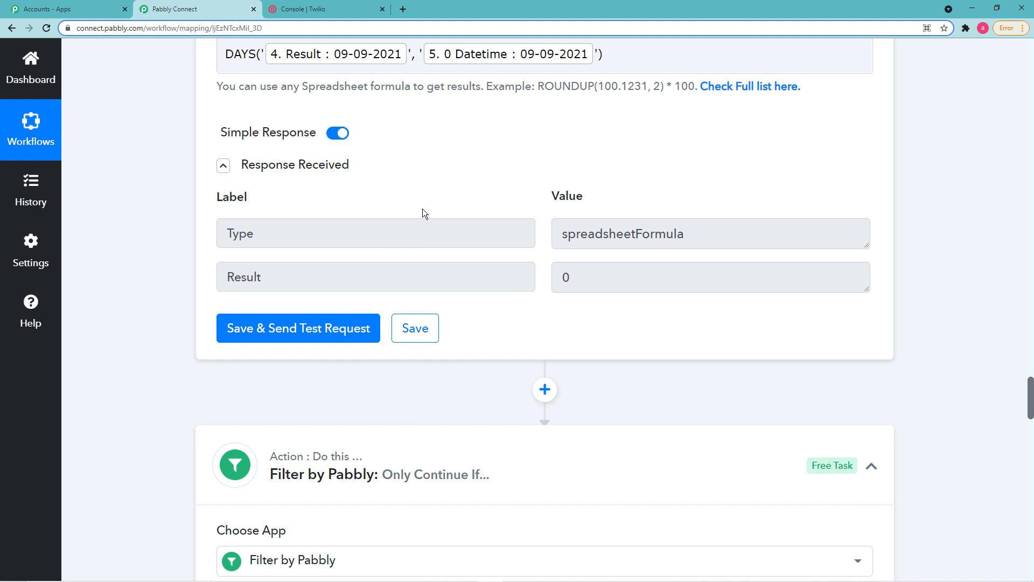
pyautogui.scroll(2, 431, 221)
pyautogui.click(368, 165)
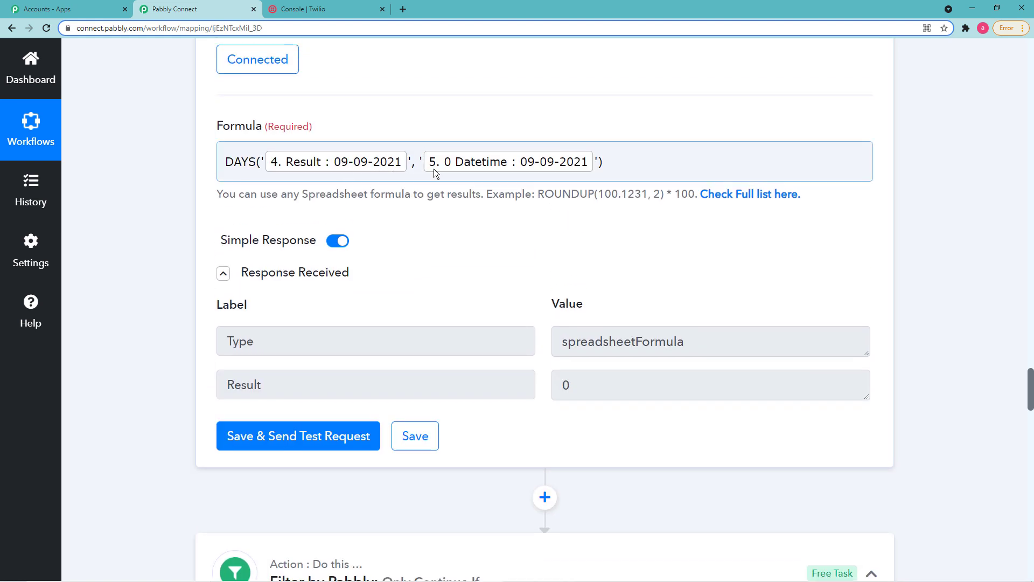
pyautogui.scroll(-6, 469, 346)
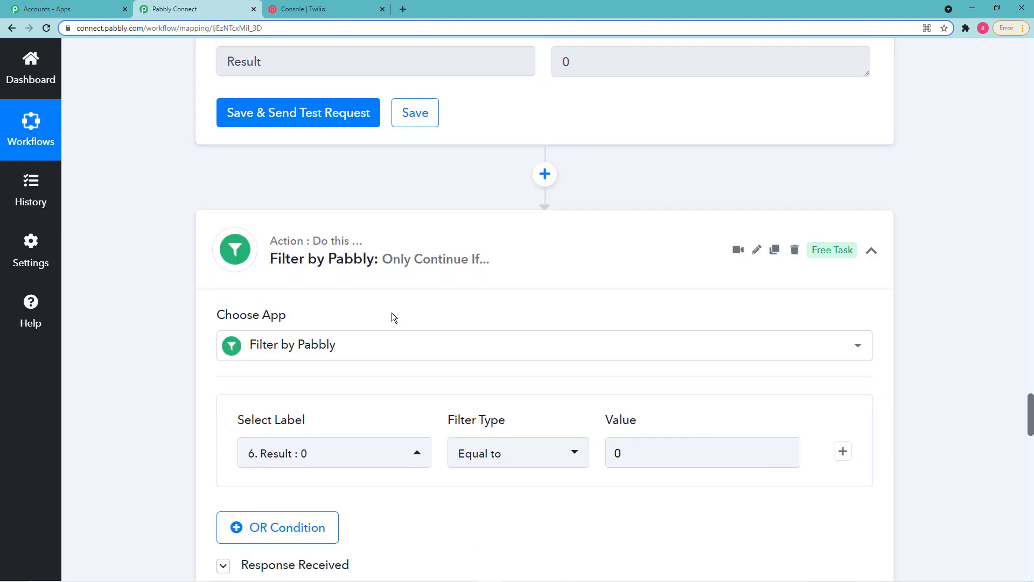
pyautogui.scroll(-6, 328, 383)
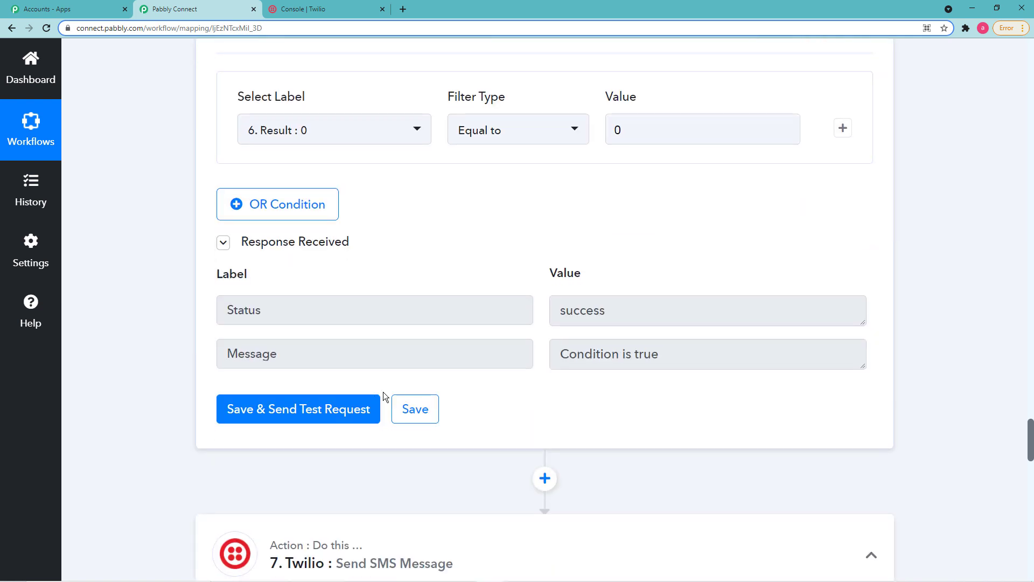
# Review the Twilio Send SMS Message step, including its action event and the mapped body of the SMS
pyautogui.scroll(-2, 613, 394)
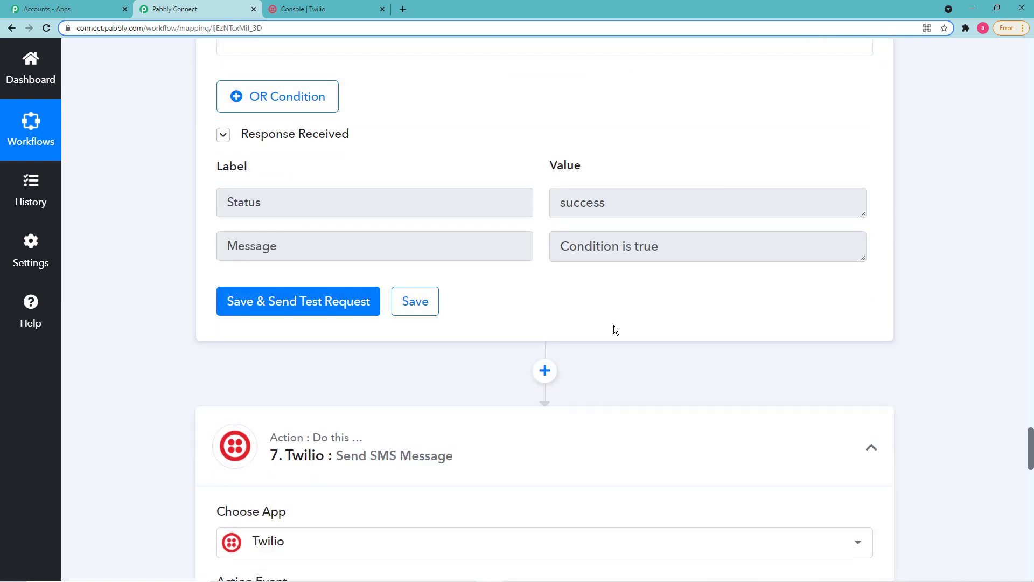
pyautogui.scroll(-4, 644, 324)
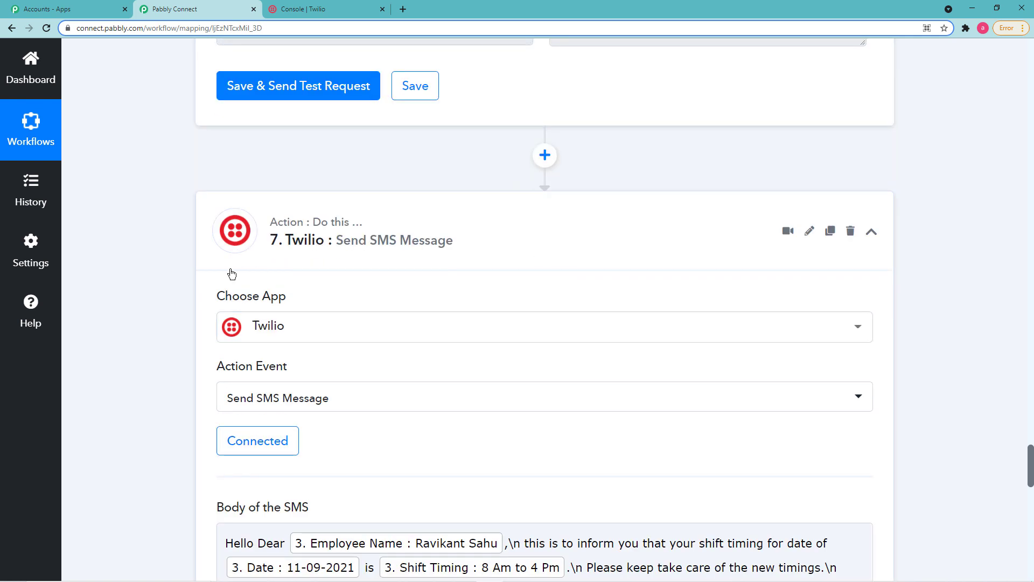
pyautogui.scroll(-2, 187, 296)
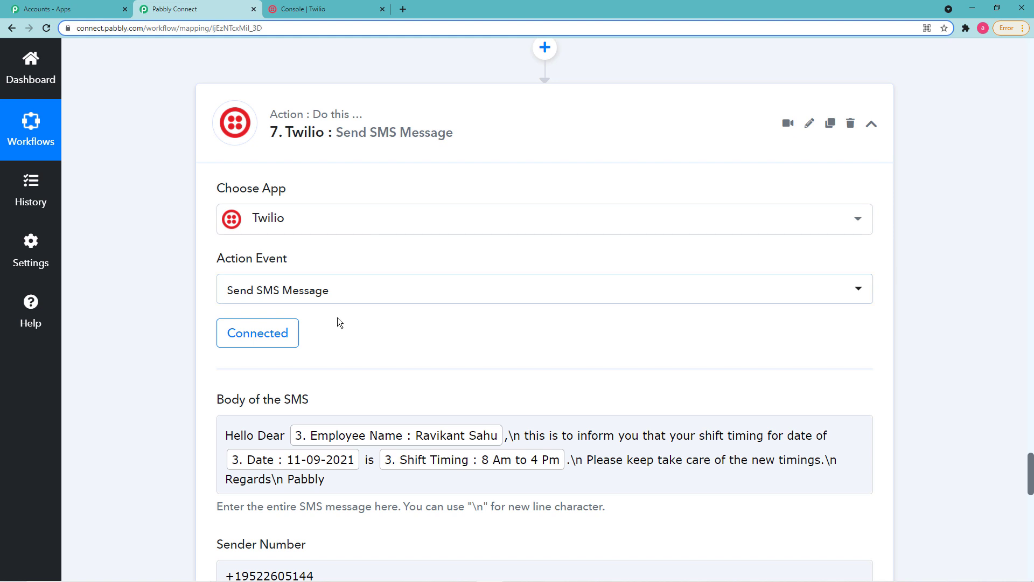
# Review the Twilio step's sender number and mapped recipient number, rechecking them against the SMS body and the action event
pyautogui.scroll(-2, 191, 291)
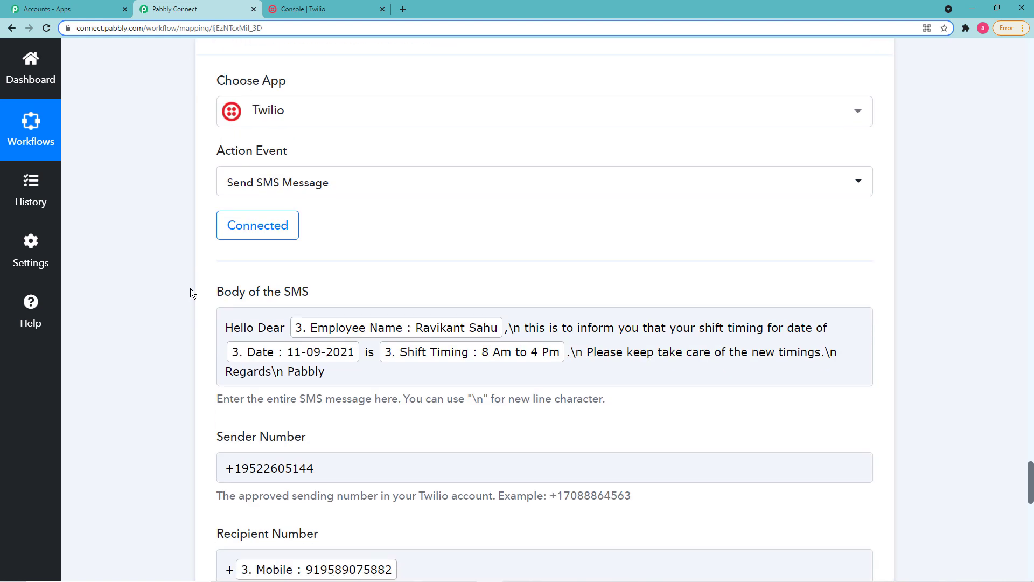
pyautogui.scroll(-2, 190, 291)
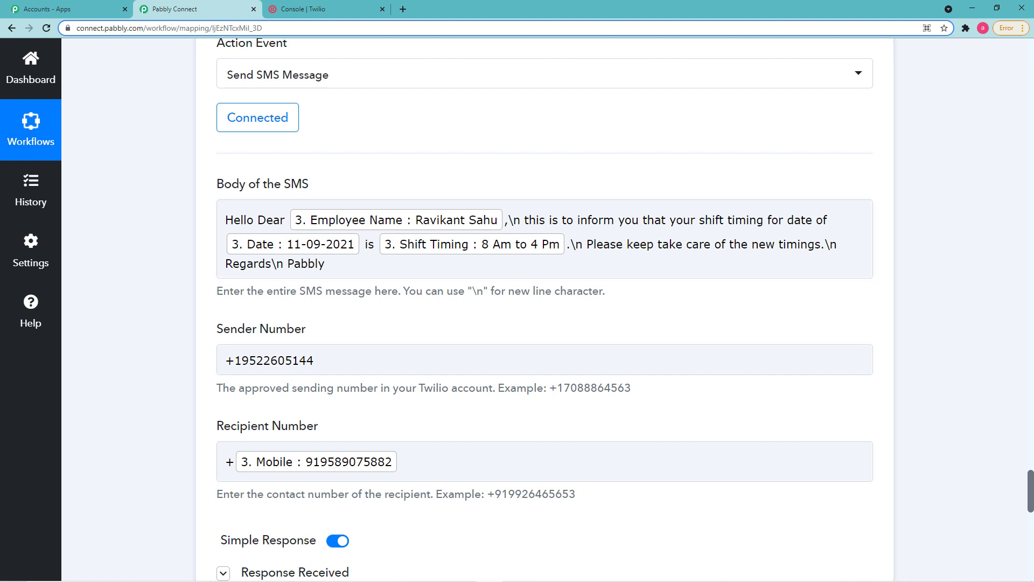
pyautogui.moveTo(570, 572)
pyautogui.scroll(4, 153, 352)
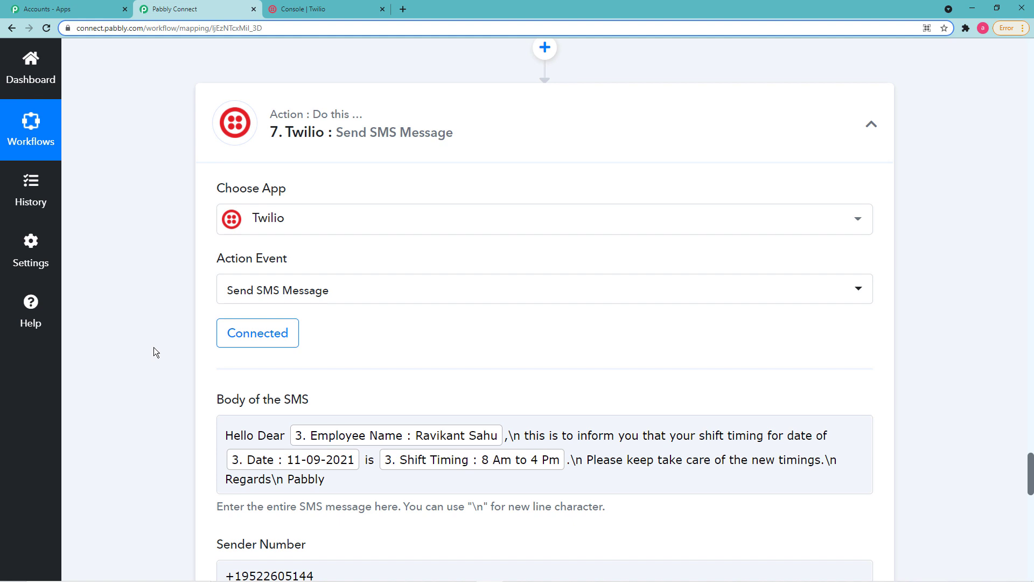
pyautogui.scroll(-2, 154, 351)
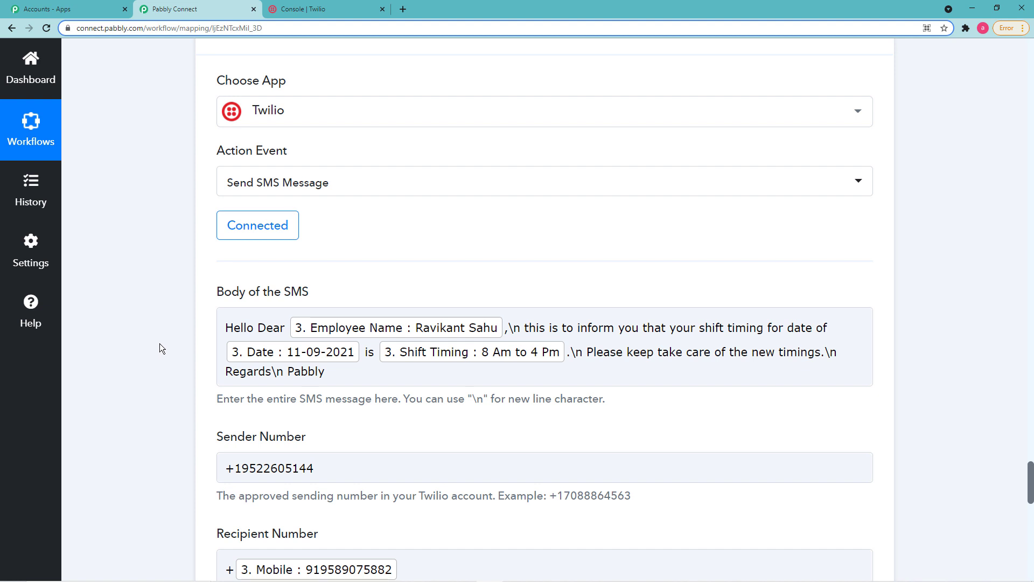
pyautogui.scroll(2, 165, 317)
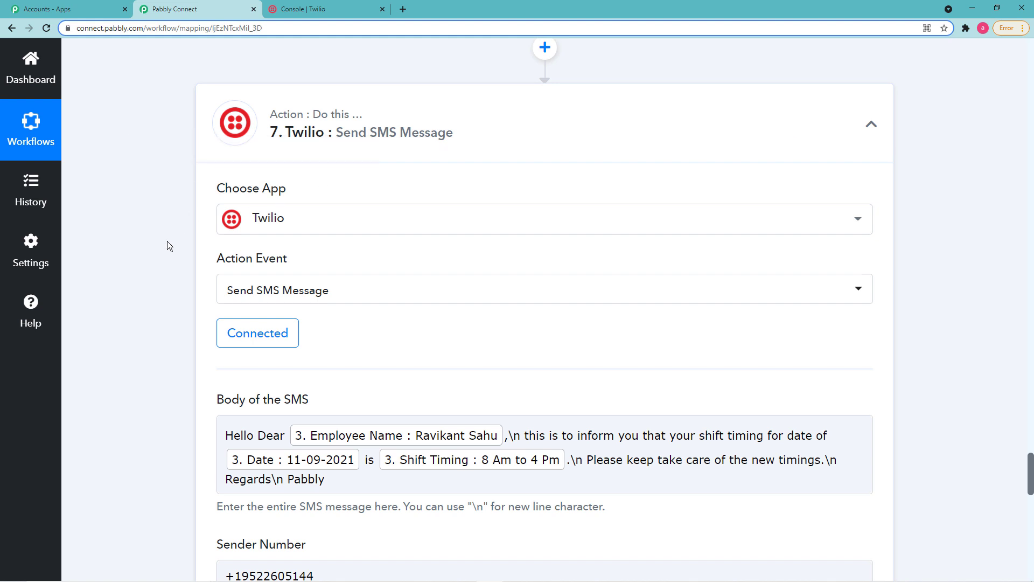
pyautogui.scroll(-2, 176, 413)
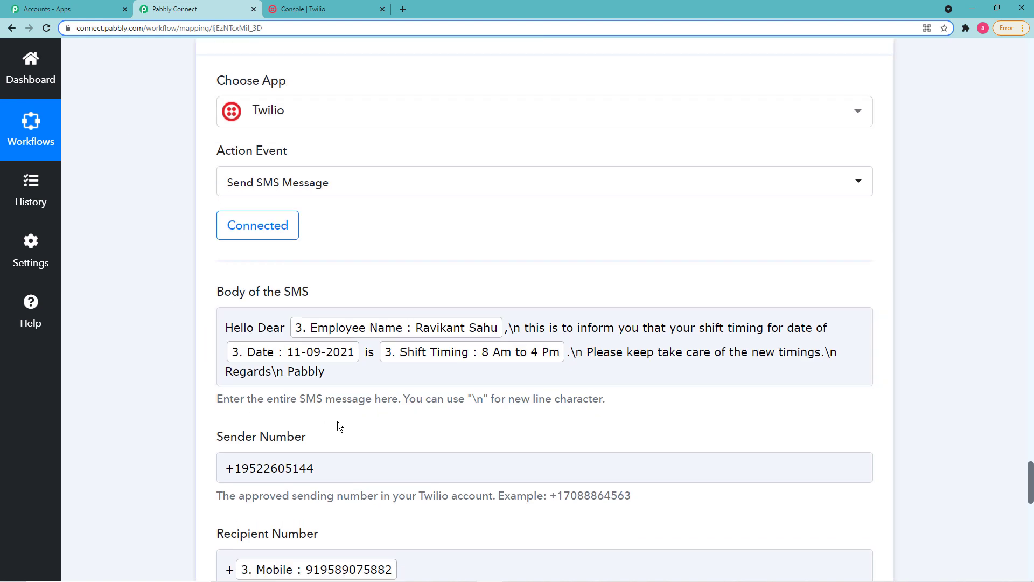
# Check the response received from Twilio and save the Send SMS Message step without sending another test request
pyautogui.scroll(-4, 345, 420)
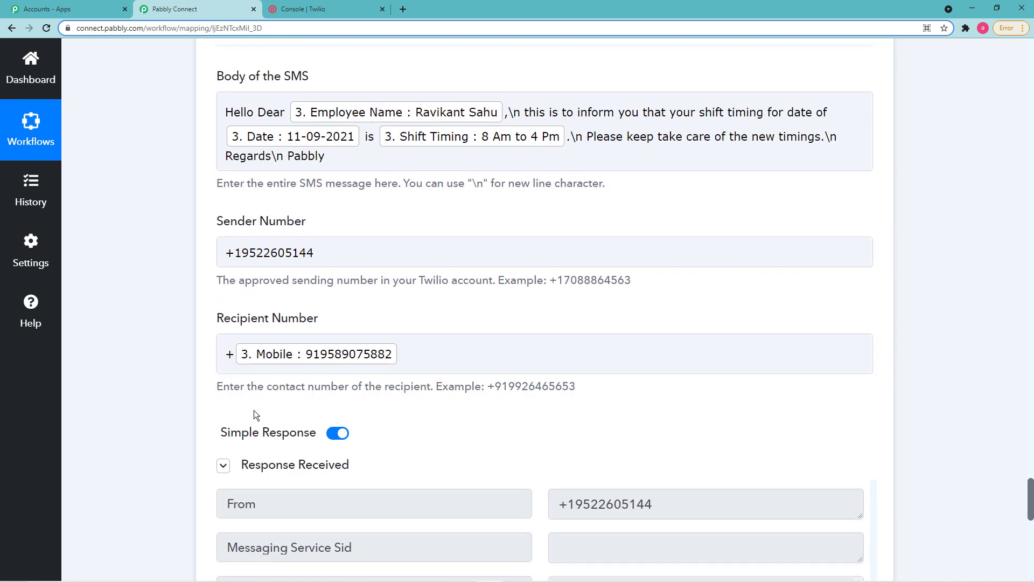
pyautogui.scroll(-8, 208, 401)
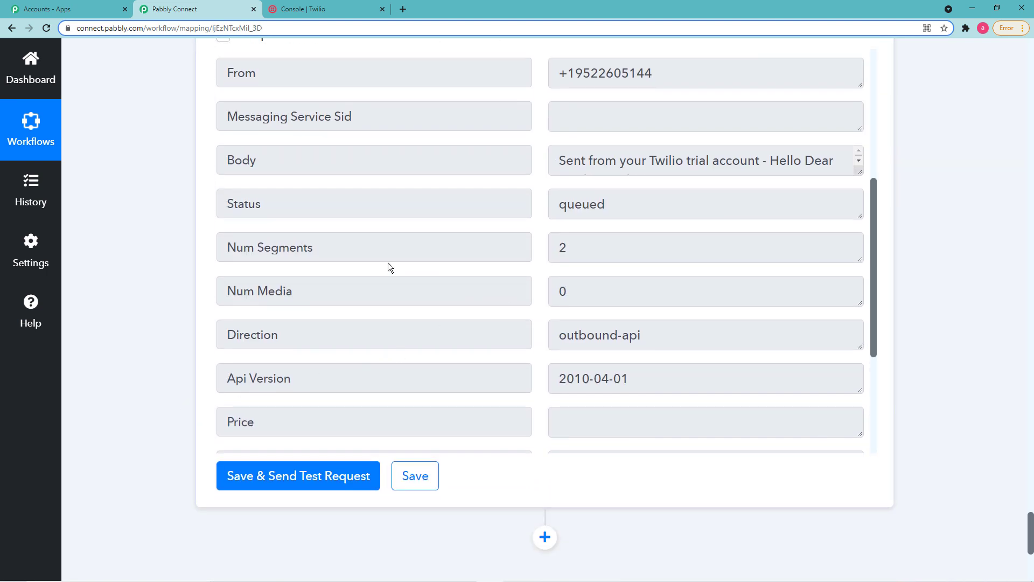
pyautogui.scroll(-4, 389, 265)
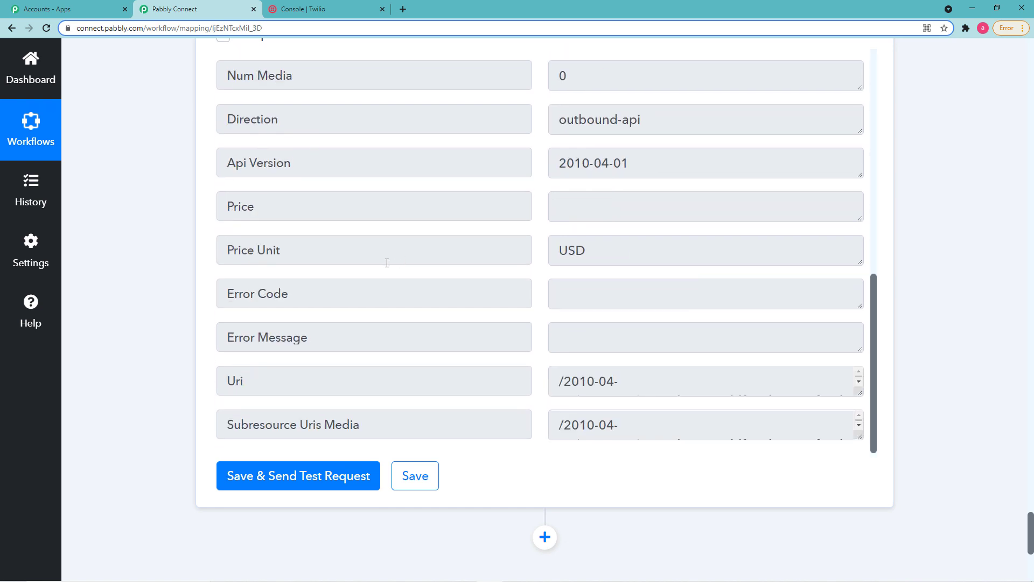
pyautogui.scroll(2, 156, 279)
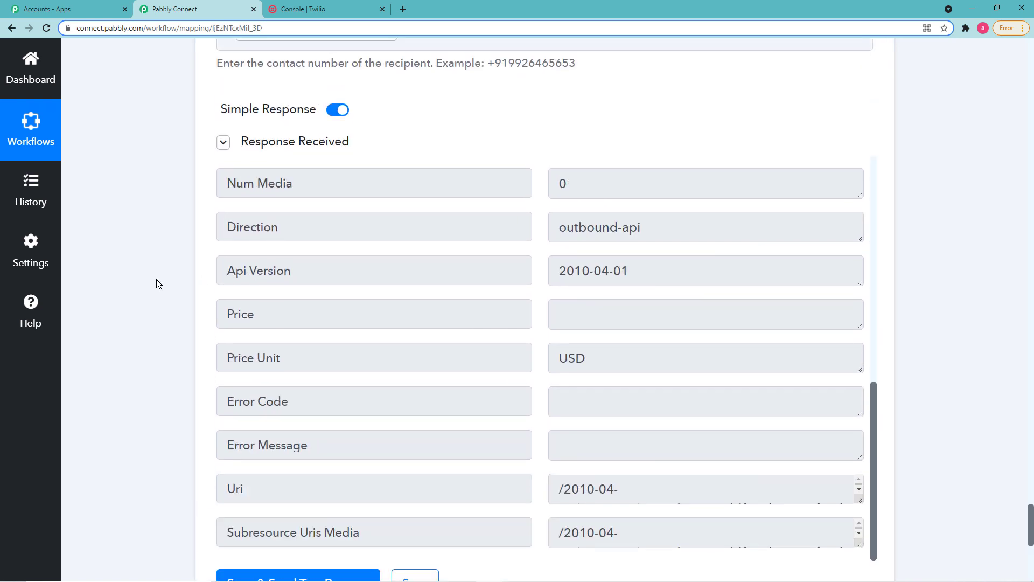
pyautogui.scroll(2, 156, 279)
pyautogui.scroll(-4, 156, 279)
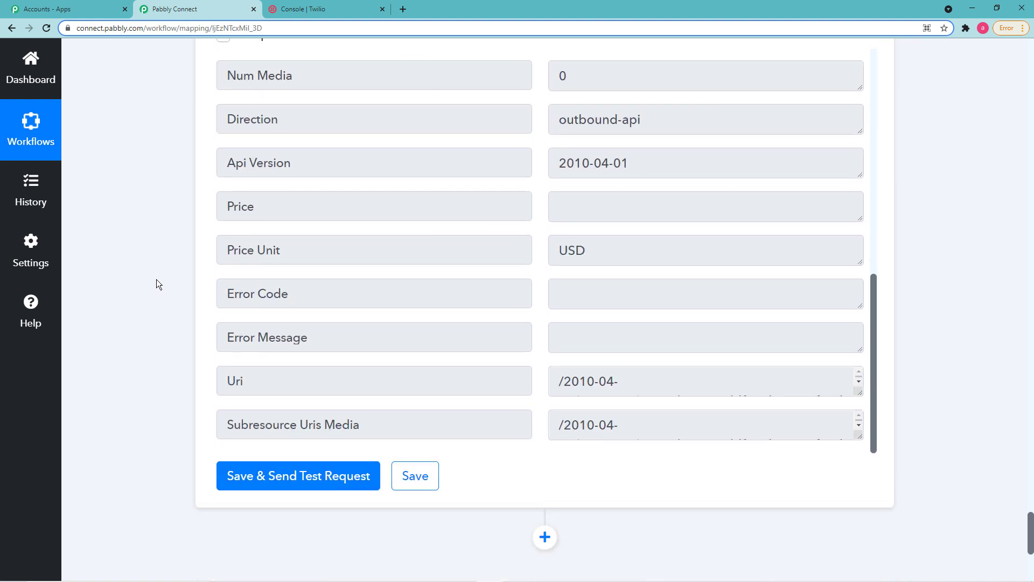
pyautogui.click(411, 482)
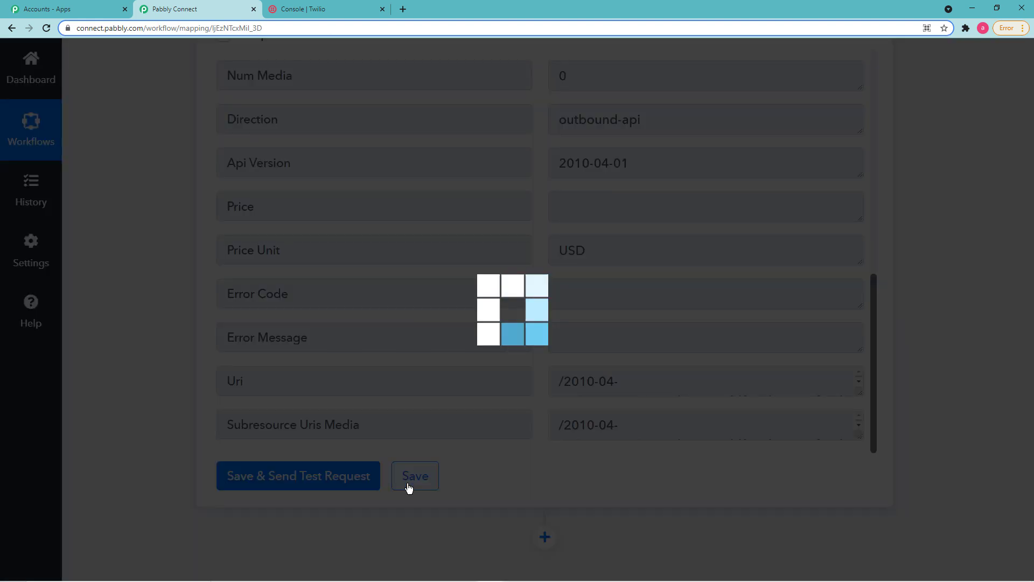